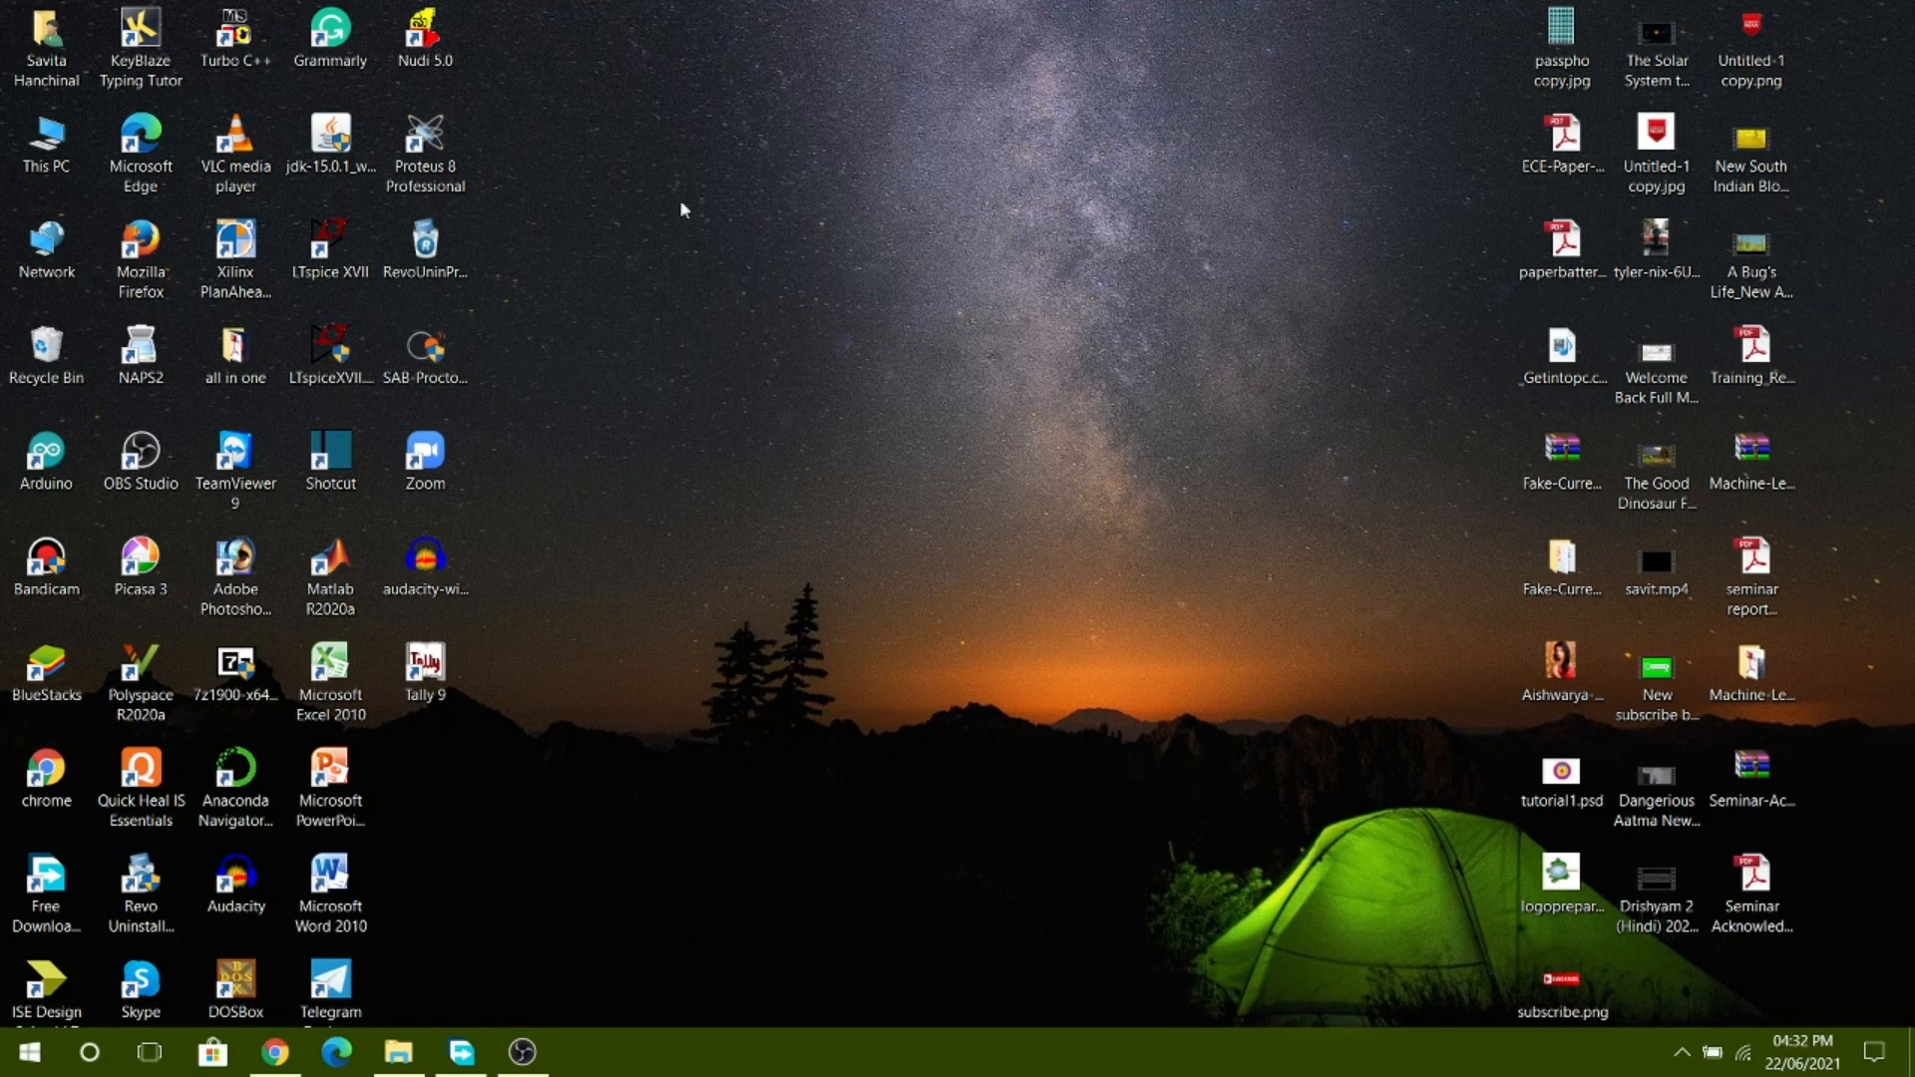
Step: Launch Photoshop and open the photo Aishwarya-Rai-Bachchan-6.jpg from the Desktop, shifting its window away from the toolbox
double_click(236, 592)
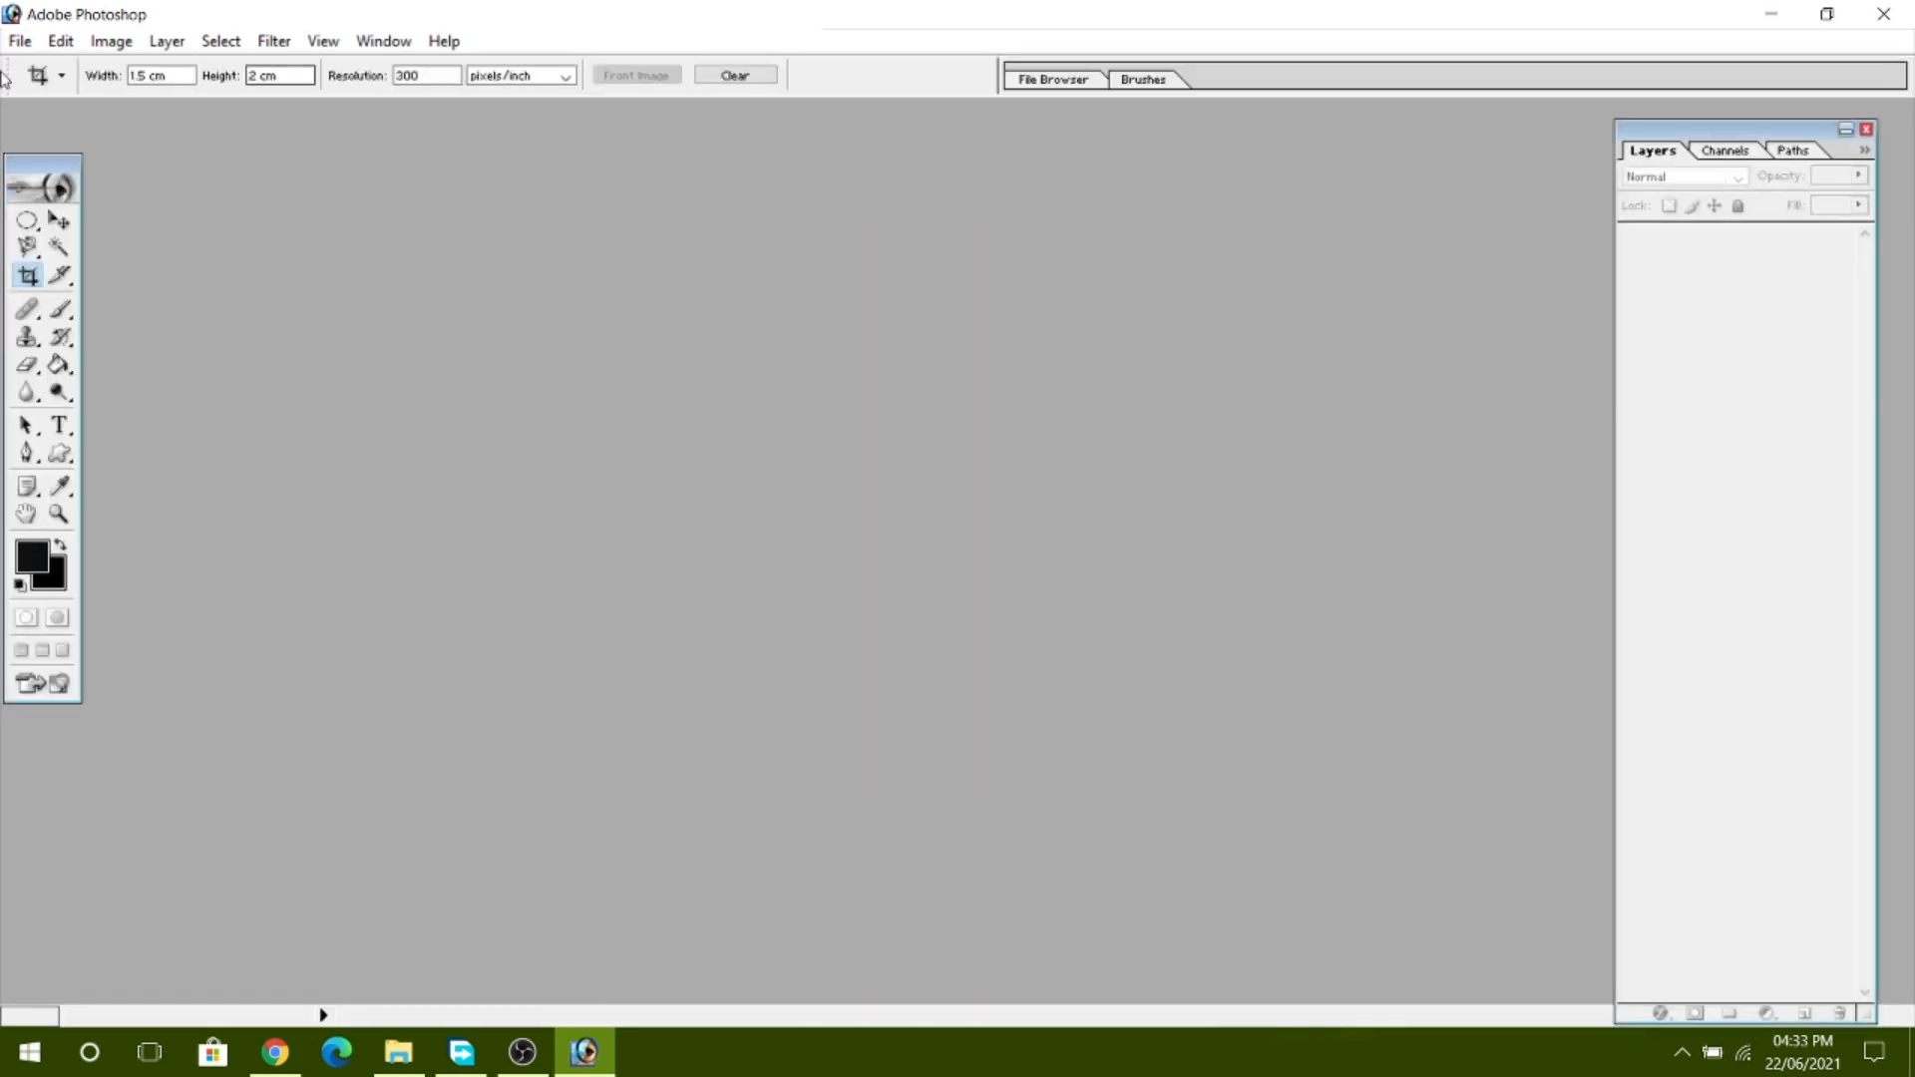
click(12, 44)
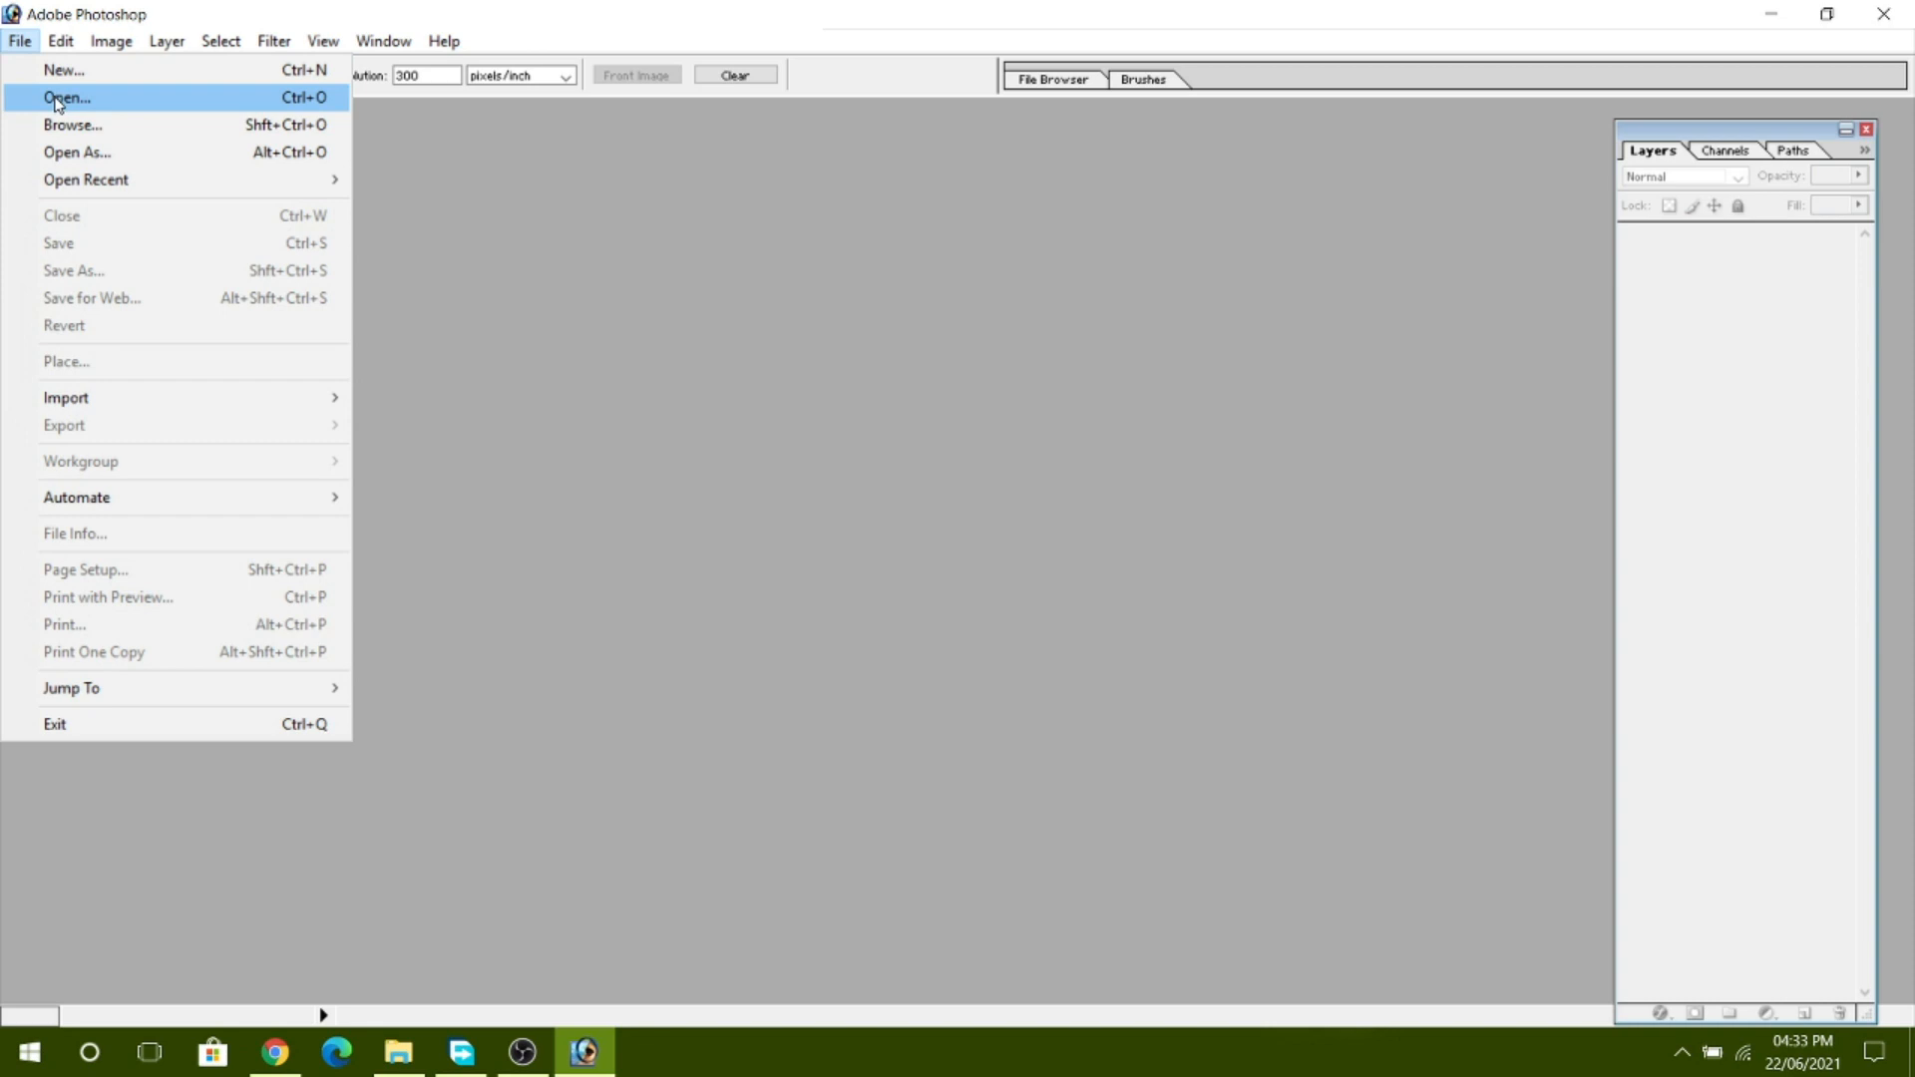
click(52, 97)
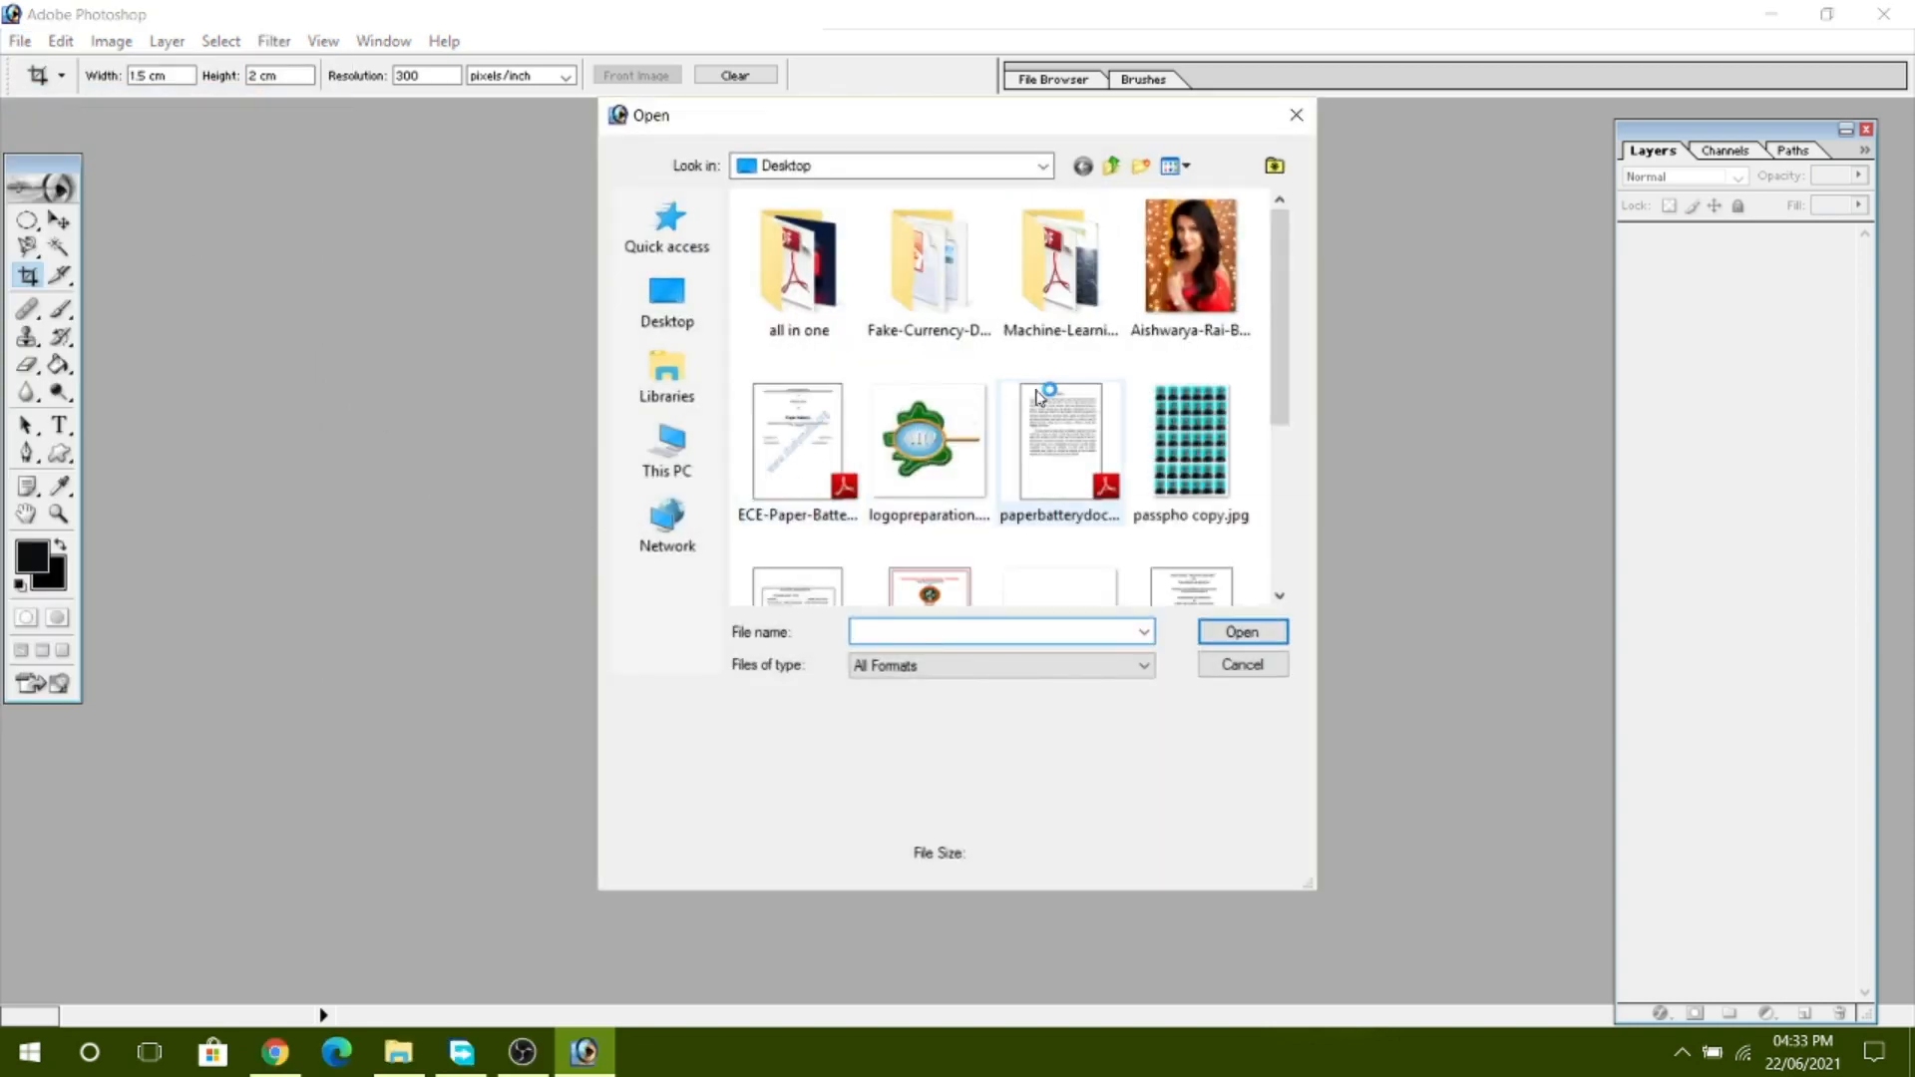
scroll(1047, 394, down, 3)
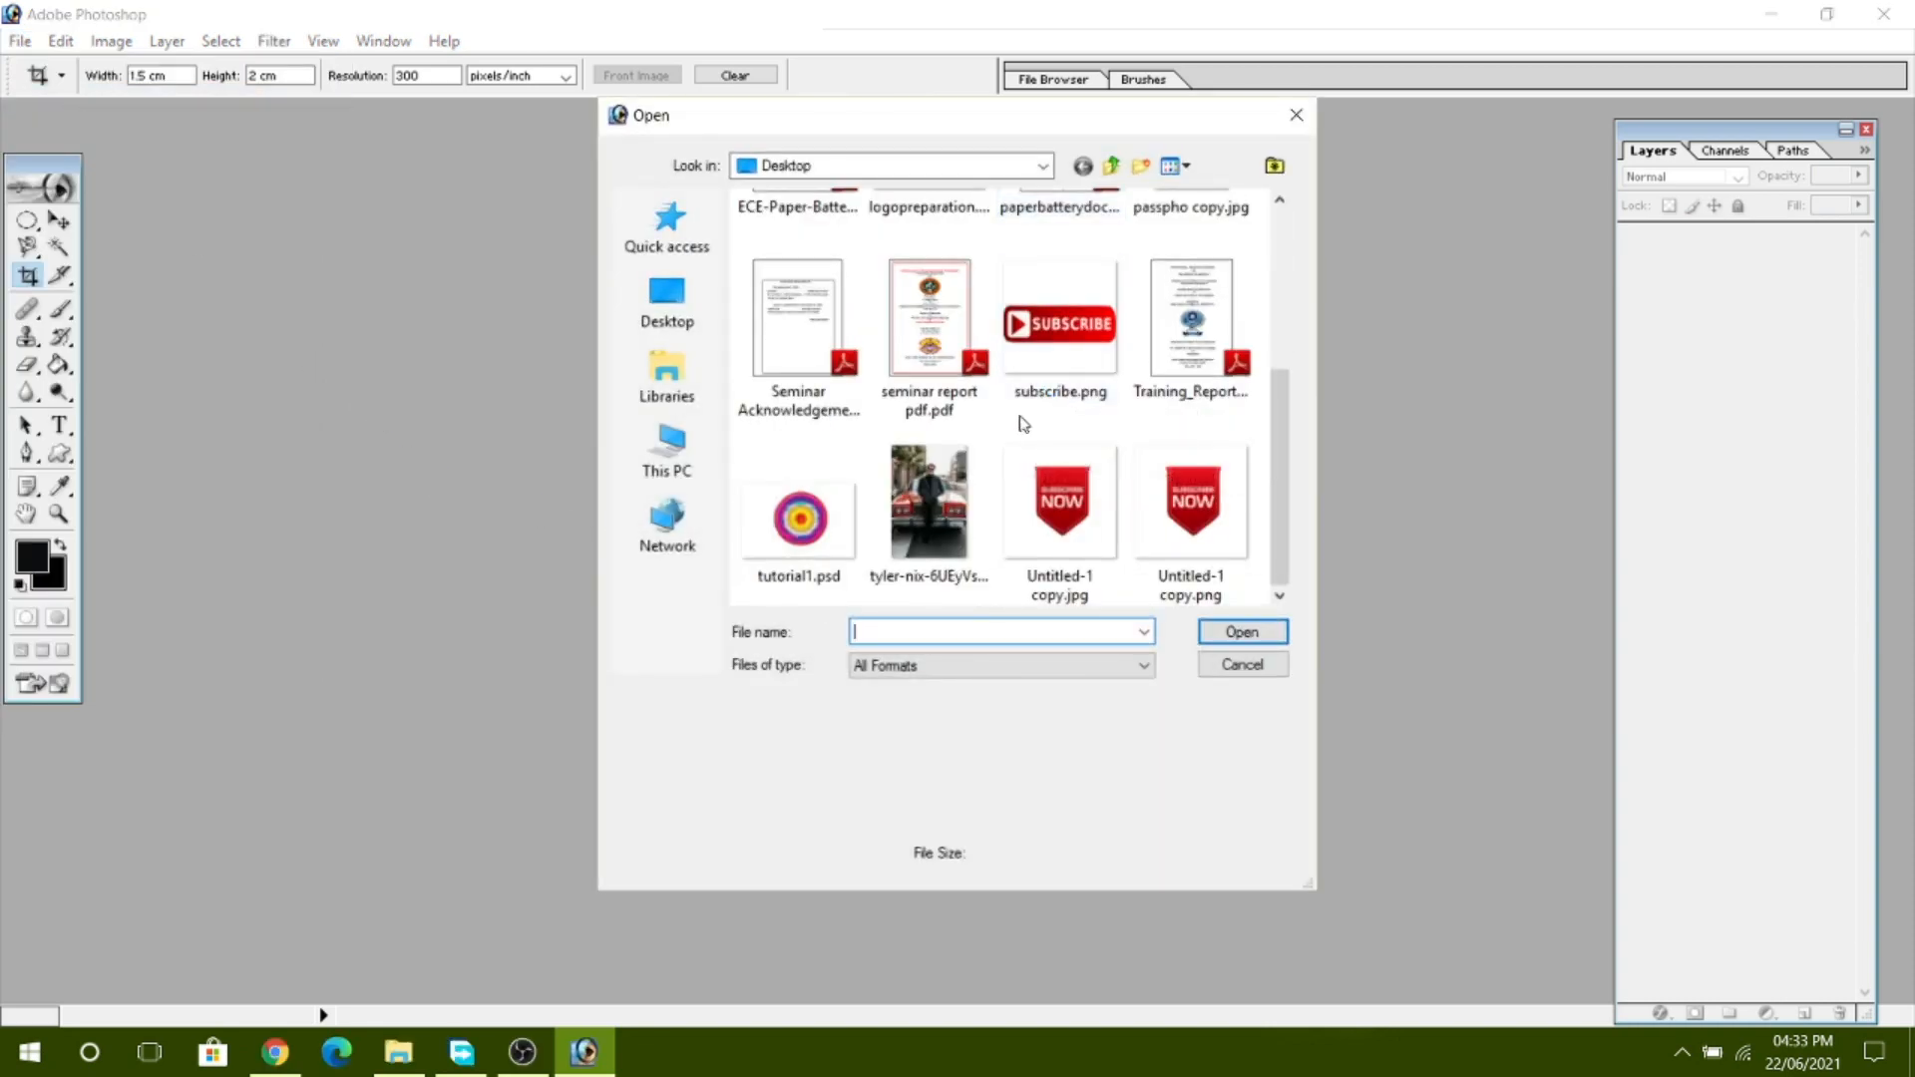
scroll(891, 436, up, 3)
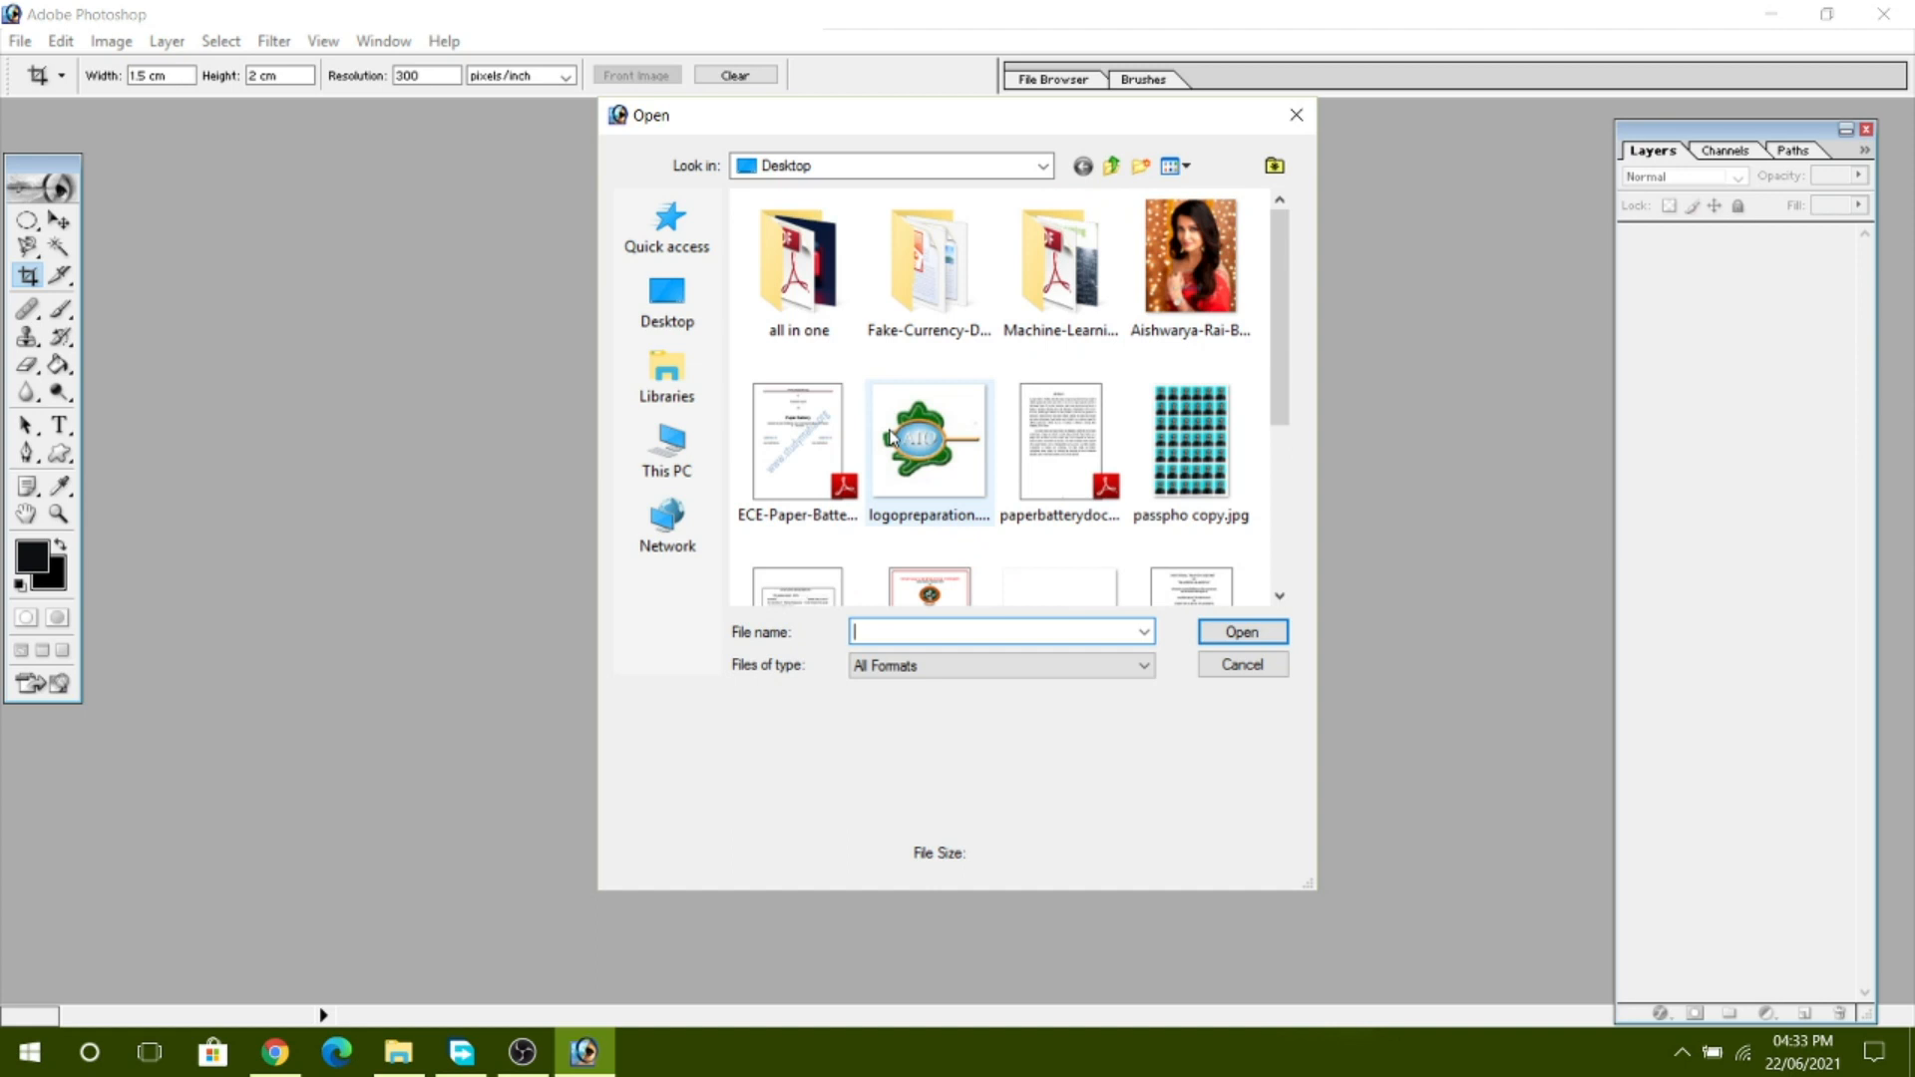
click(1219, 278)
click(1270, 636)
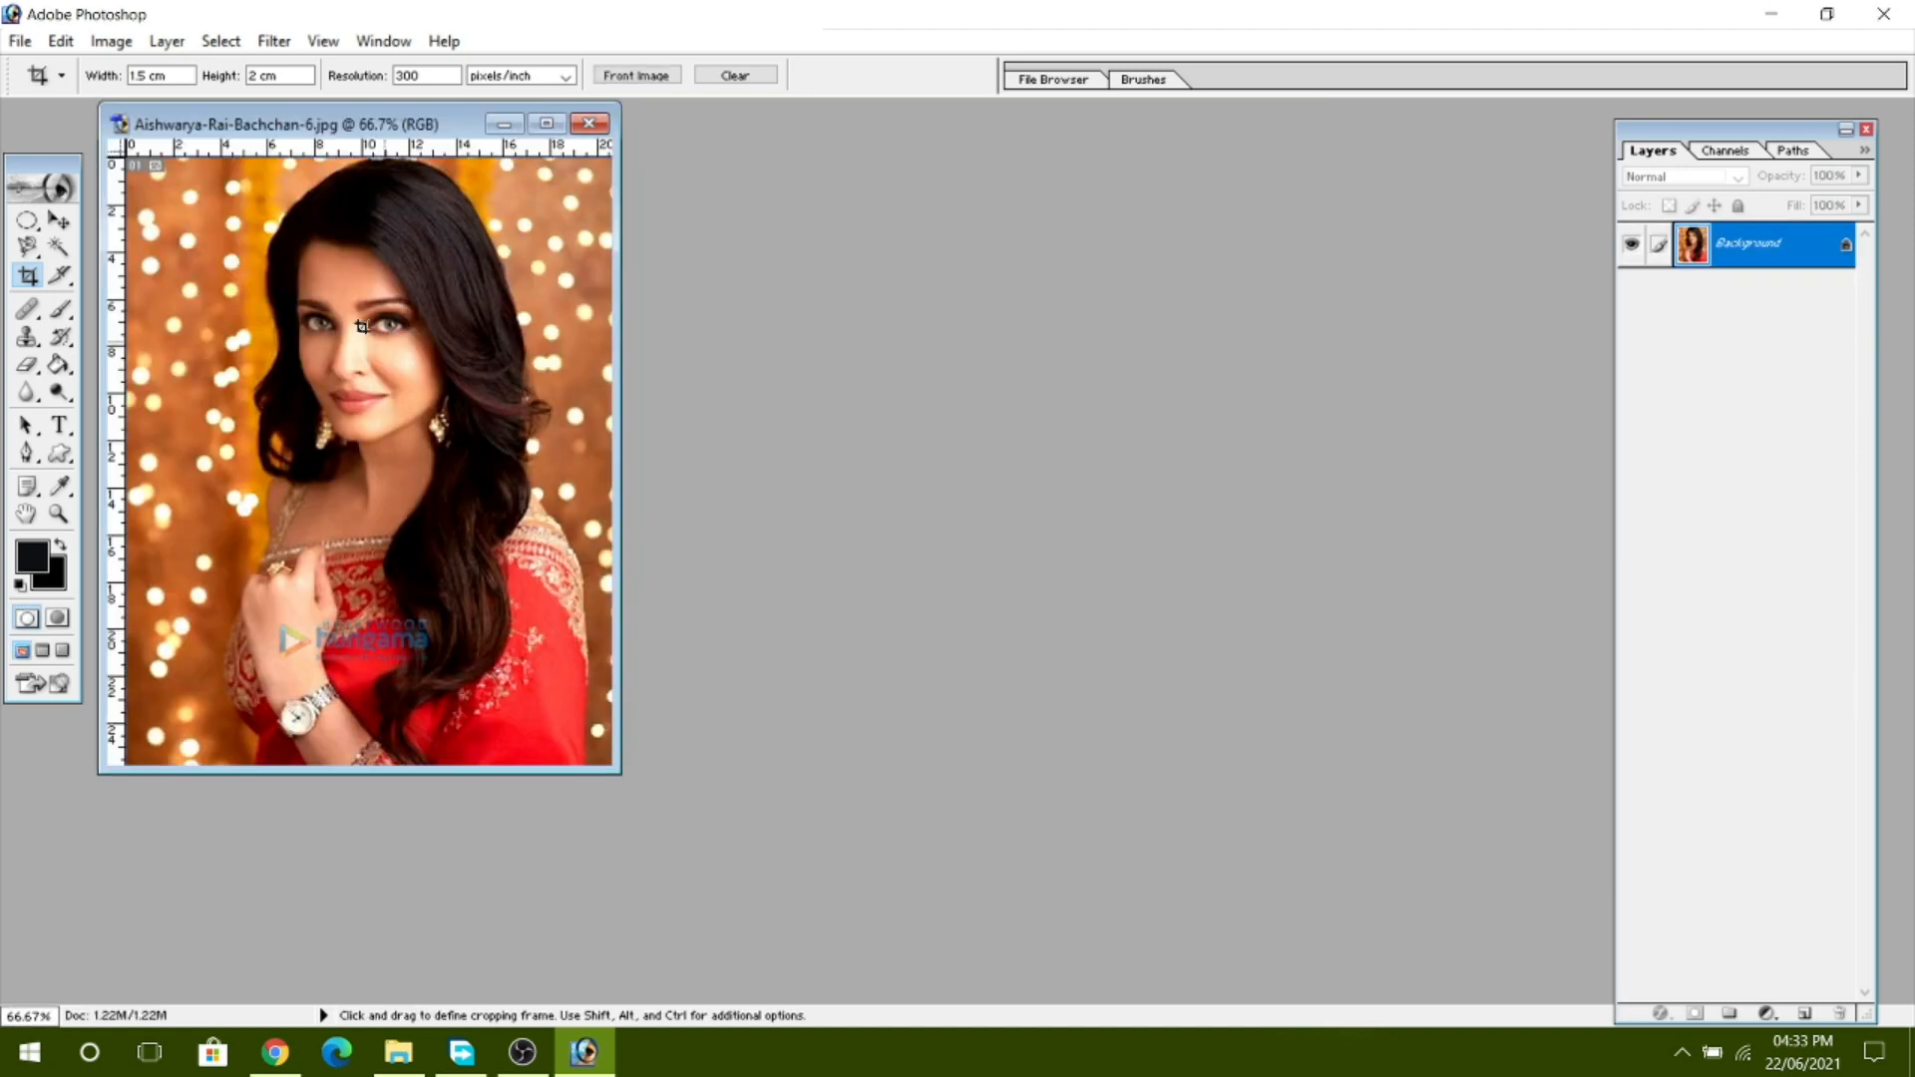
drag(386, 116, 646, 145)
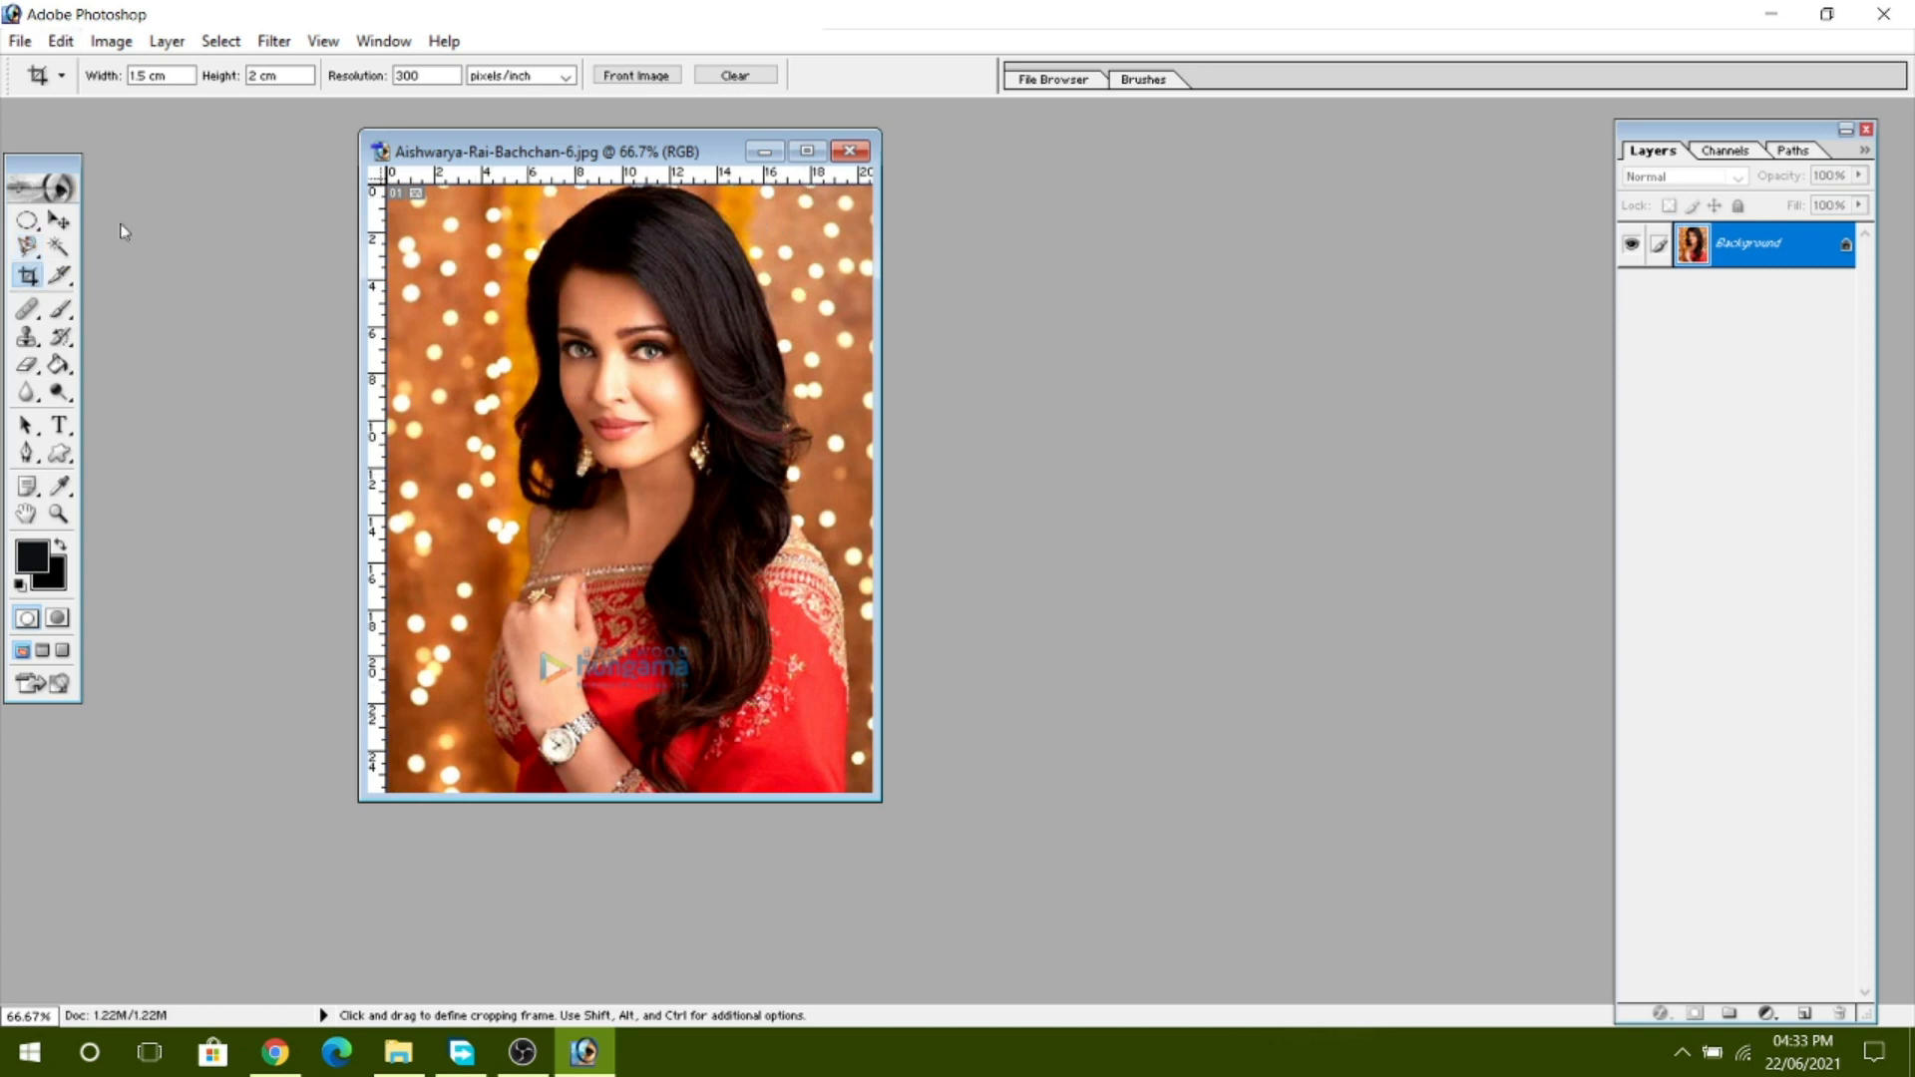
Step: Crop the photo around the head and shoulders at 1.5 cm wide, 2 cm high and 300 pixels/inch
drag(174, 74, 130, 77)
drag(305, 77, 133, 76)
drag(306, 77, 248, 77)
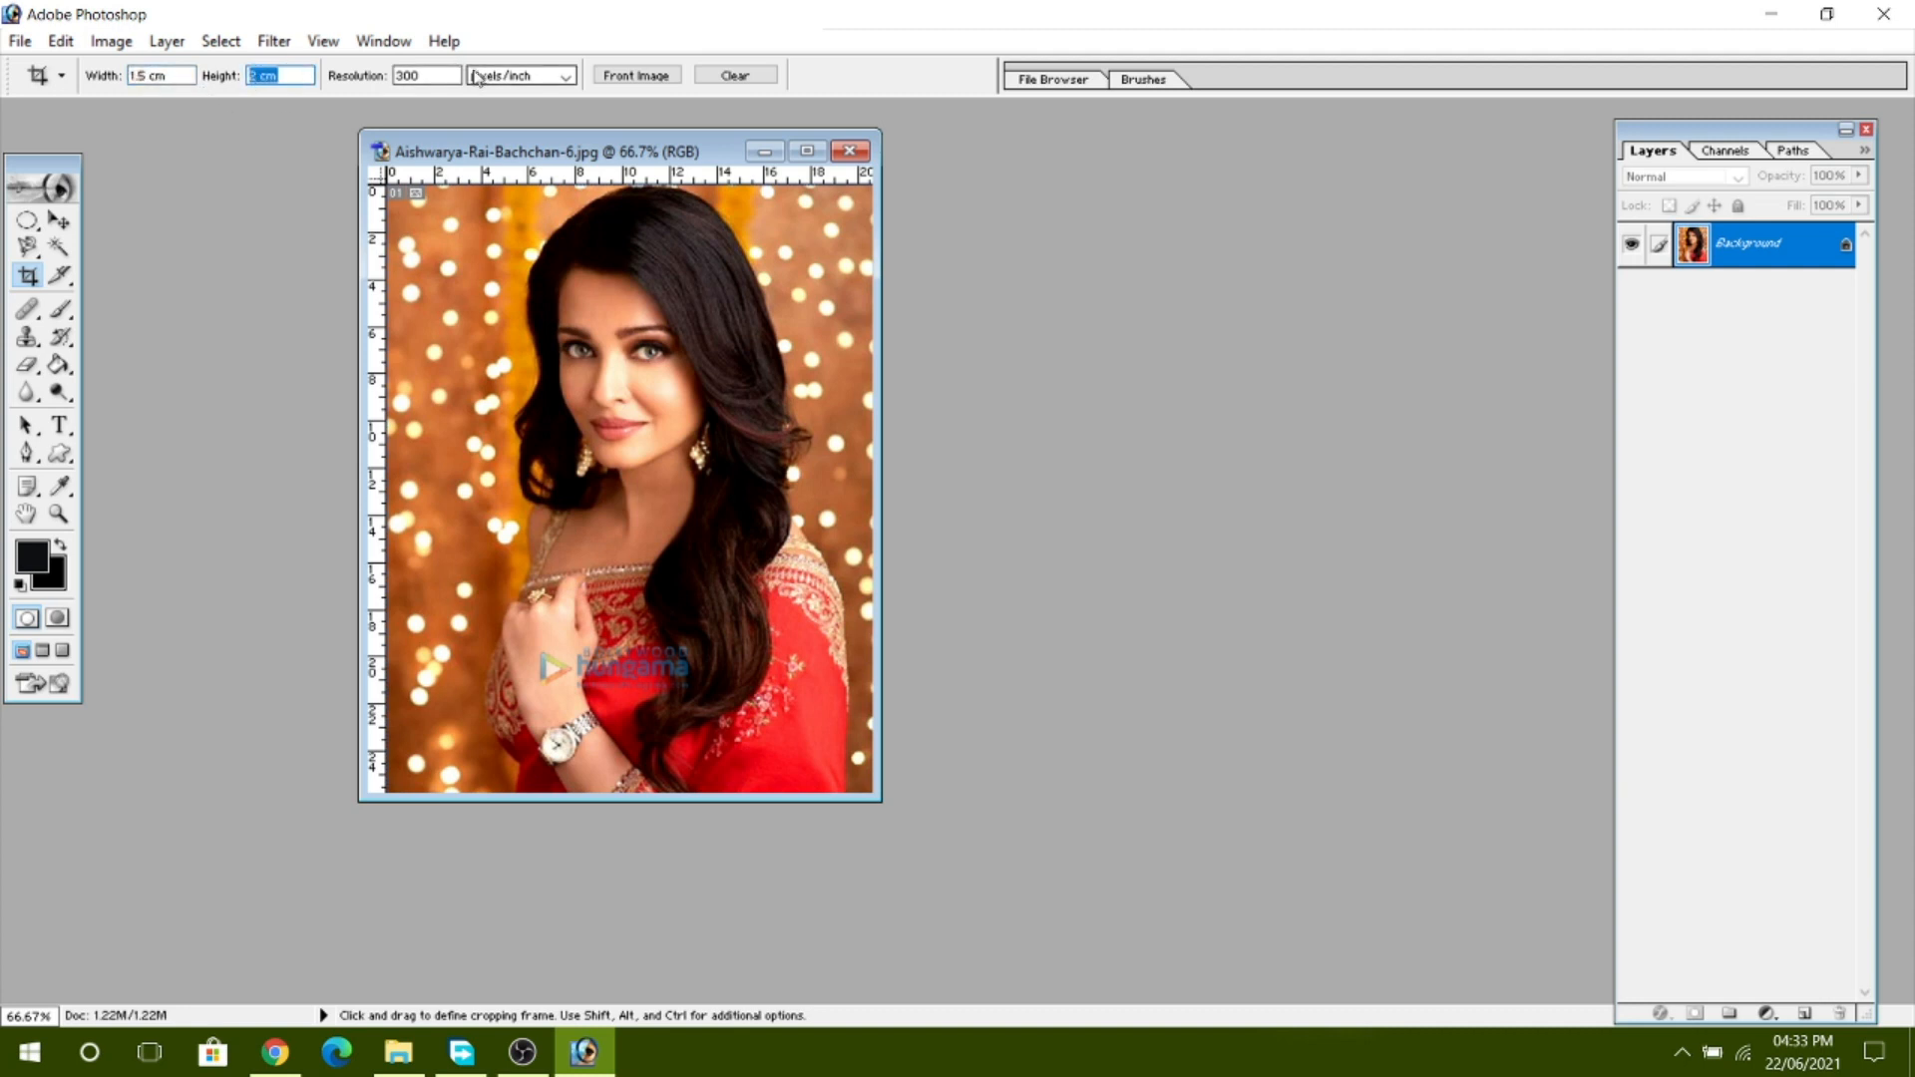
drag(459, 76, 395, 75)
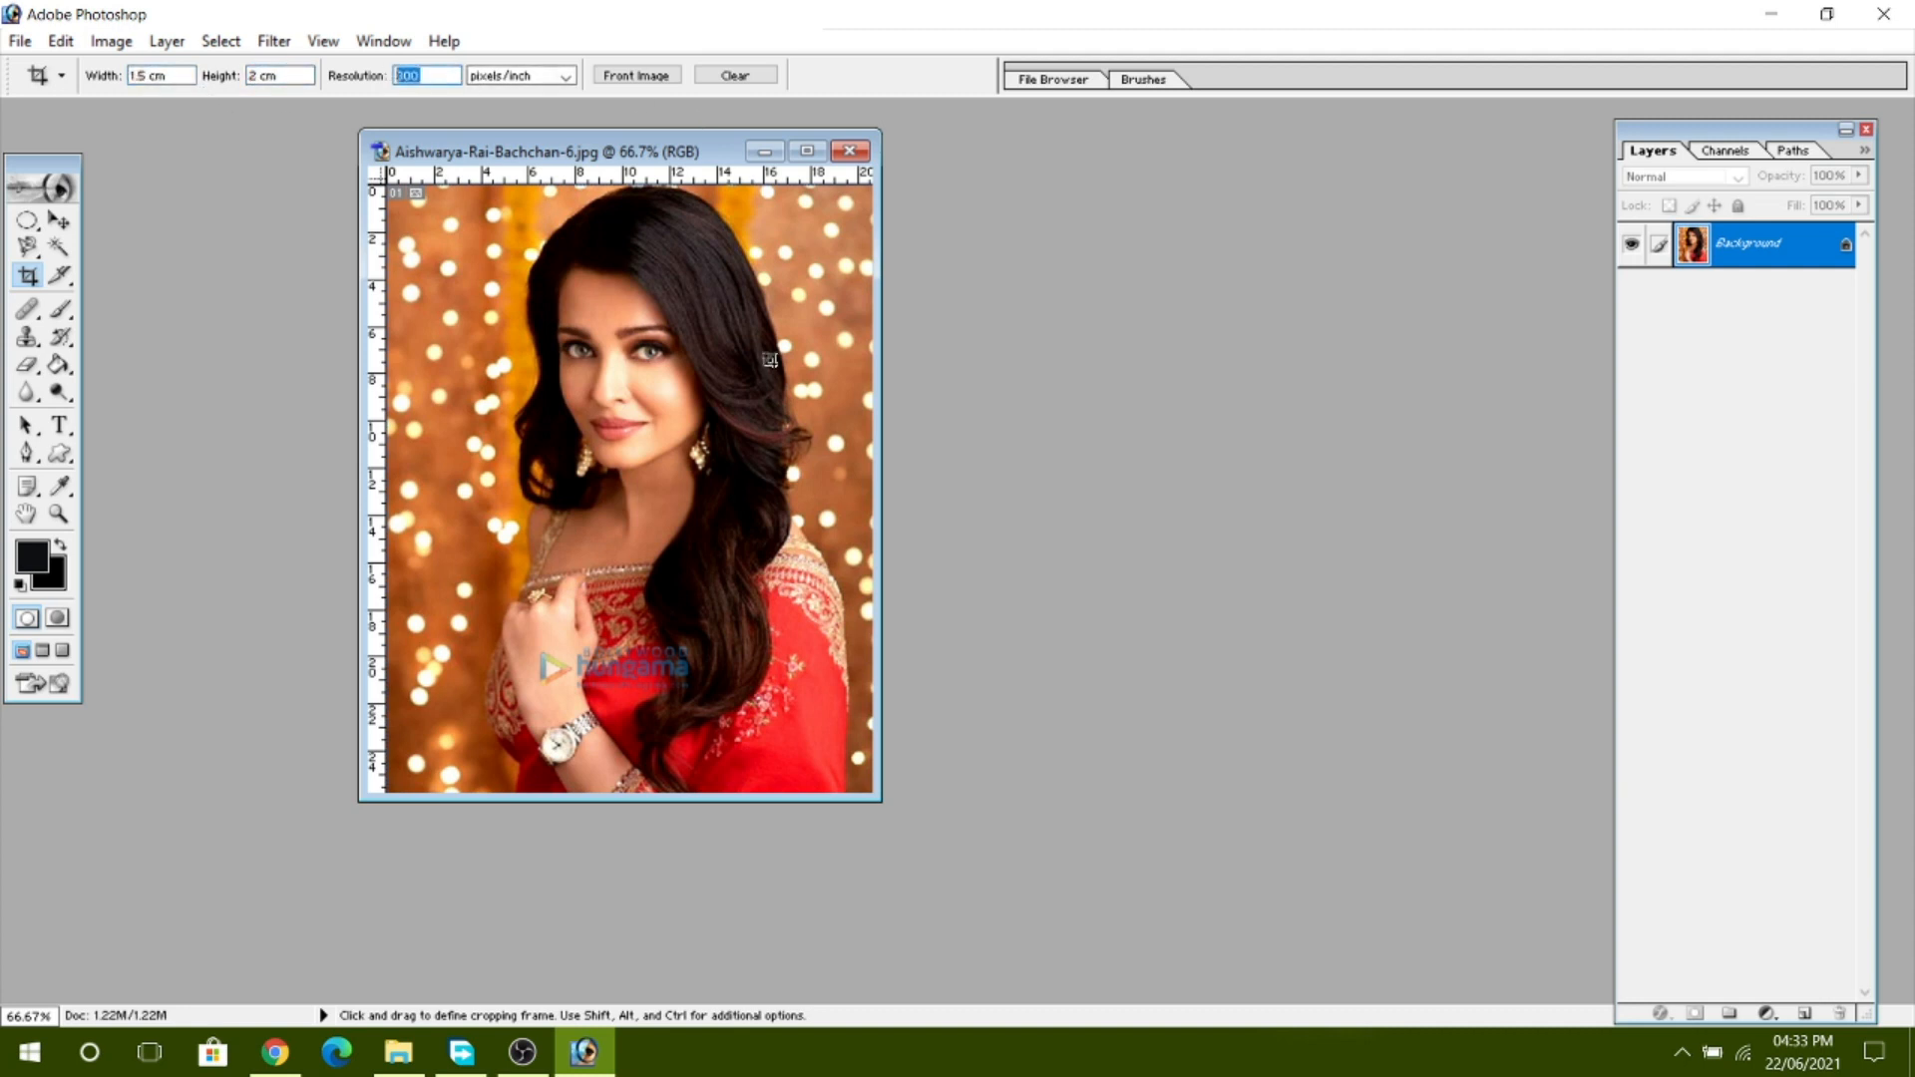
click(24, 282)
drag(479, 185, 688, 1072)
drag(836, 1072, 836, 1072)
mouse_move(751, 360)
mouse_down()
mouse_move(725, 387)
mouse_move(720, 365)
mouse_up()
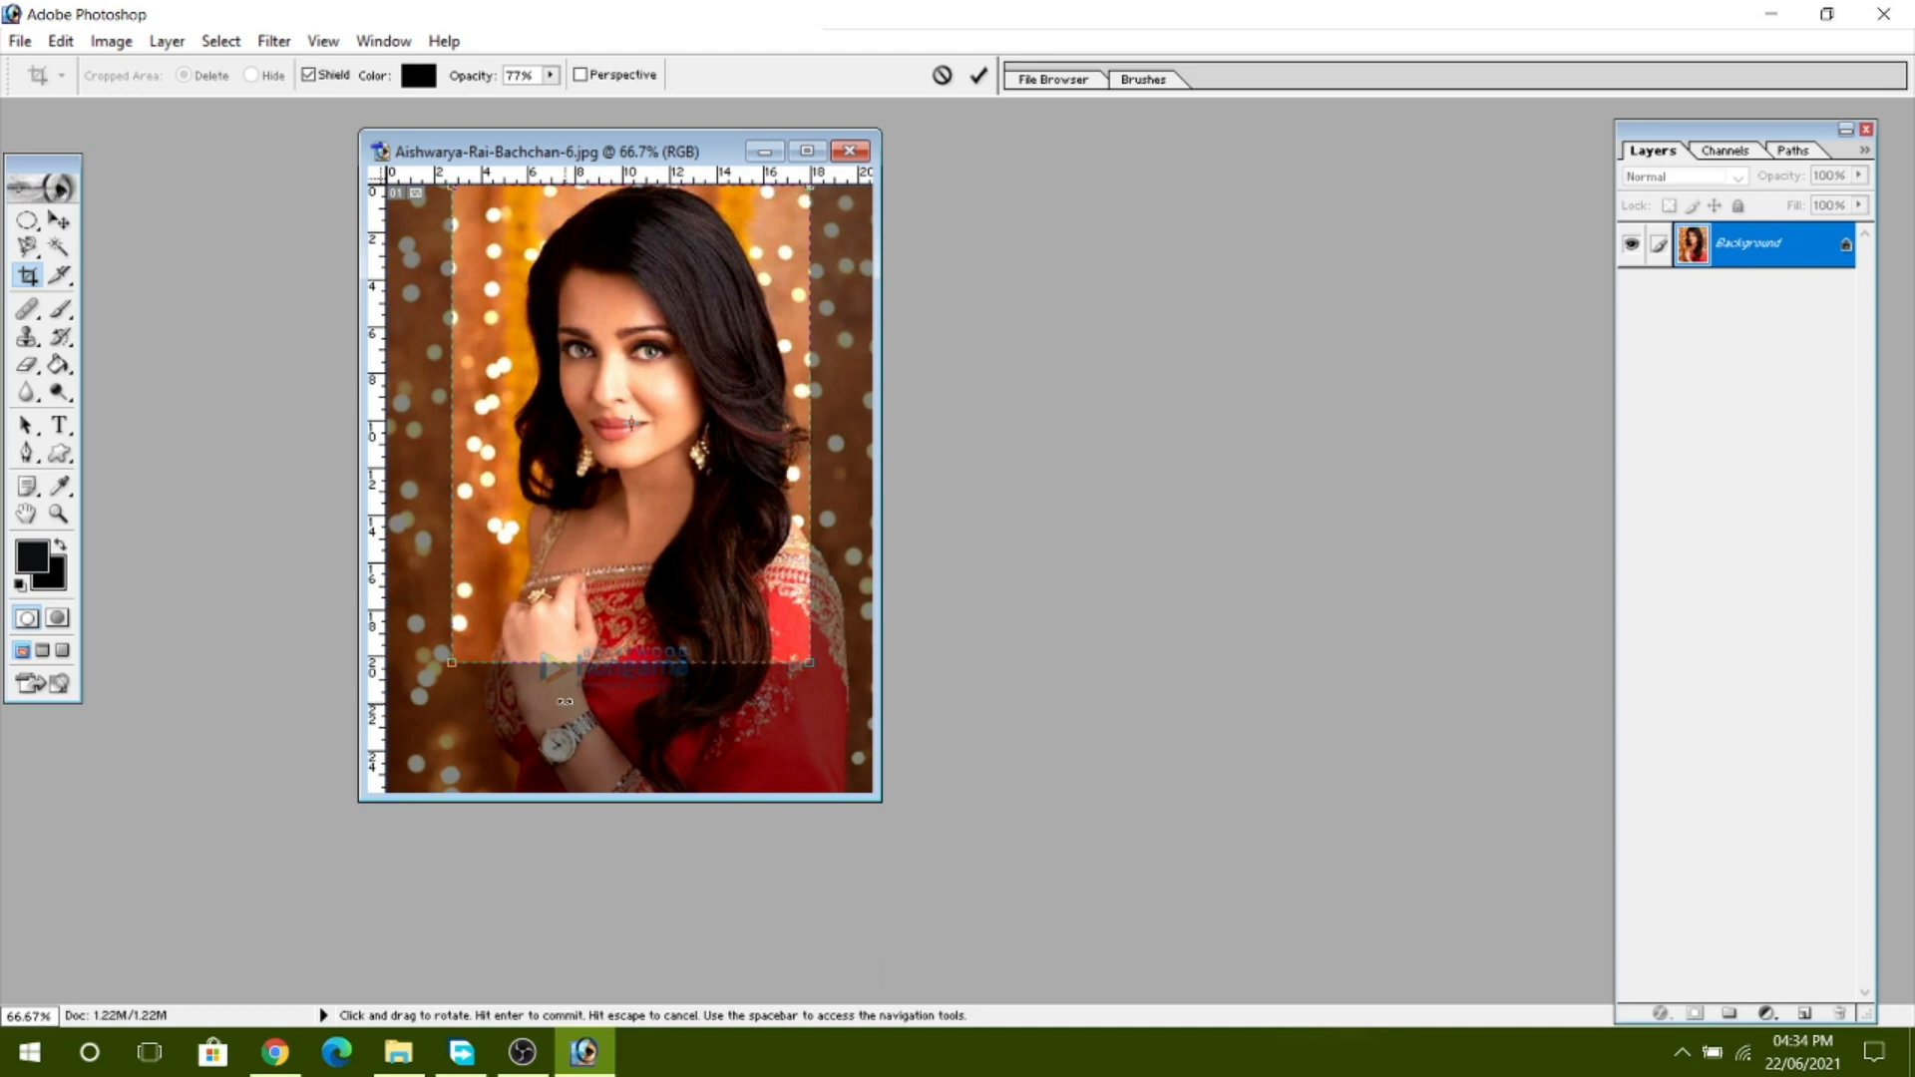
drag(638, 467, 638, 403)
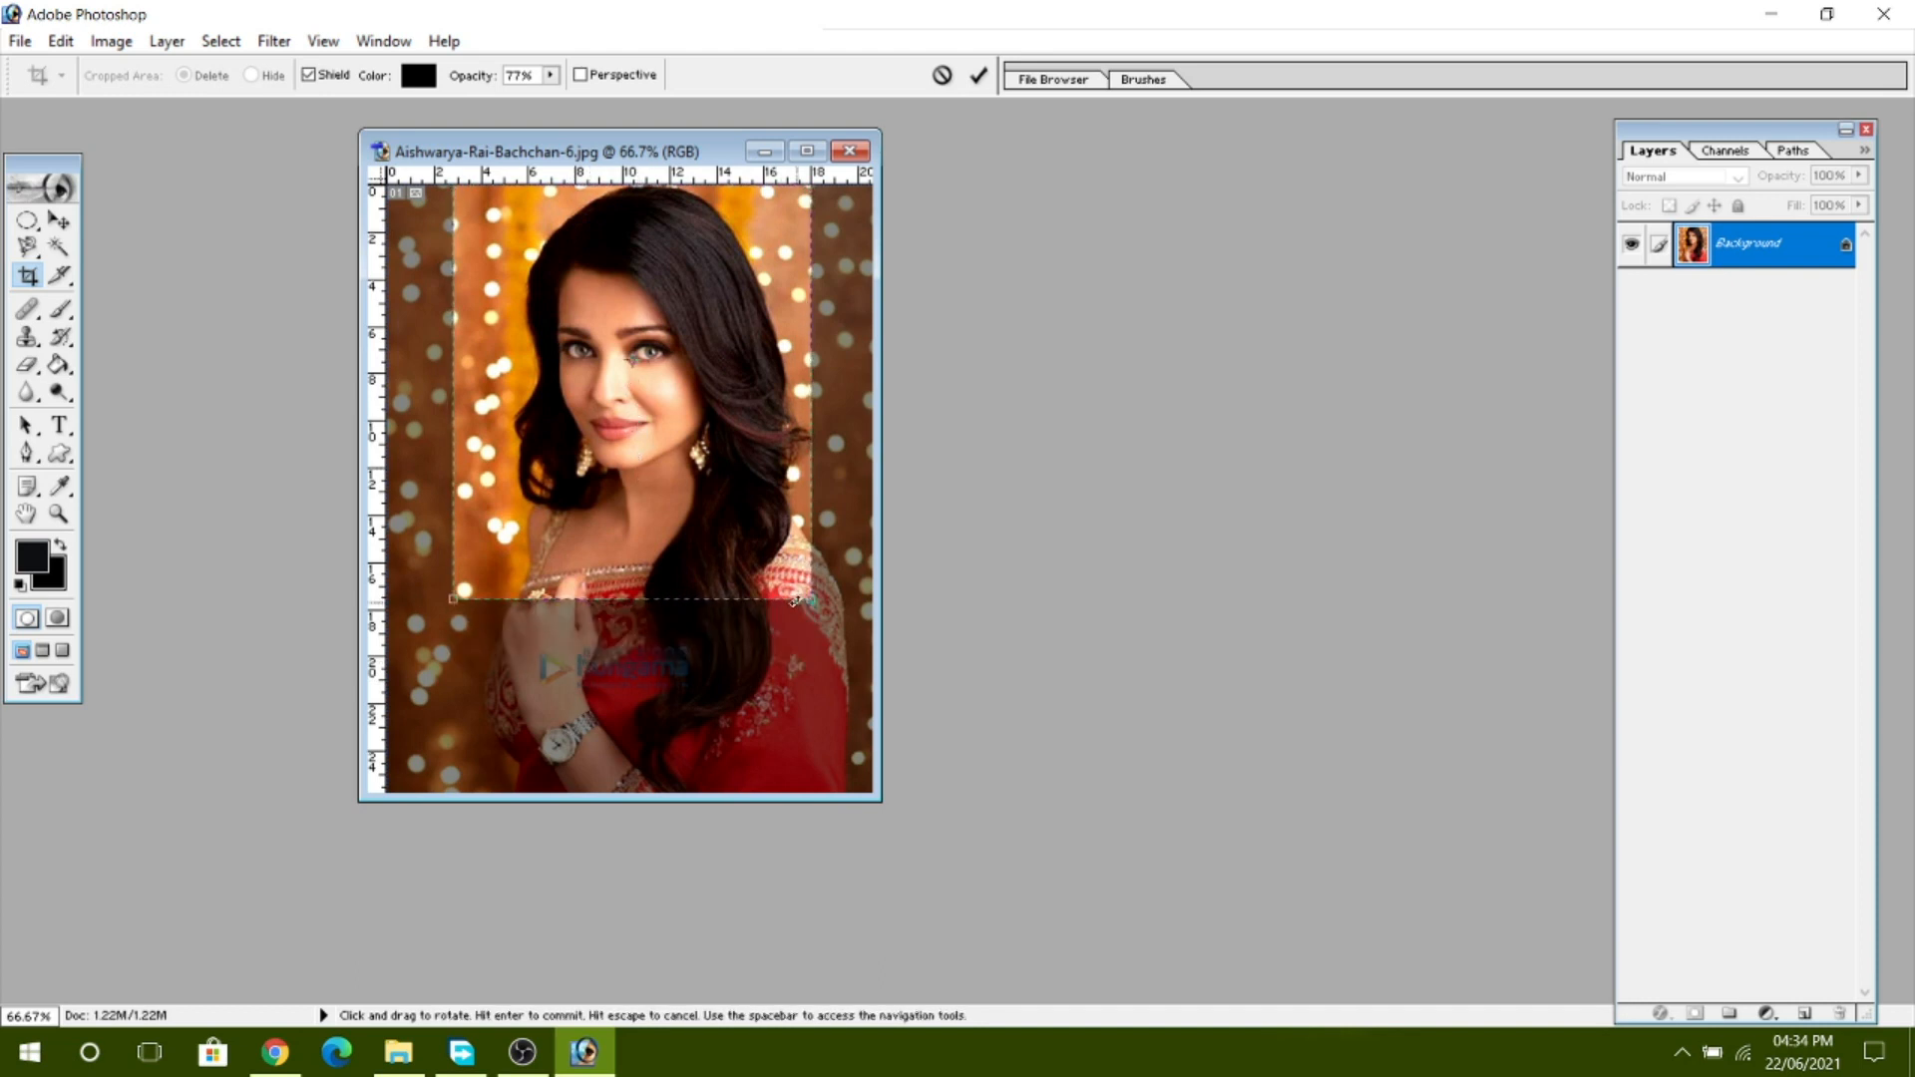
drag(812, 599, 797, 580)
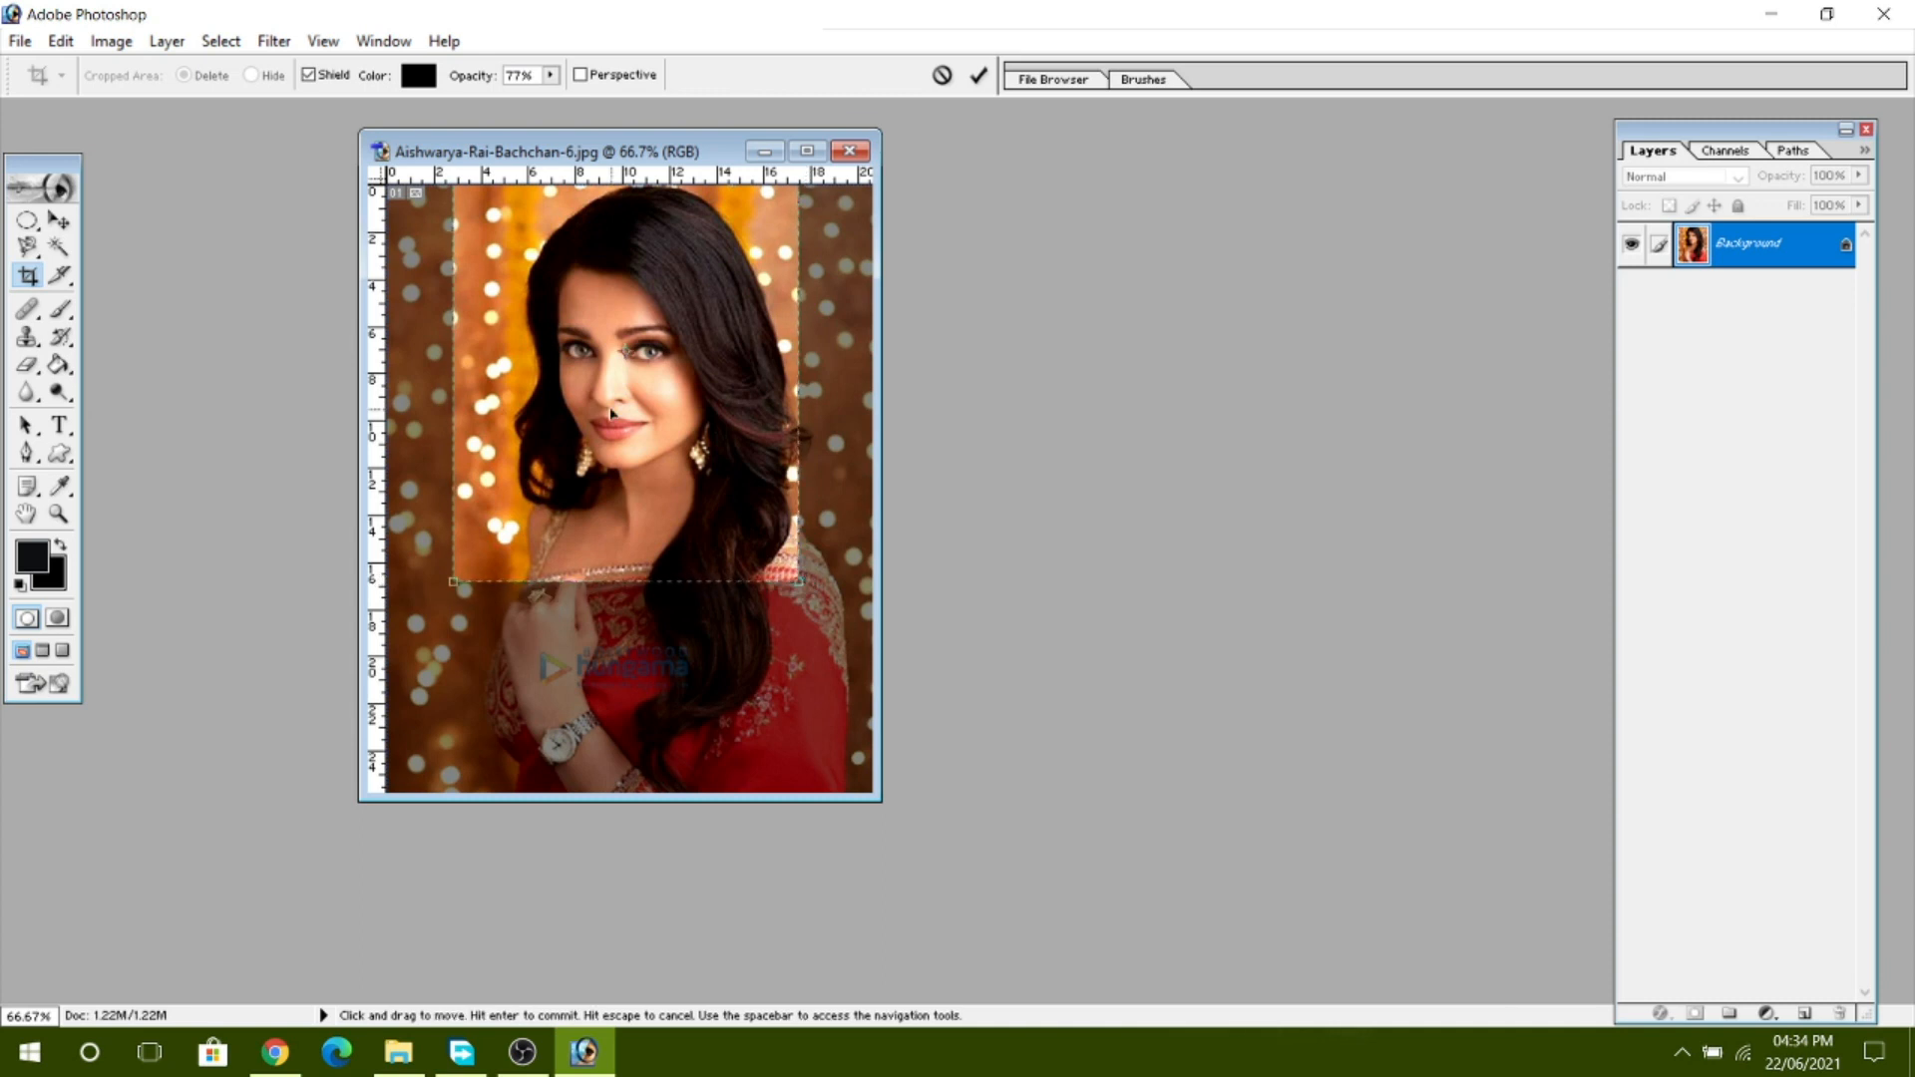
drag(612, 413, 617, 471)
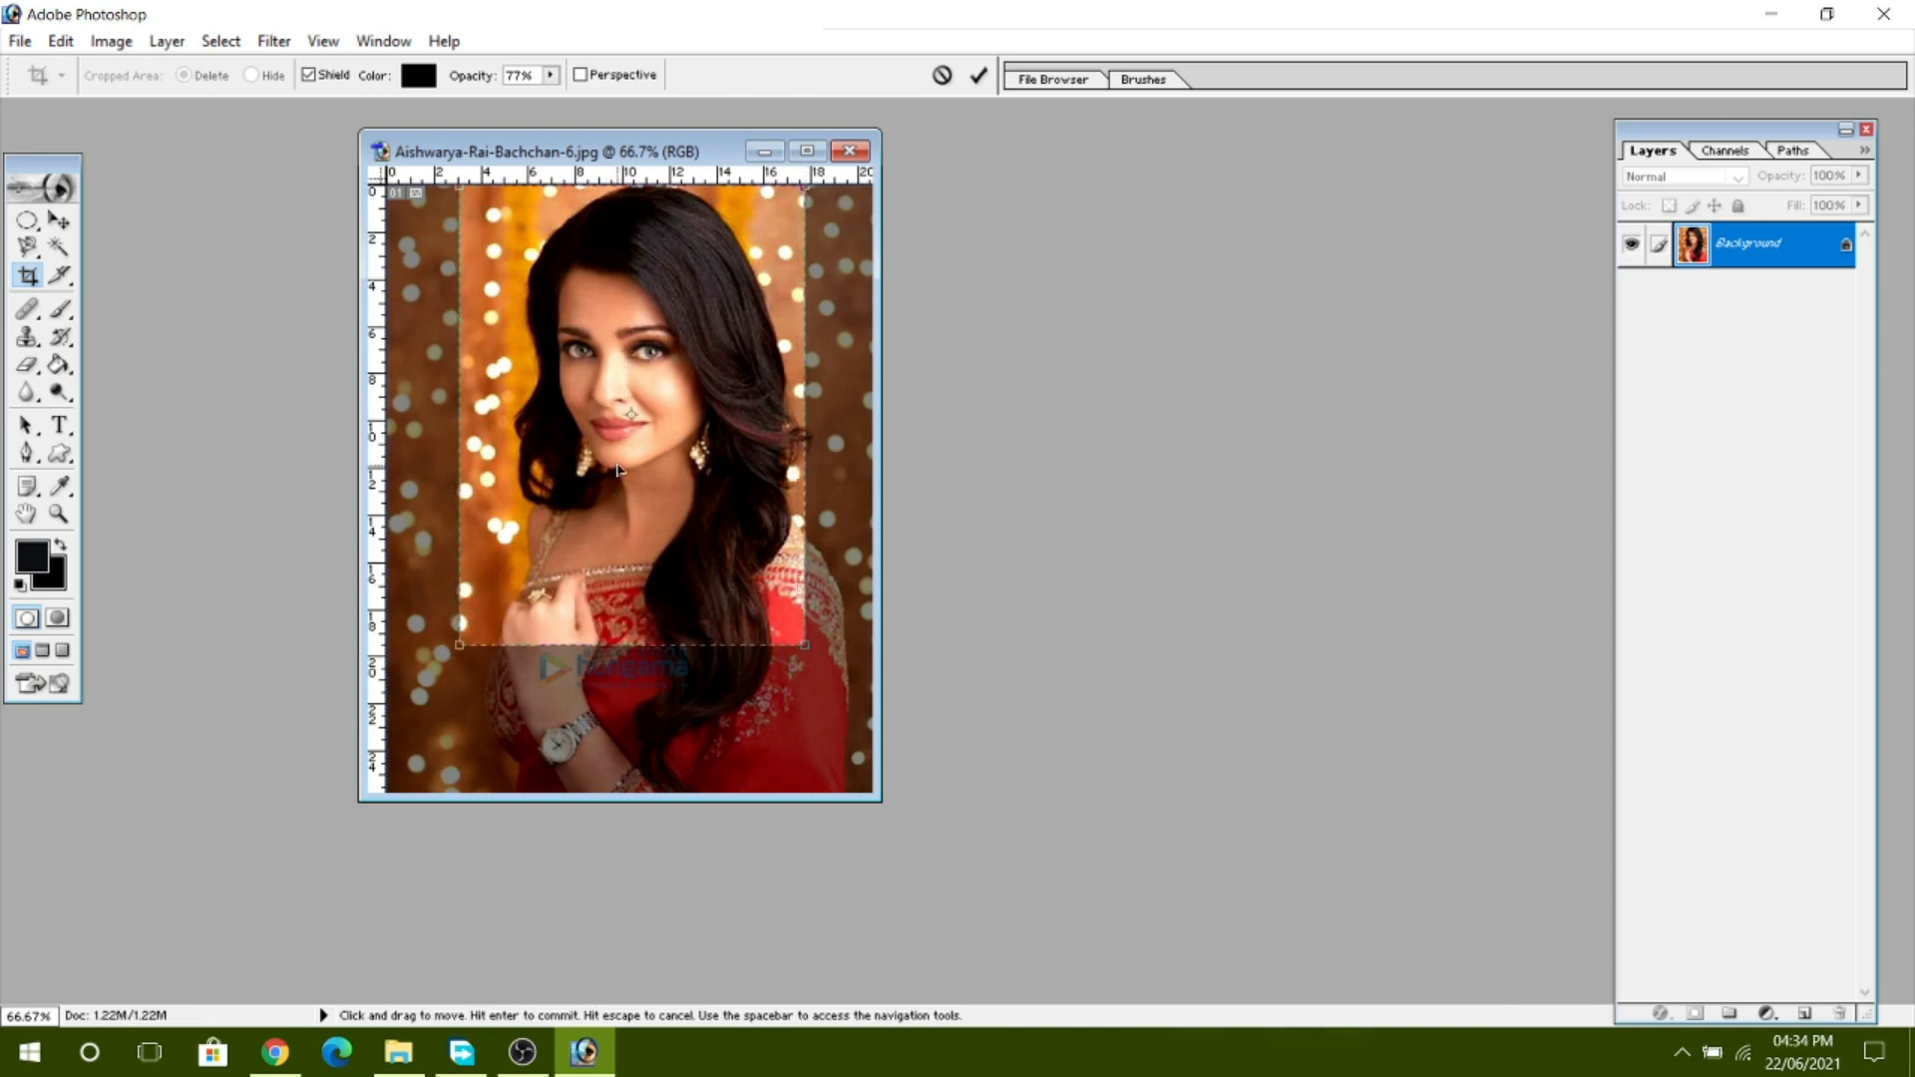
key(Return)
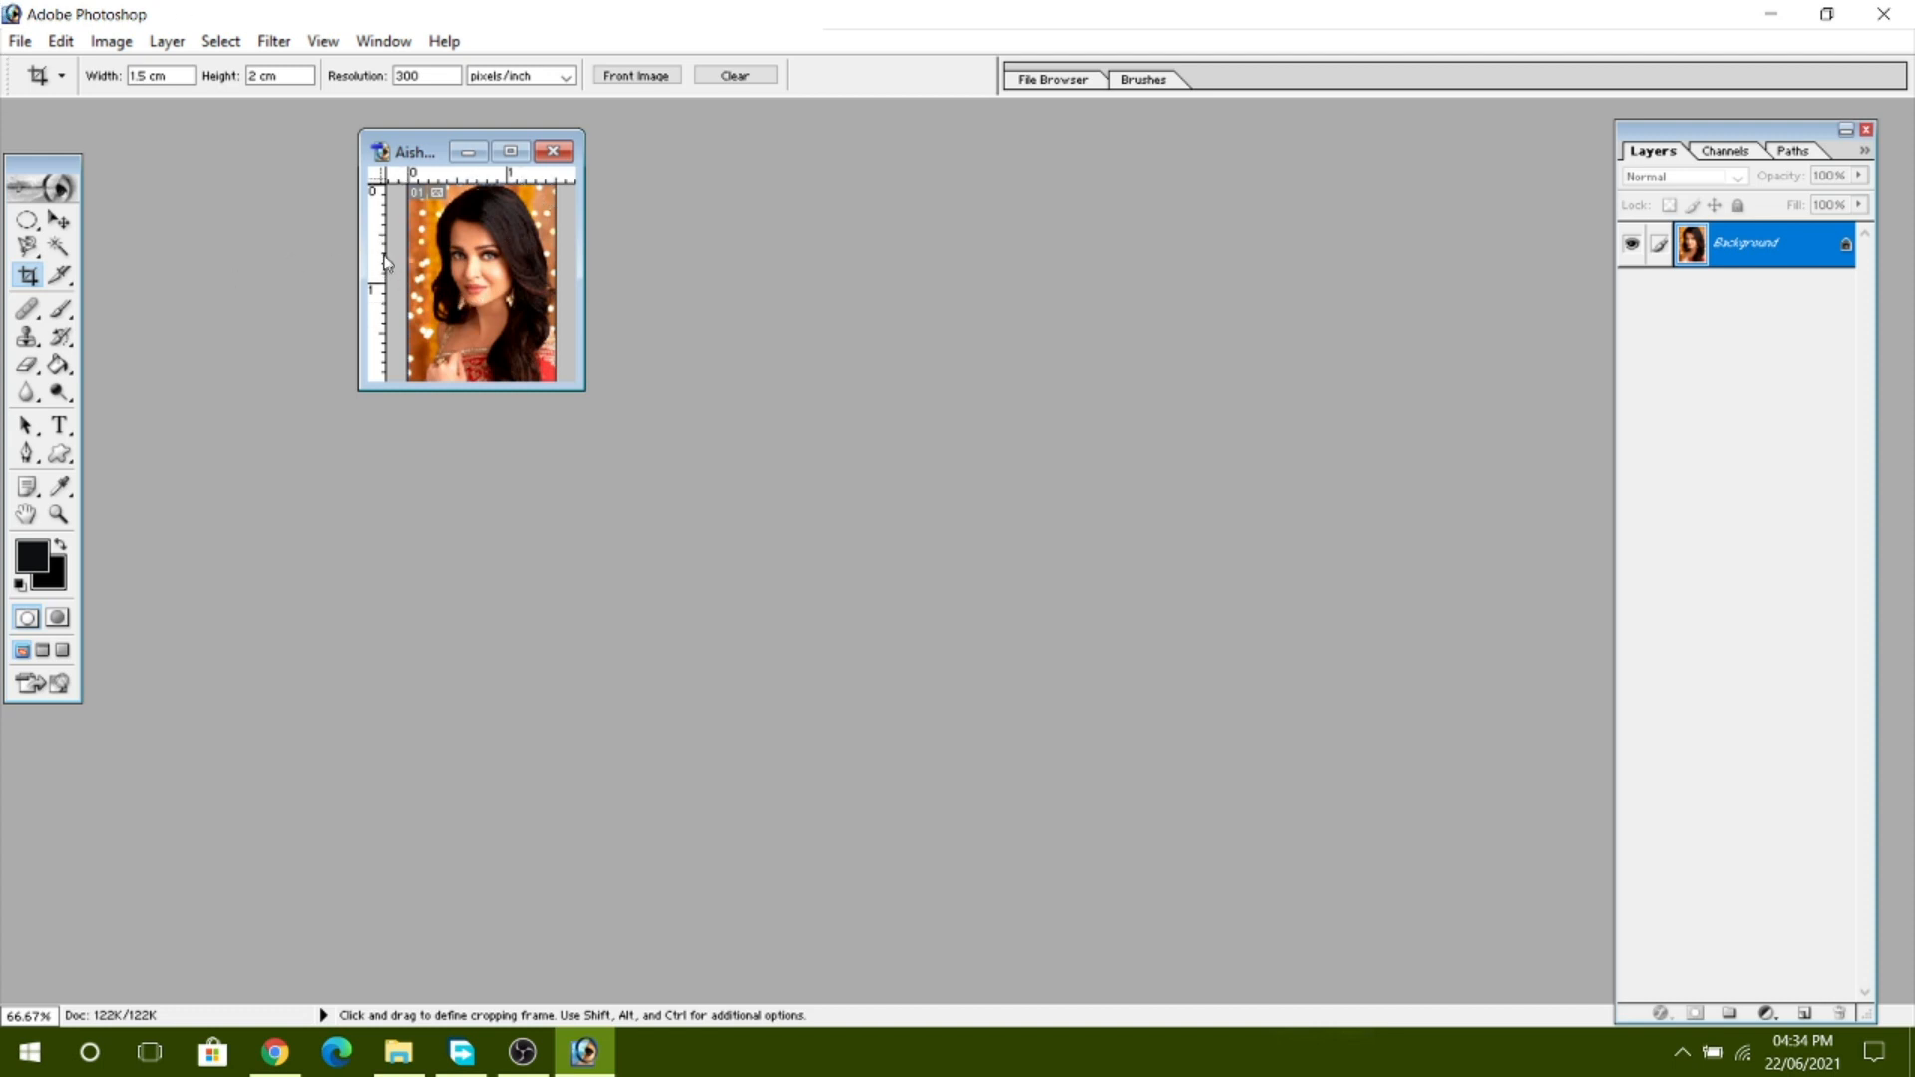
Step: Cut the entire cropped photo to the clipboard and close its file without saving
key(ctrl+a)
key(ctrl+x)
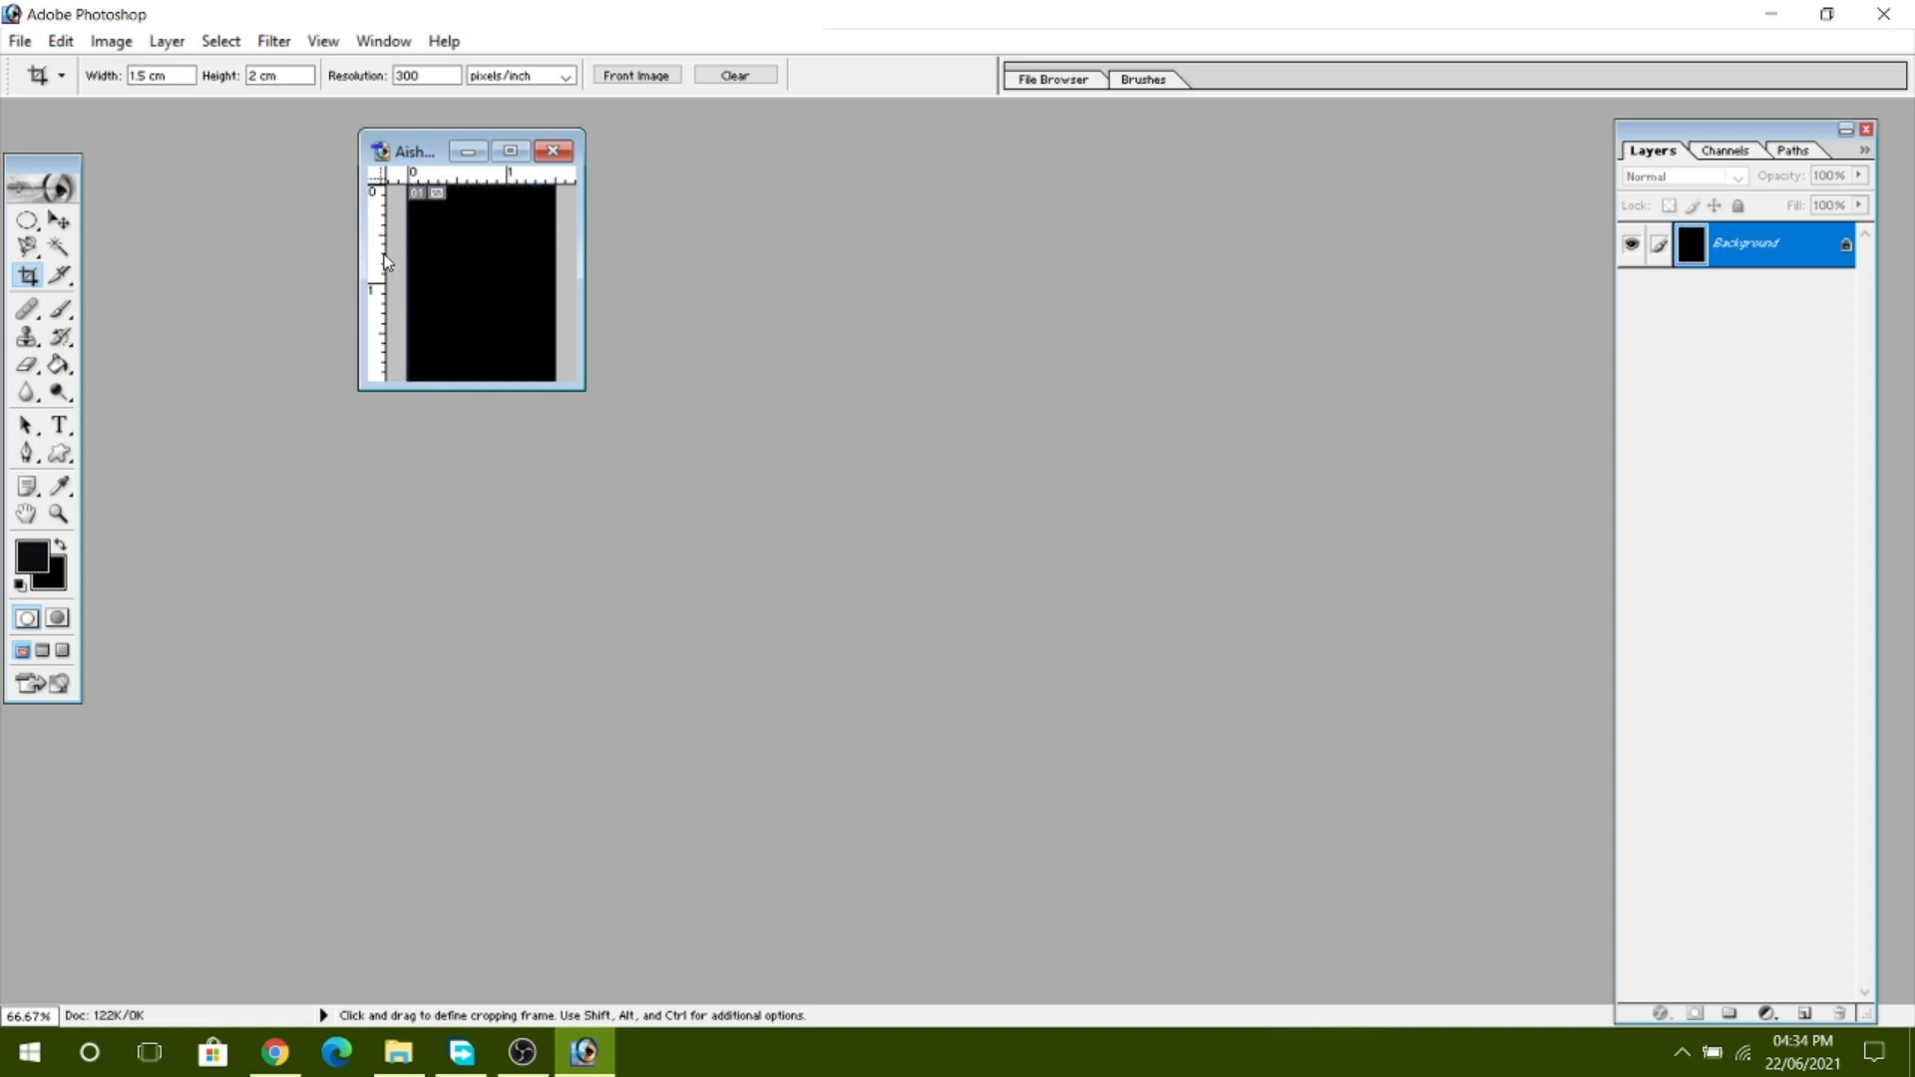
click(552, 151)
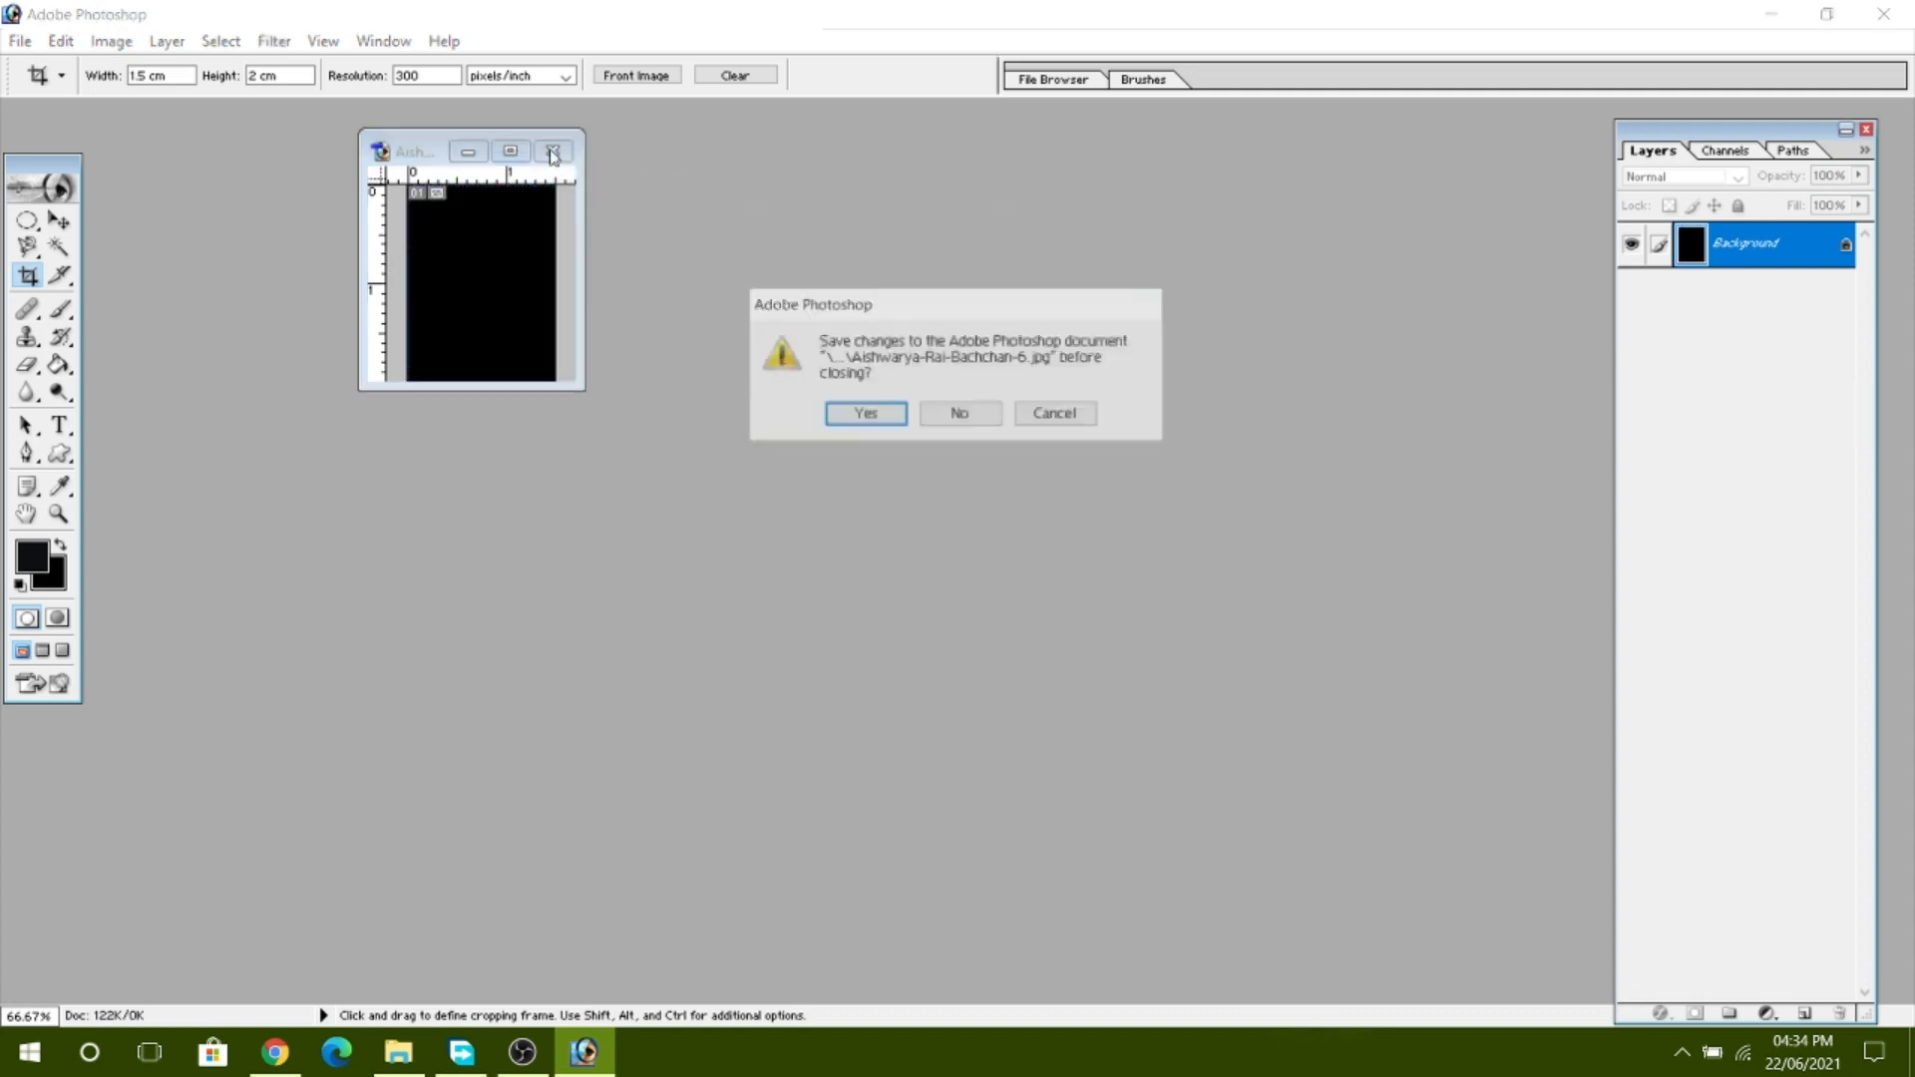
click(960, 414)
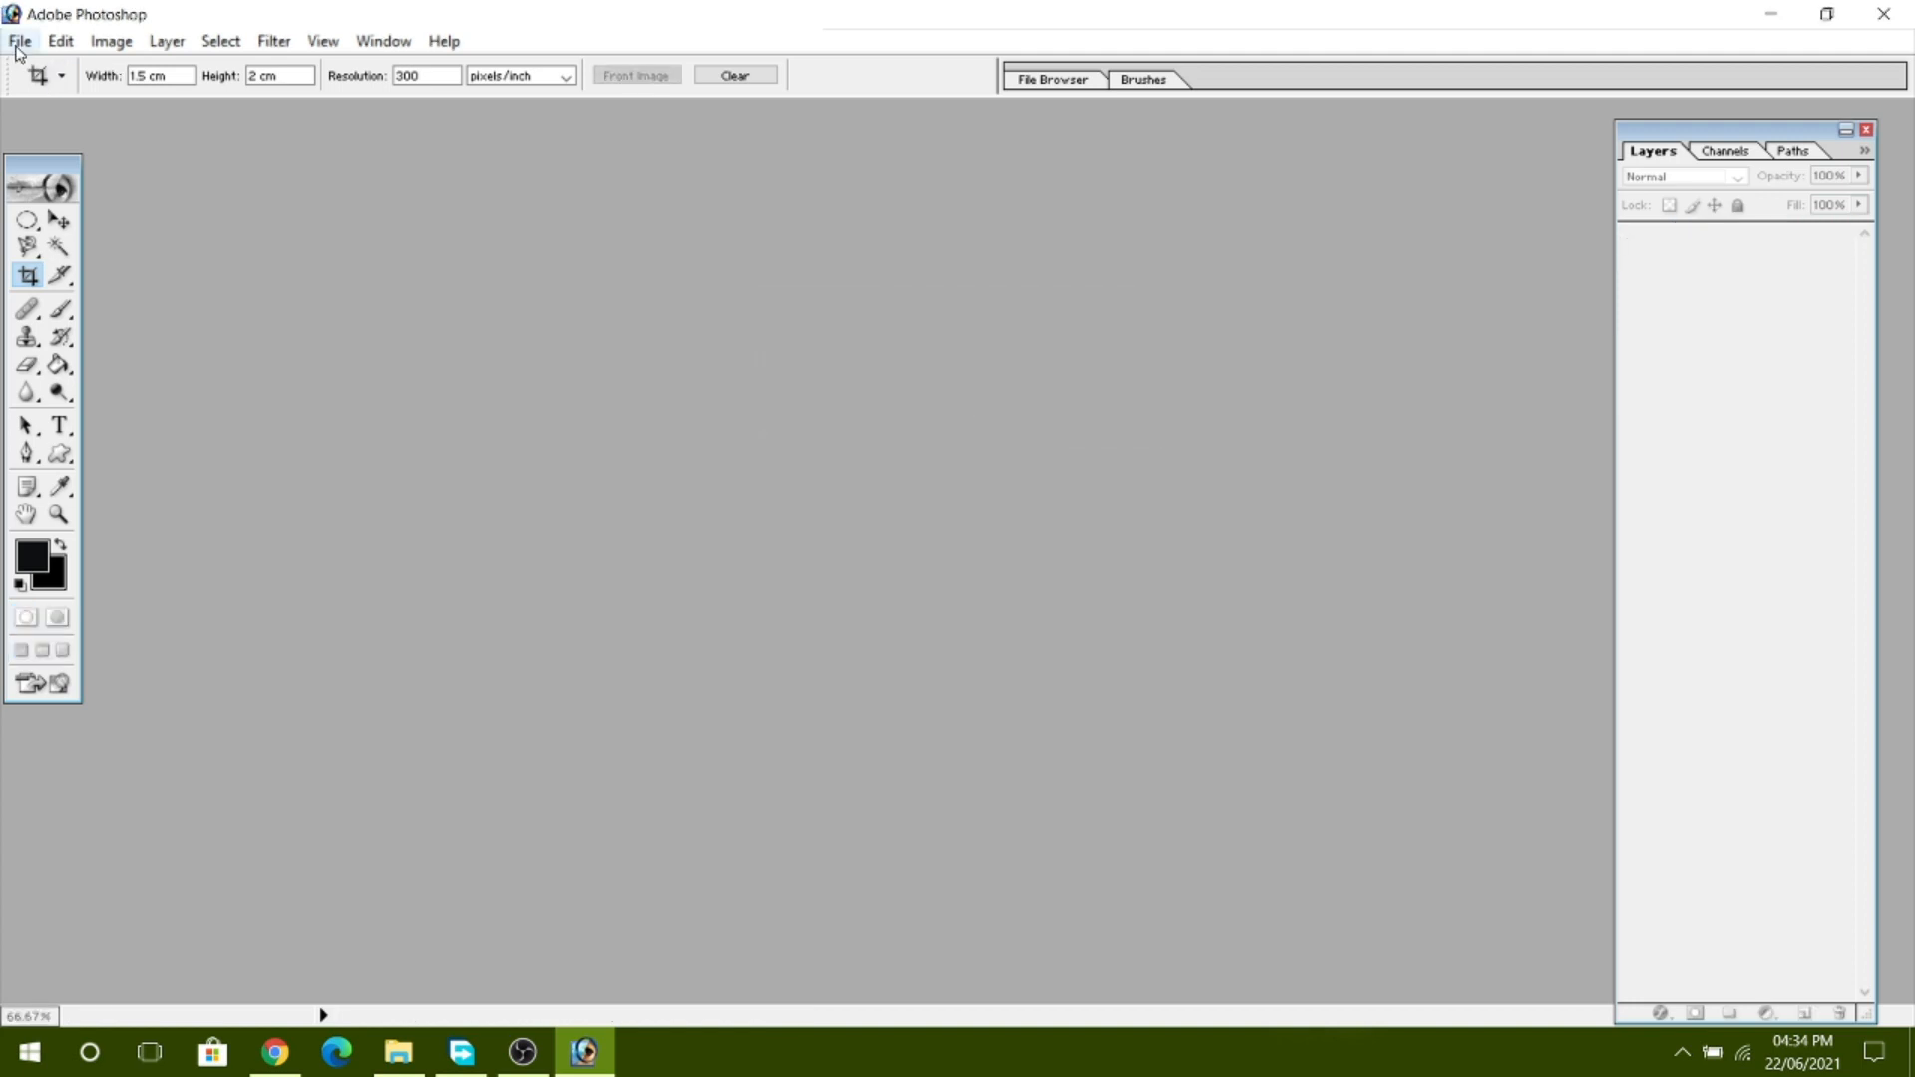
Step: Create a new white RGB document named passportsizephoto with the 4 x 6 preset at 300 pixels/inch, and move its window toward the middle
click(20, 41)
click(56, 80)
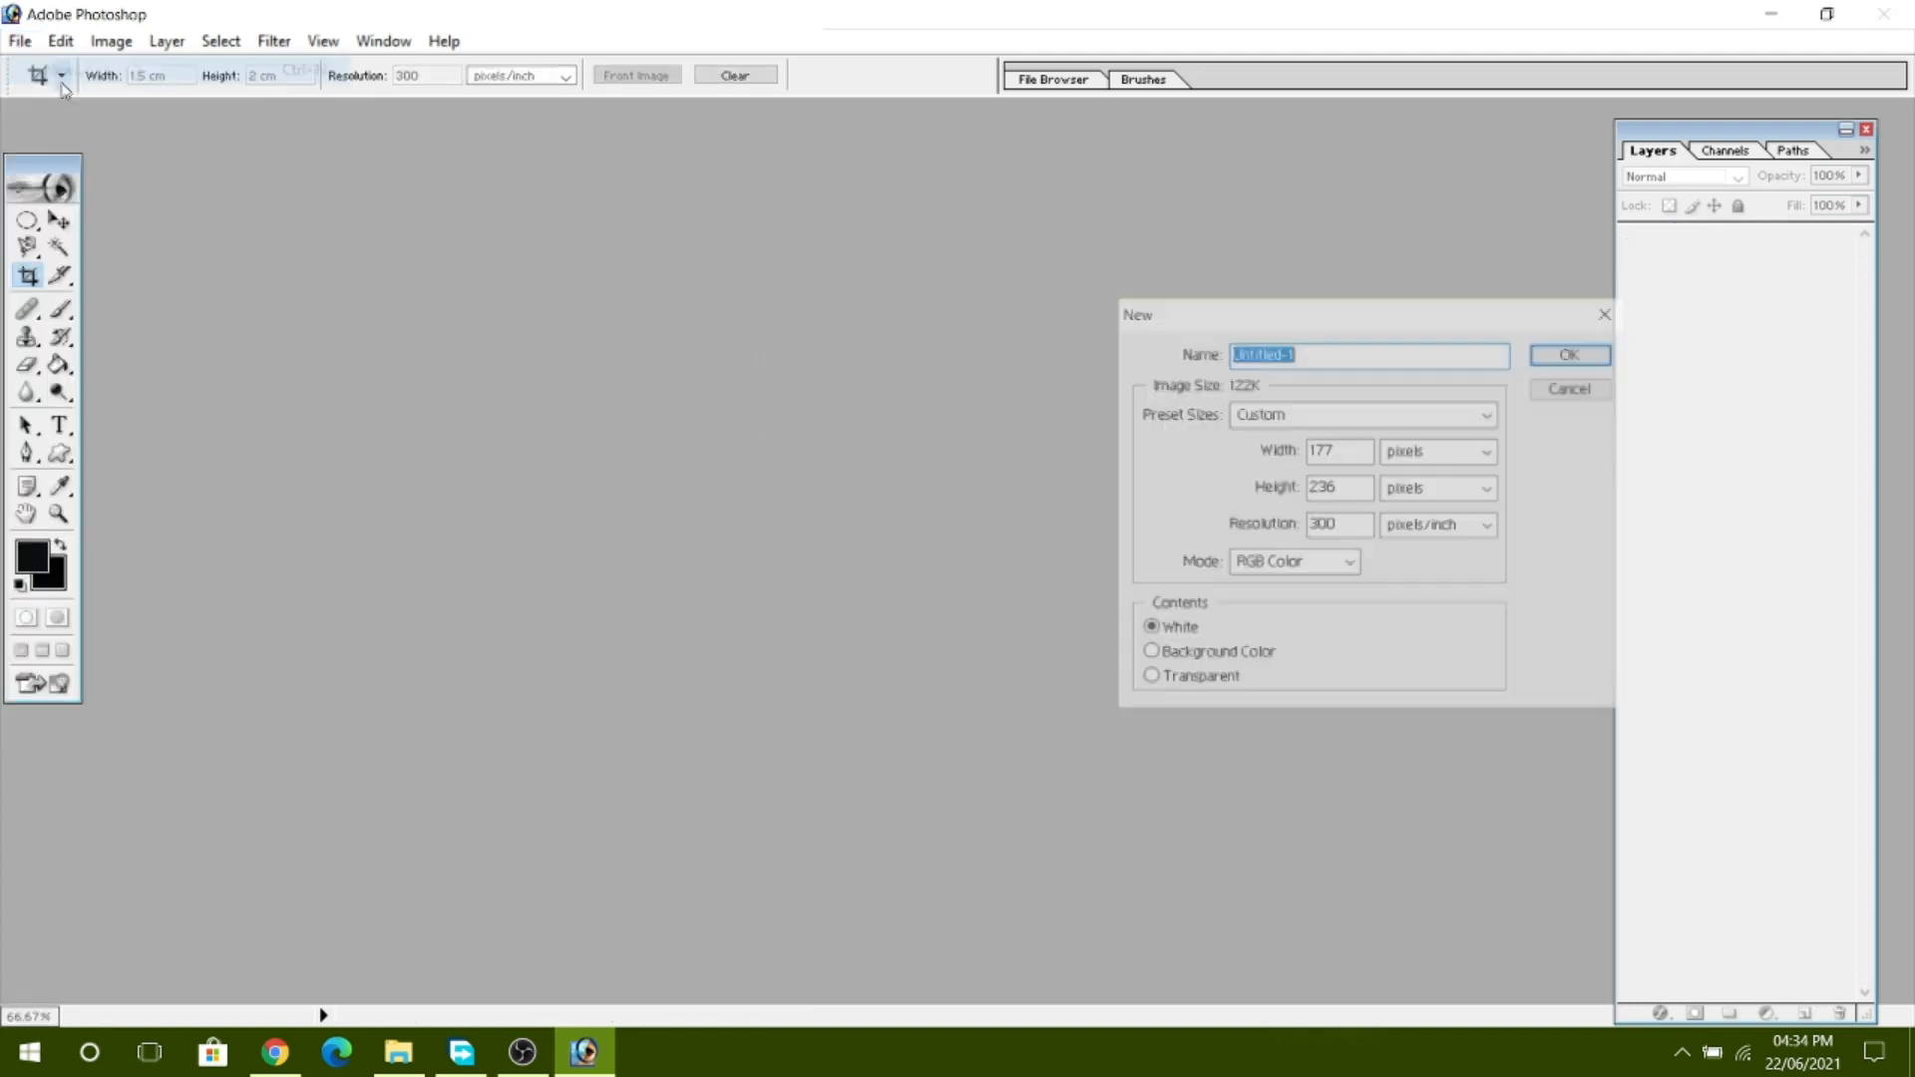
click(1312, 353)
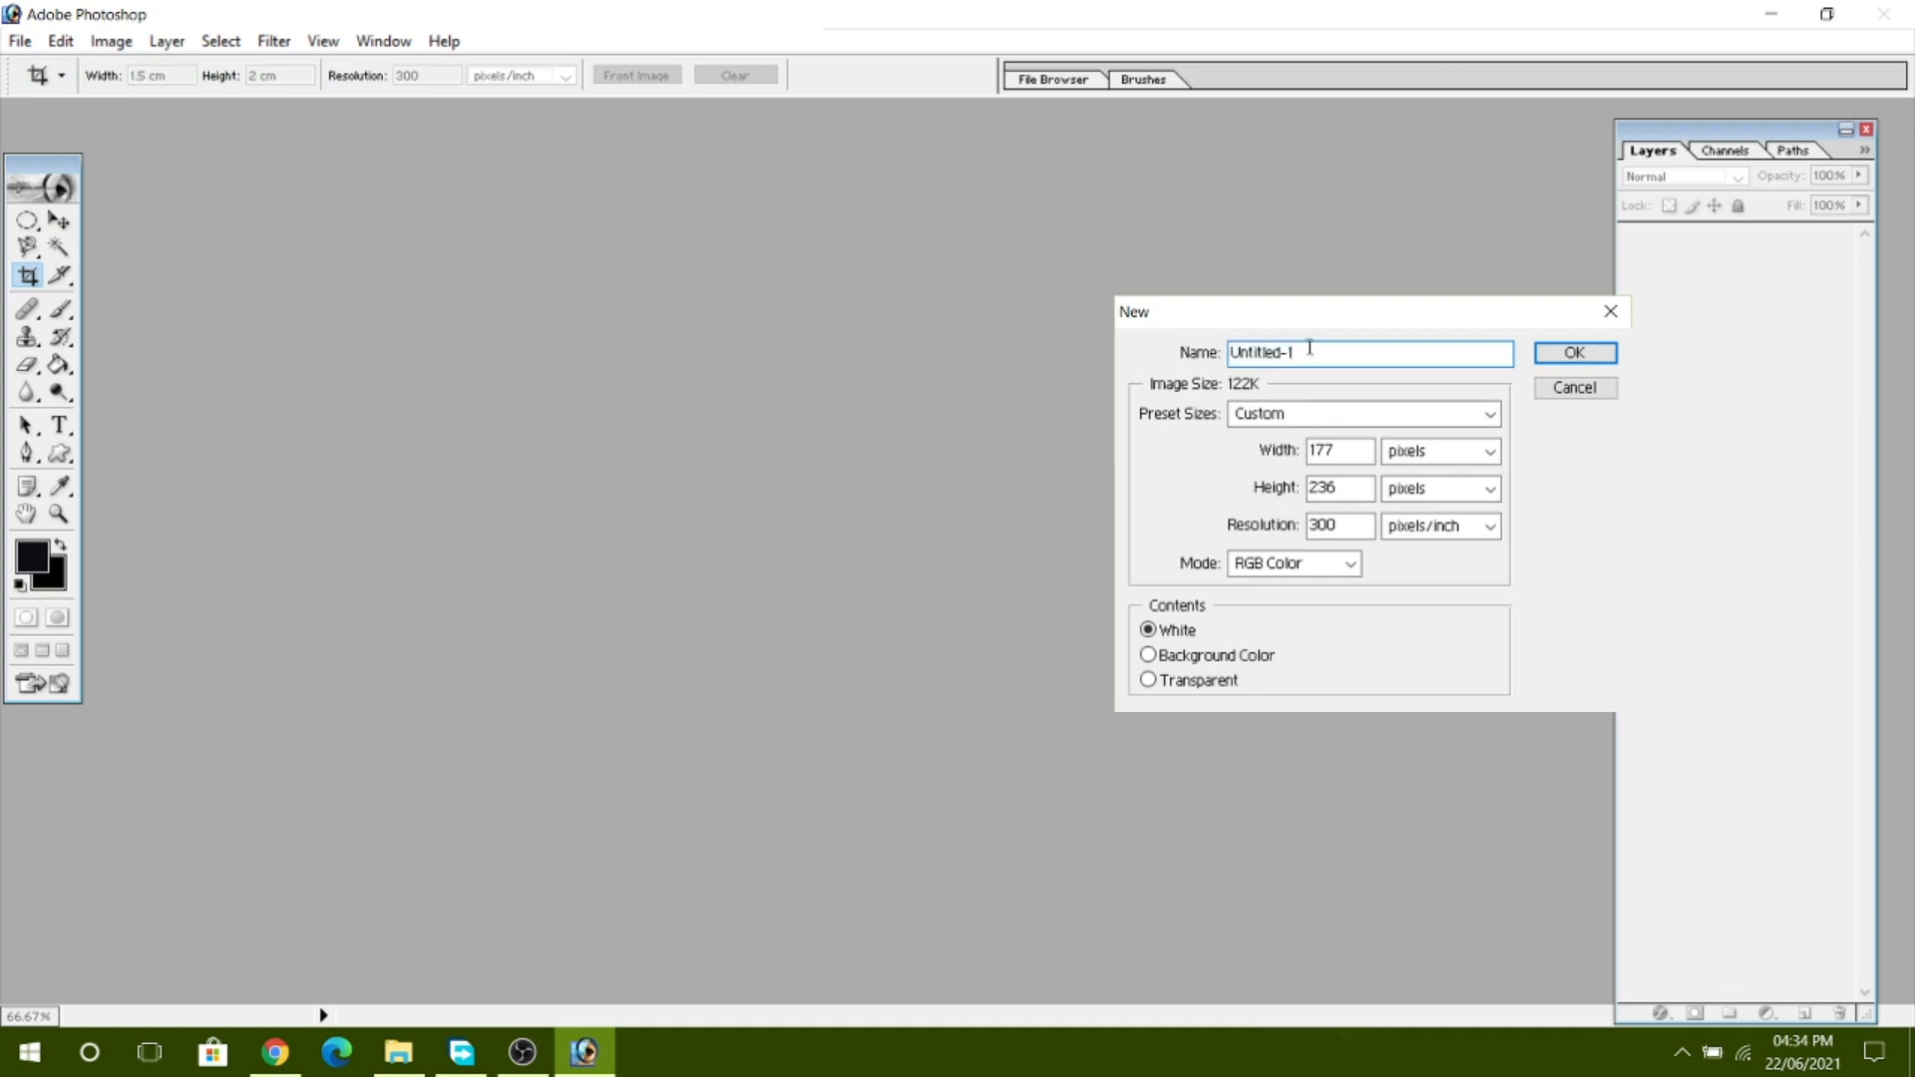
key(BackSpace)
key(BackSpace)
key(BackSpace)
key(BackSpace)
key(BackSpace)
key(BackSpace)
key(BackSpace)
key(BackSpace)
key(BackSpace)
click(1490, 414)
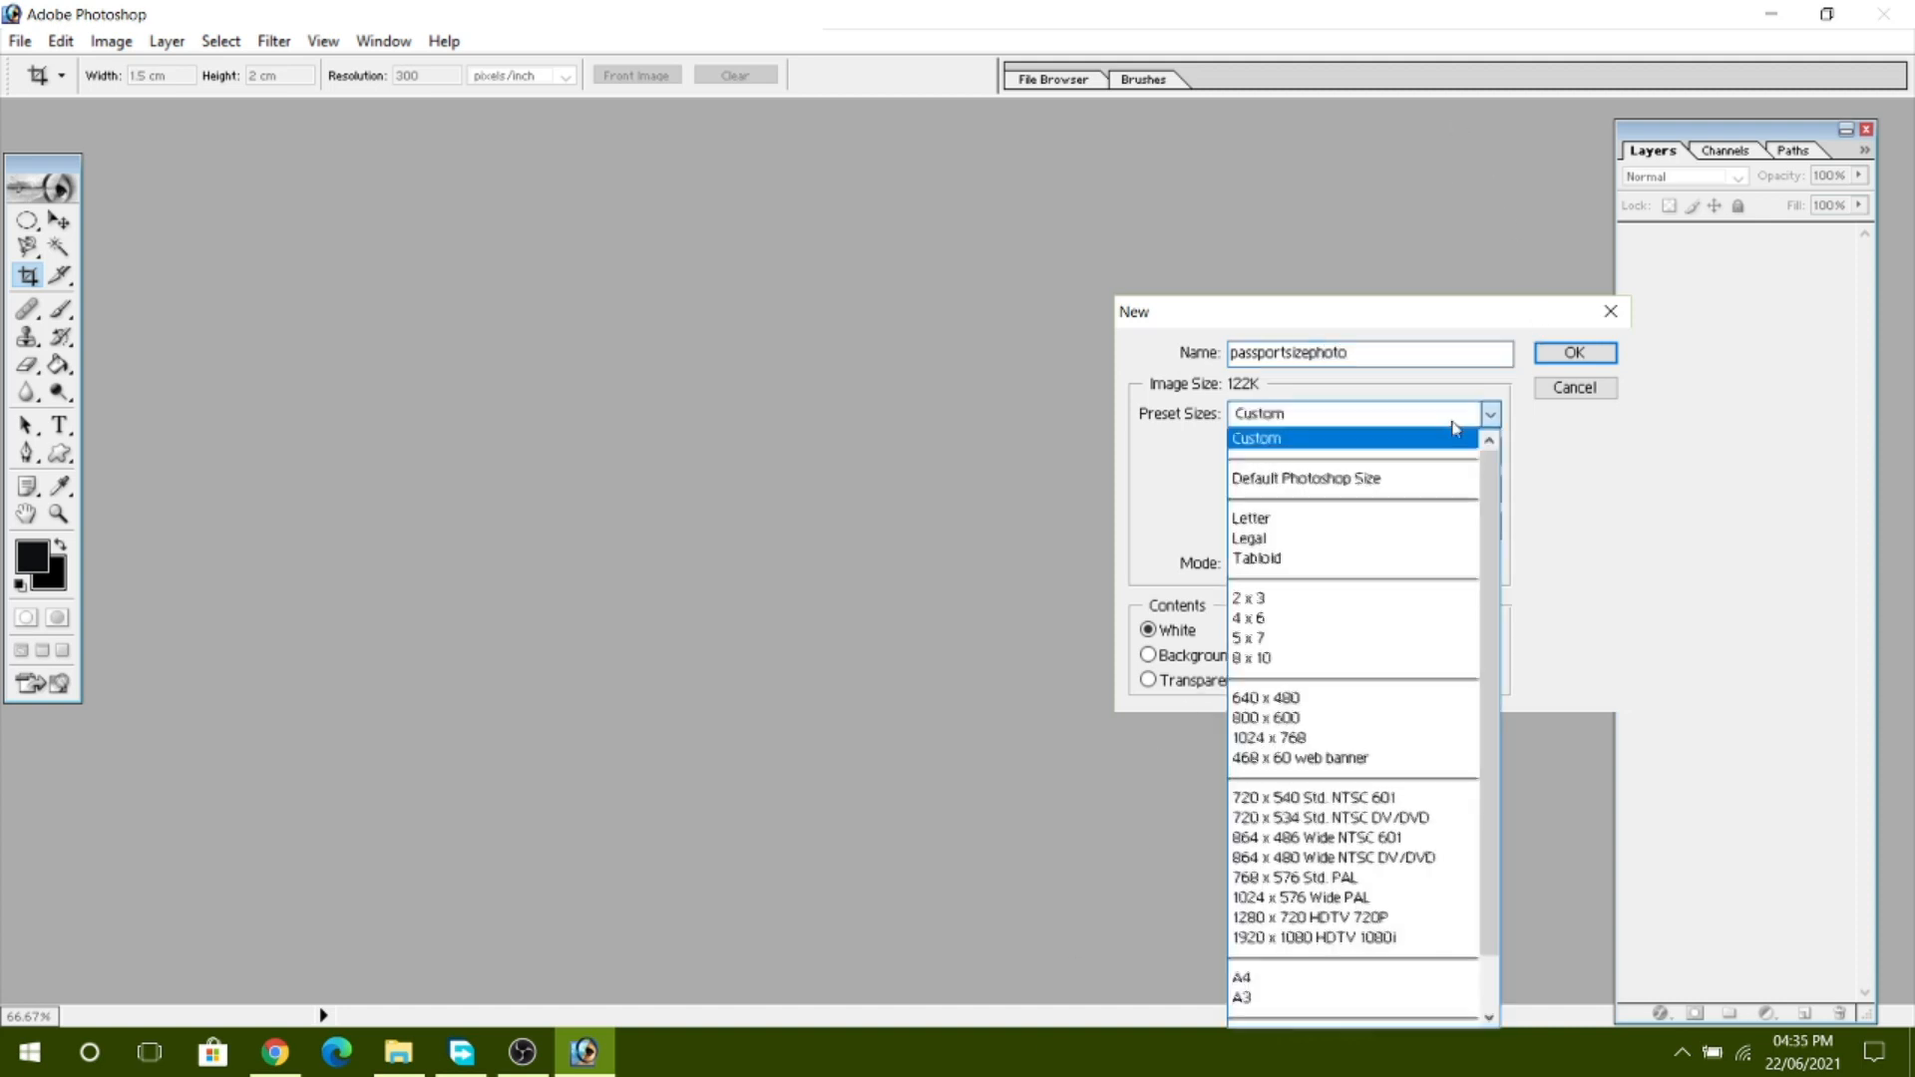
click(1324, 619)
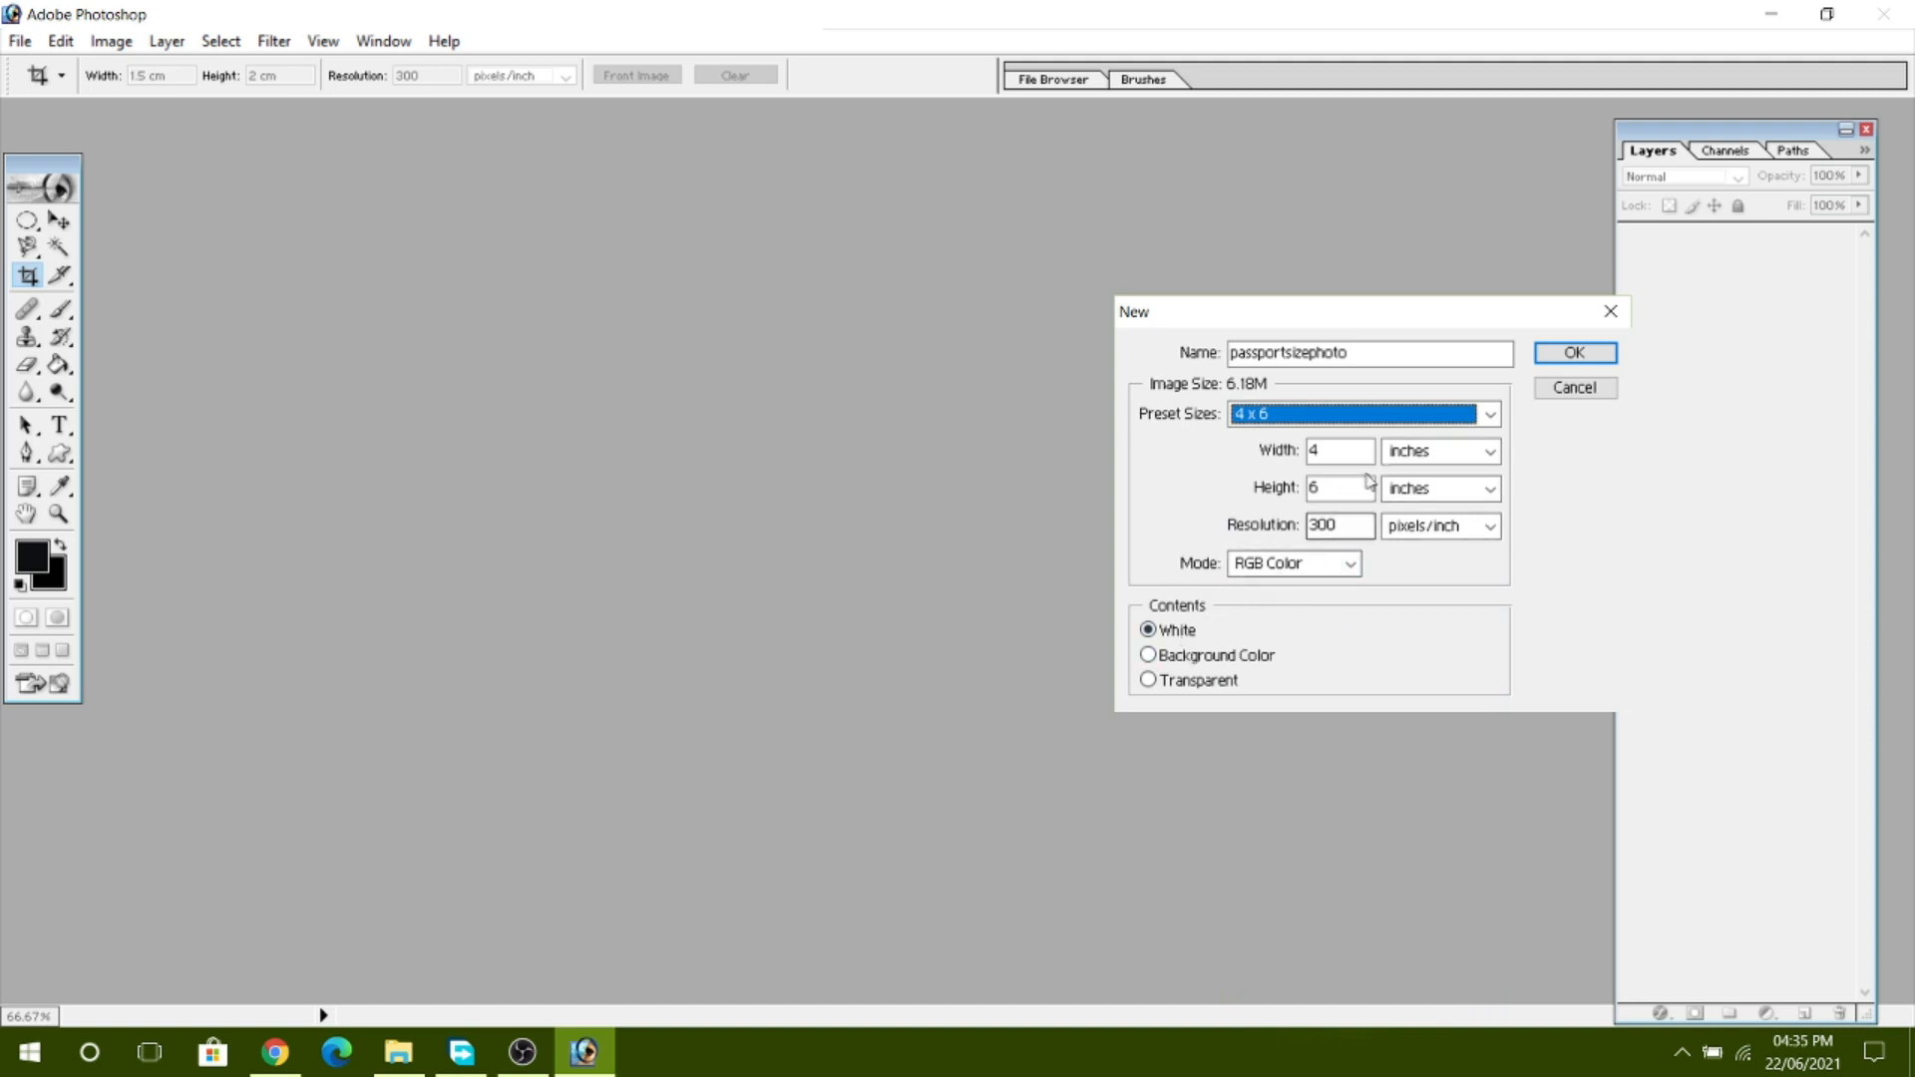
click(1570, 361)
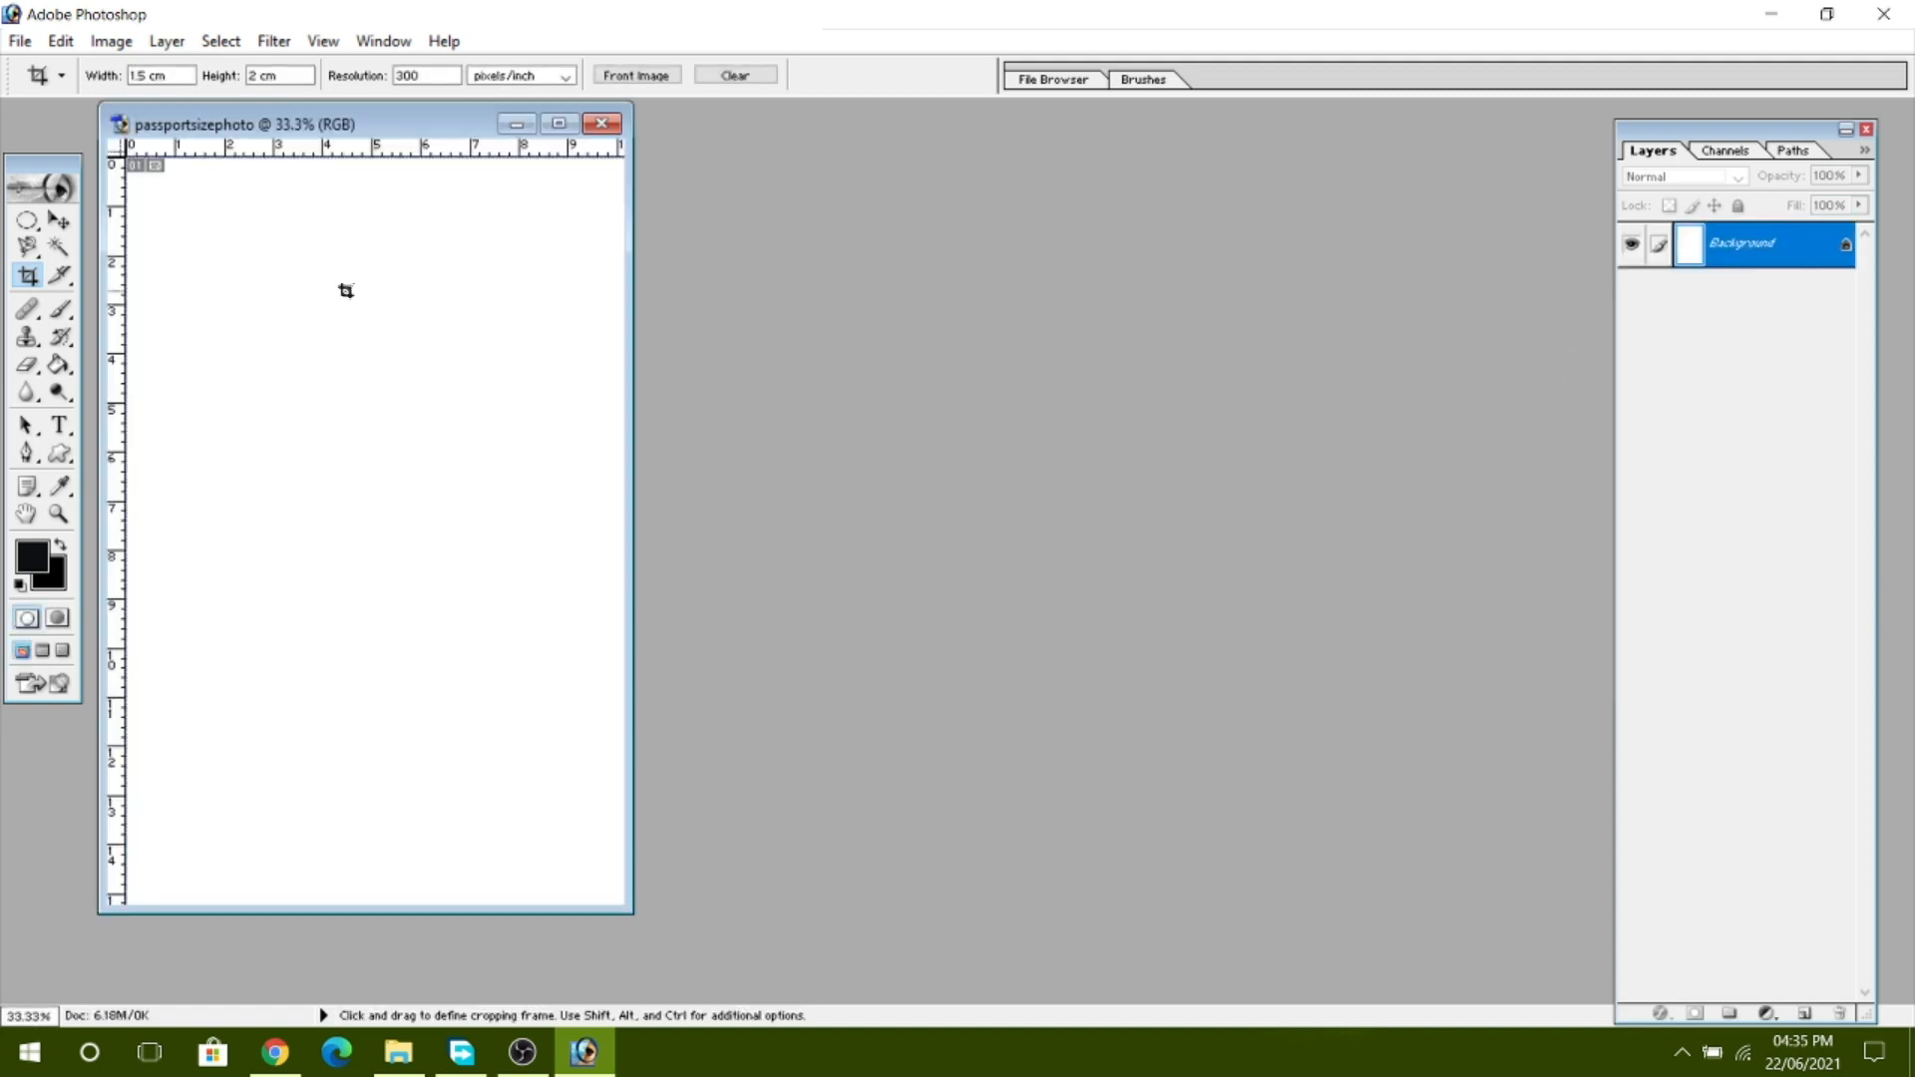
drag(390, 130, 806, 162)
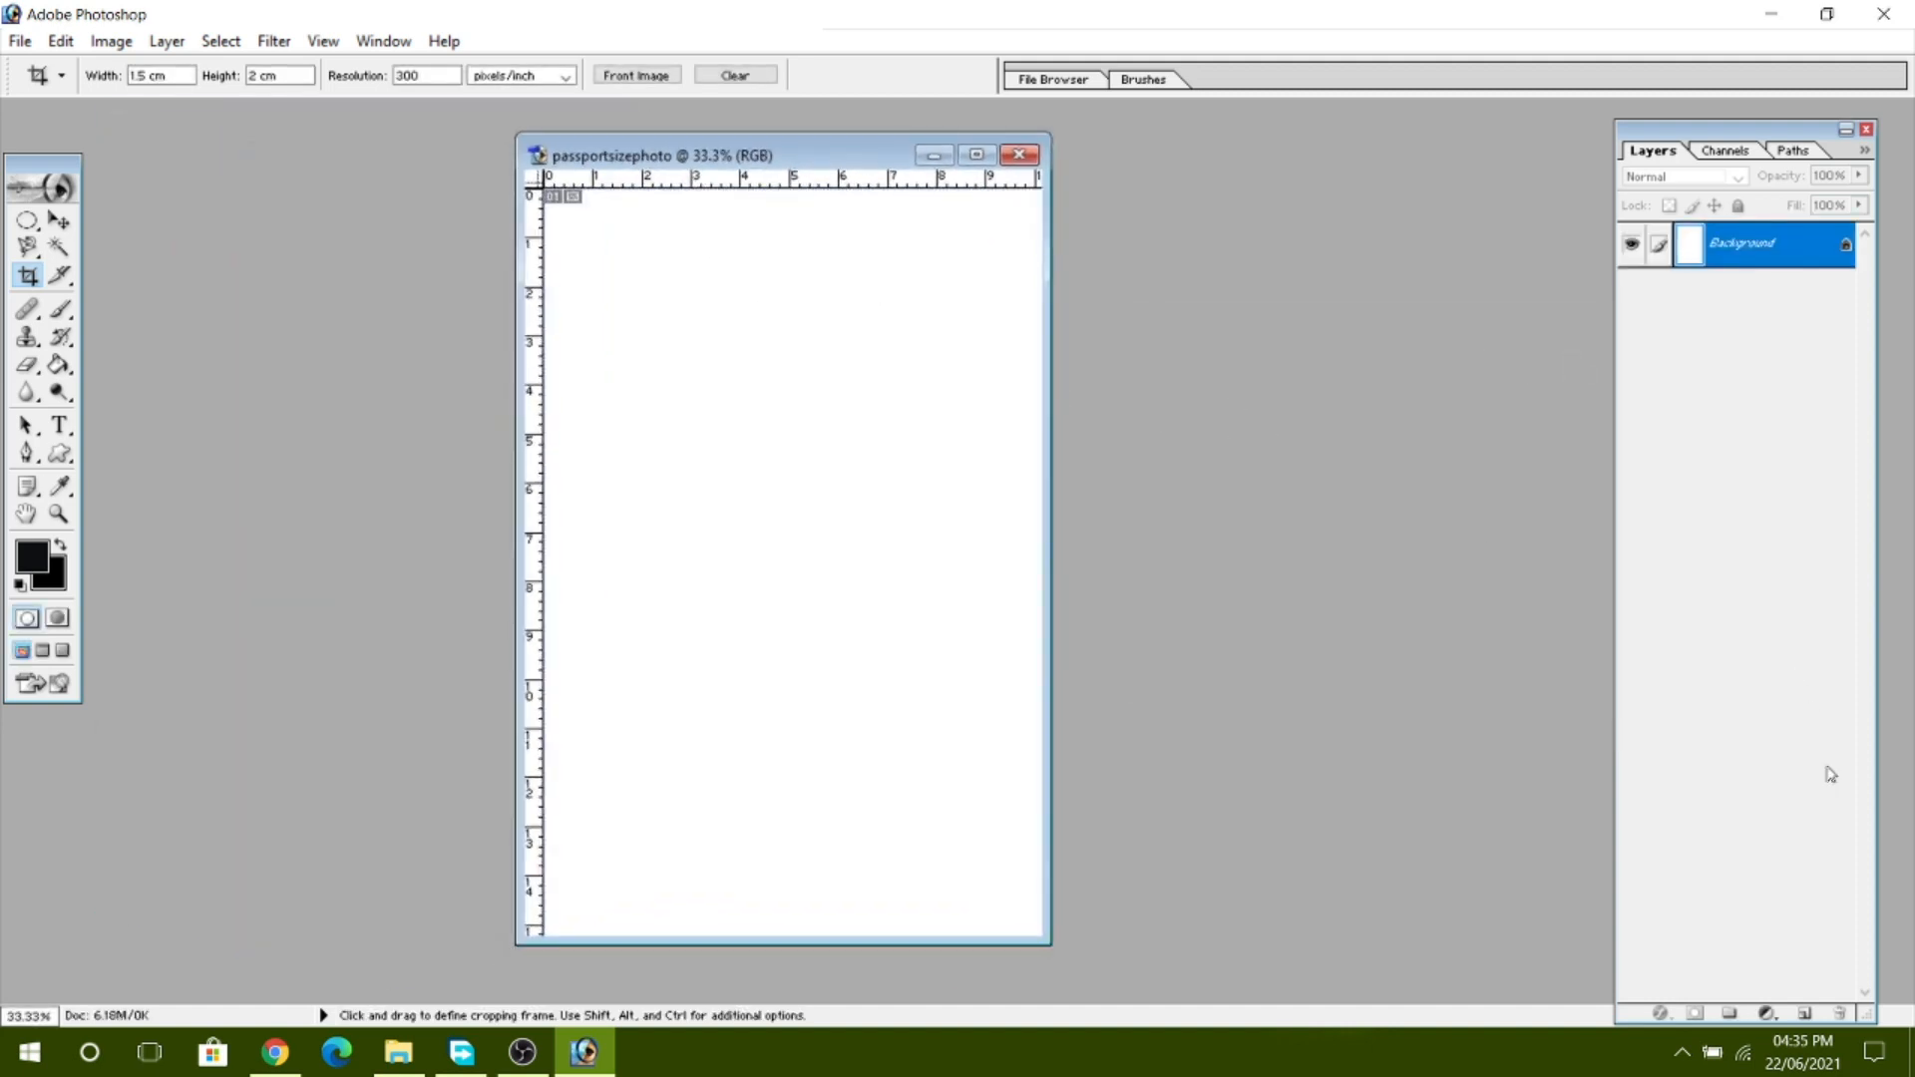
Step: Add a new empty layer above the Background of the passportsizephoto document
click(1804, 1013)
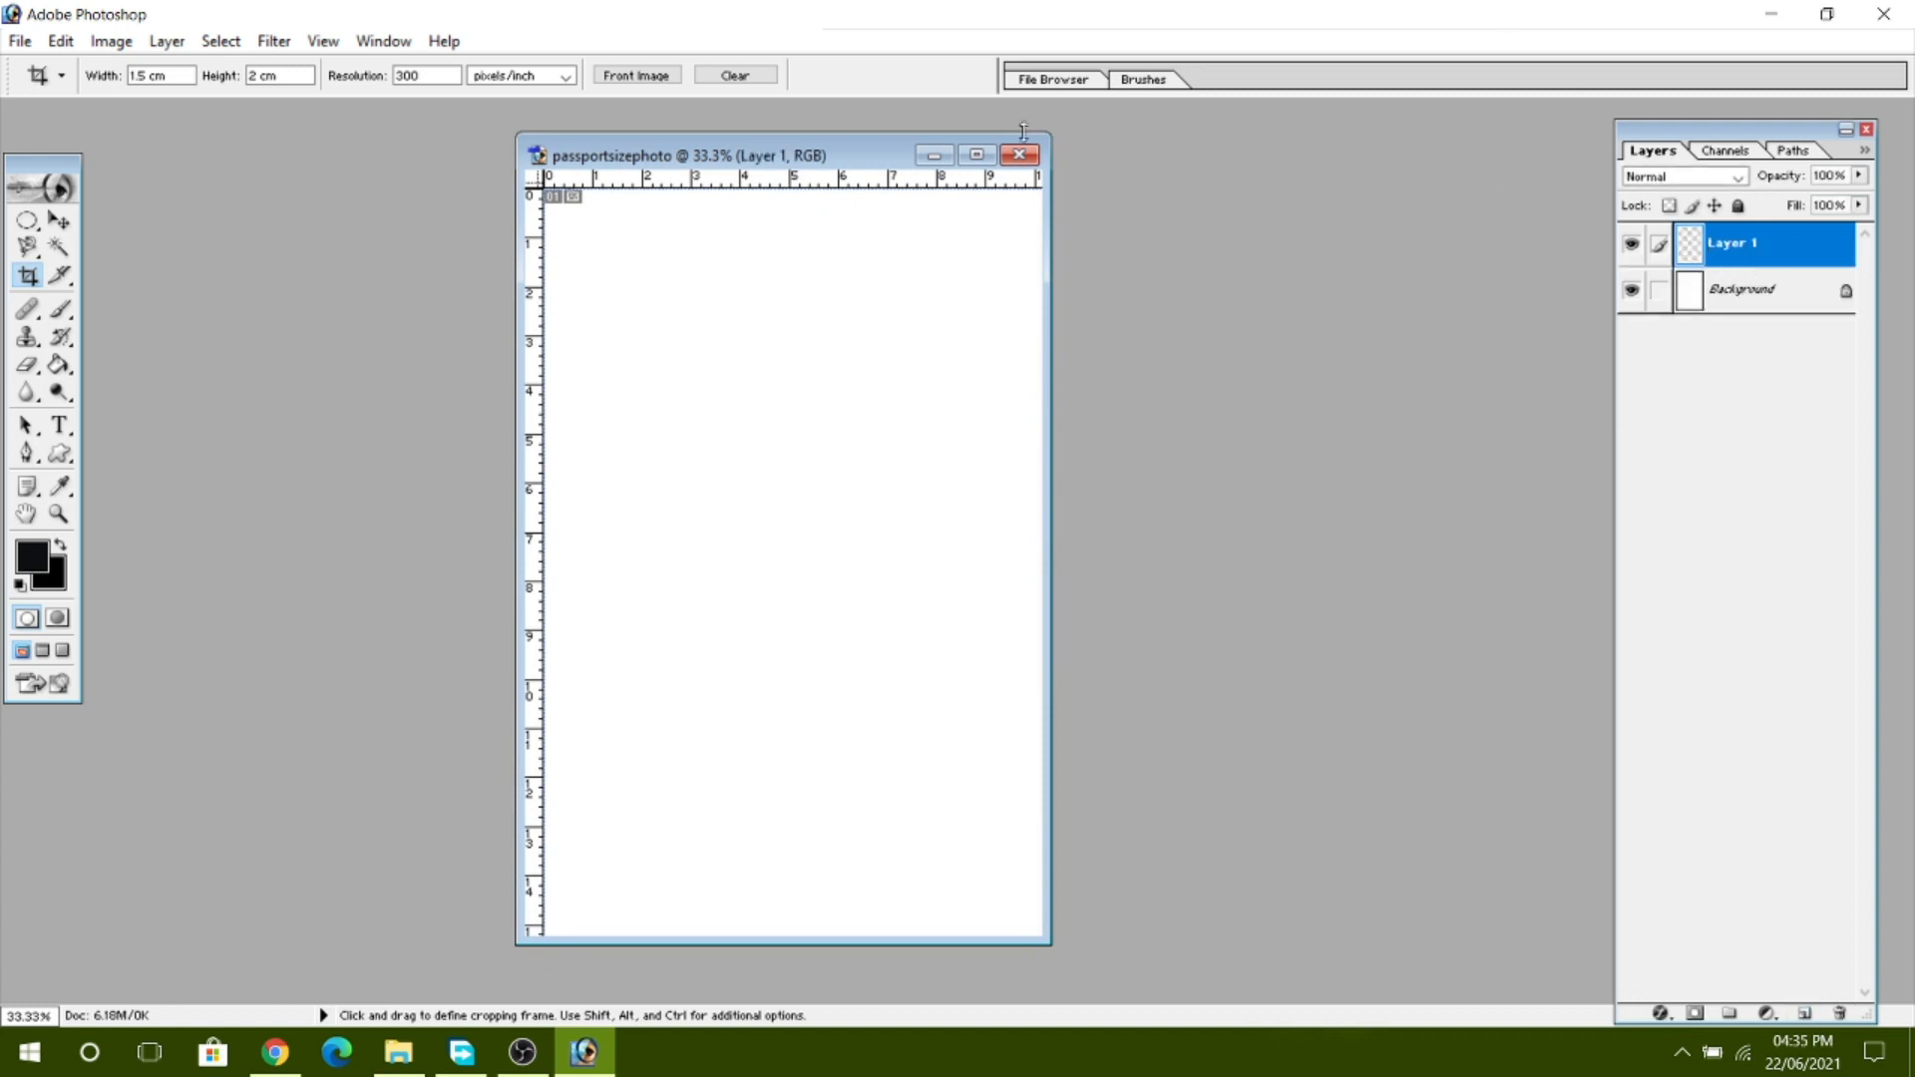
click(160, 52)
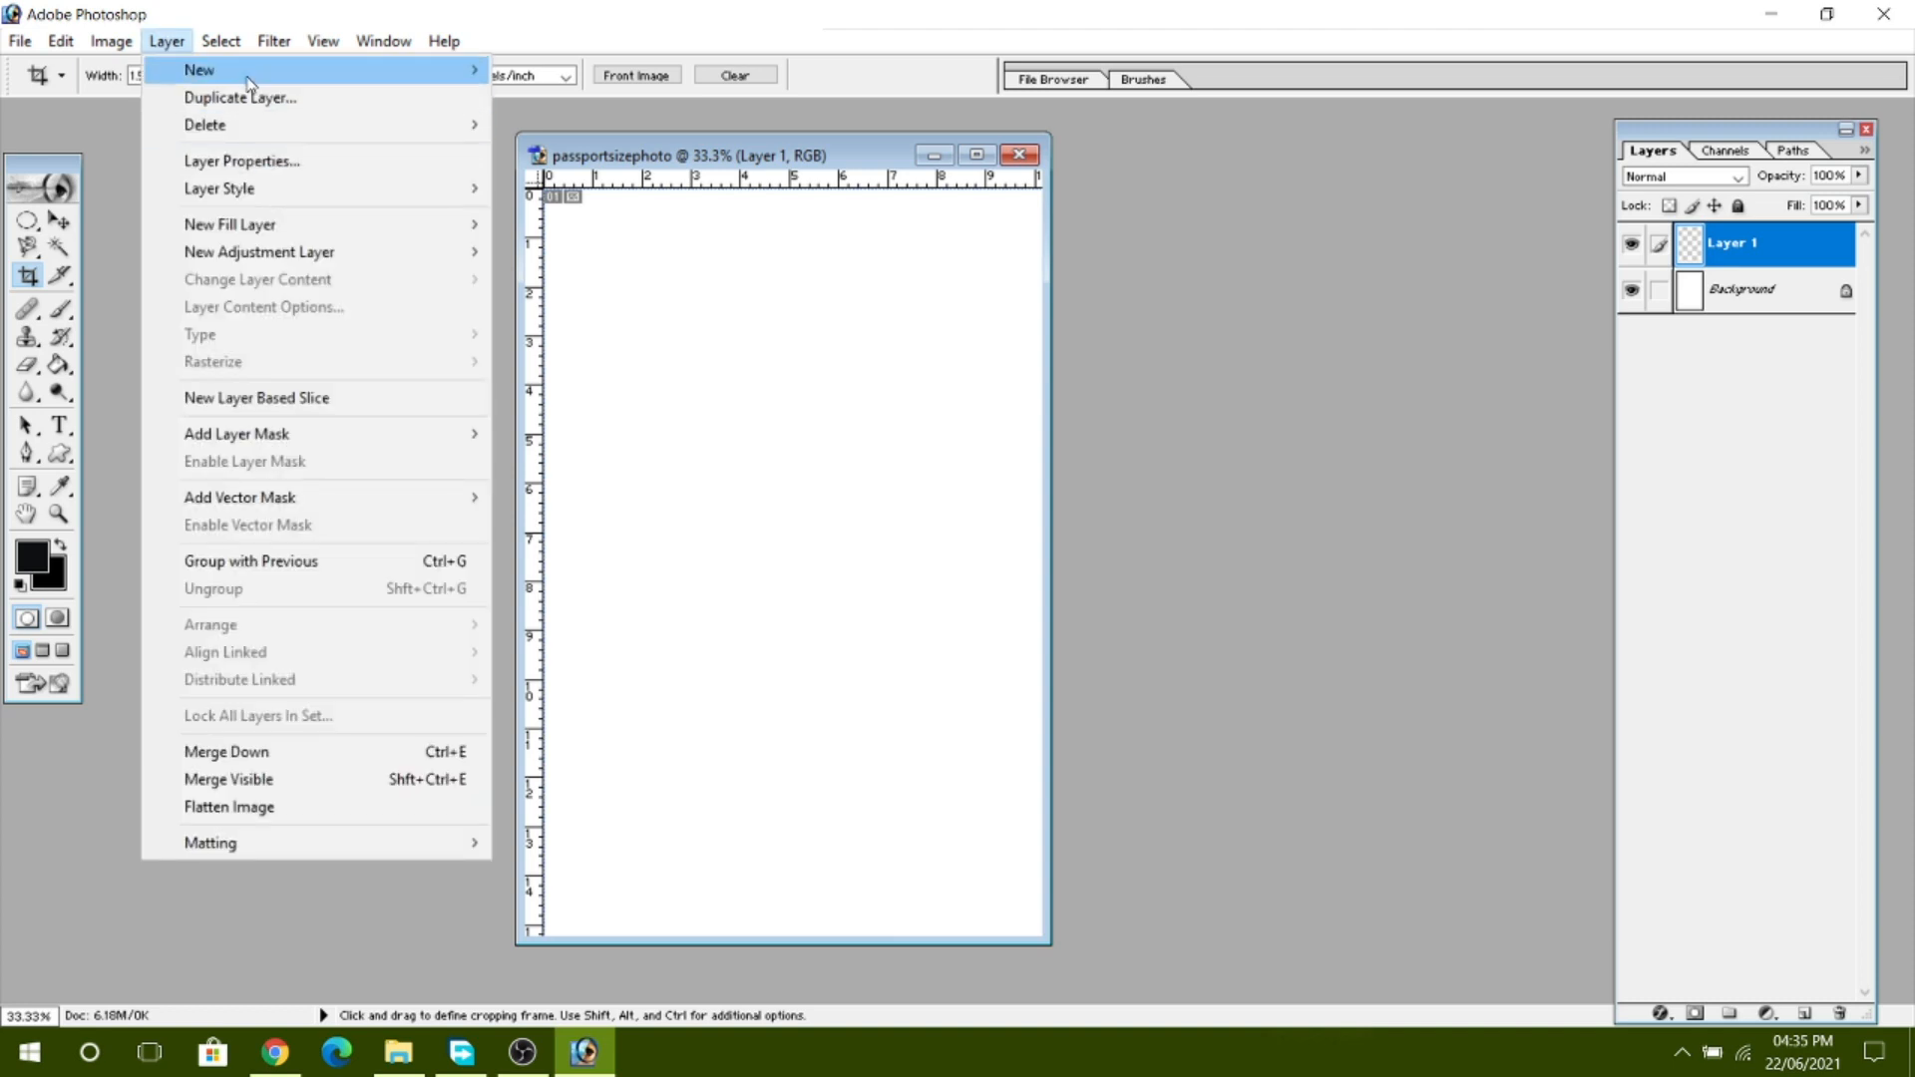
mouse_move(249, 83)
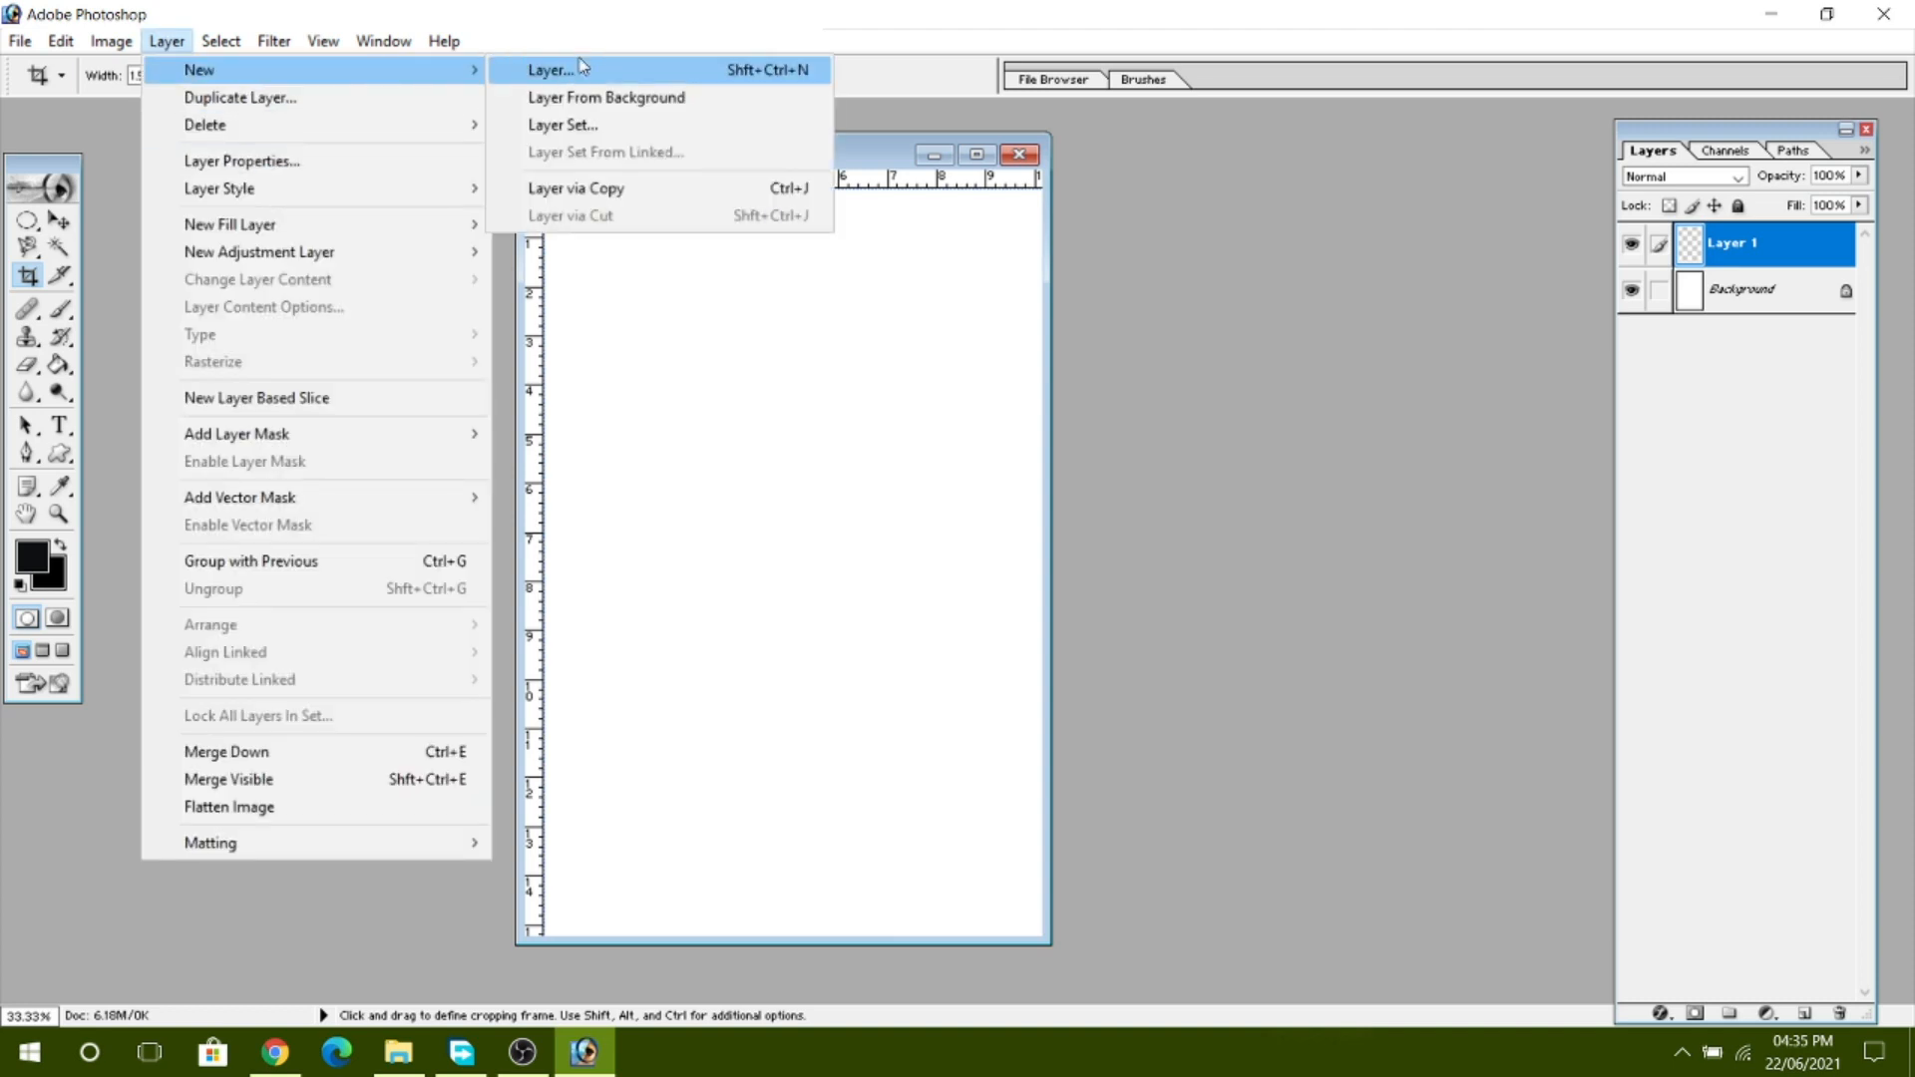
click(1286, 290)
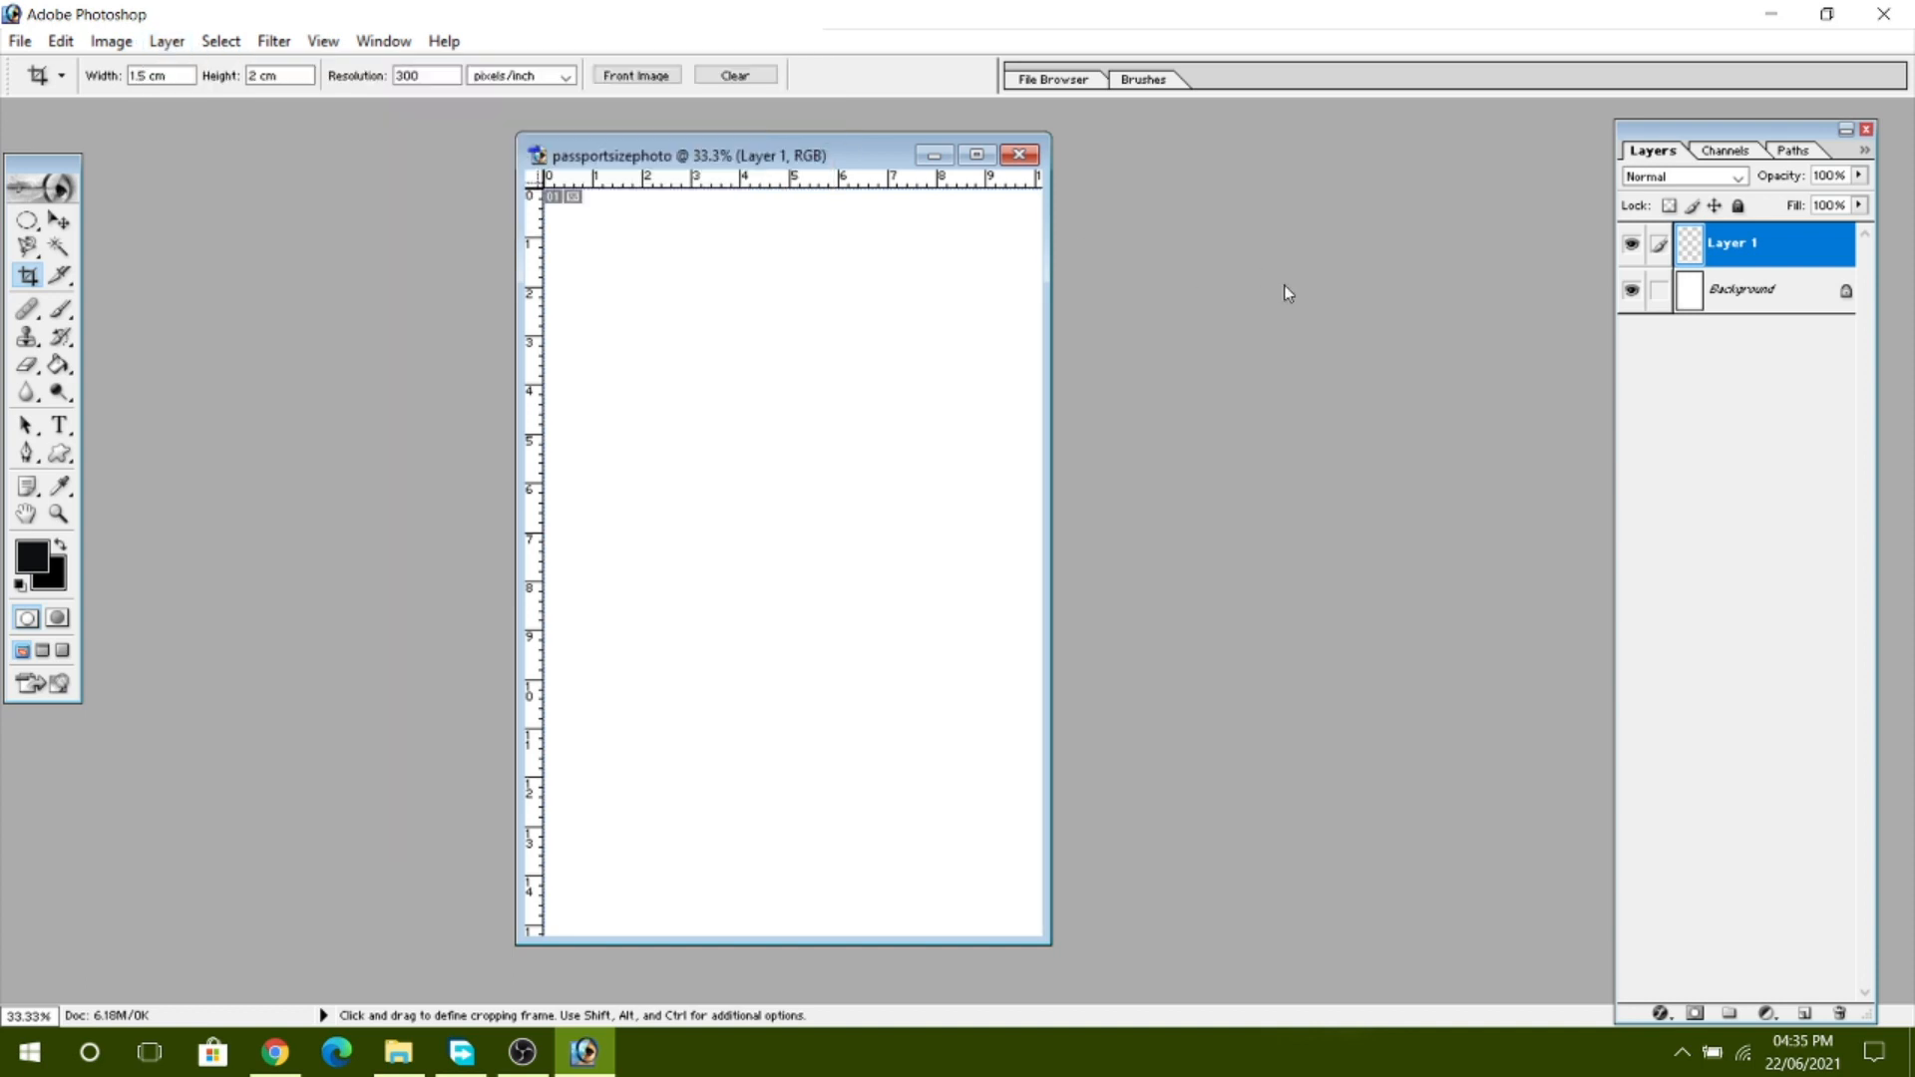
Step: Maximize the document window and rotate the canvas 90° clockwise to landscape orientation
click(976, 155)
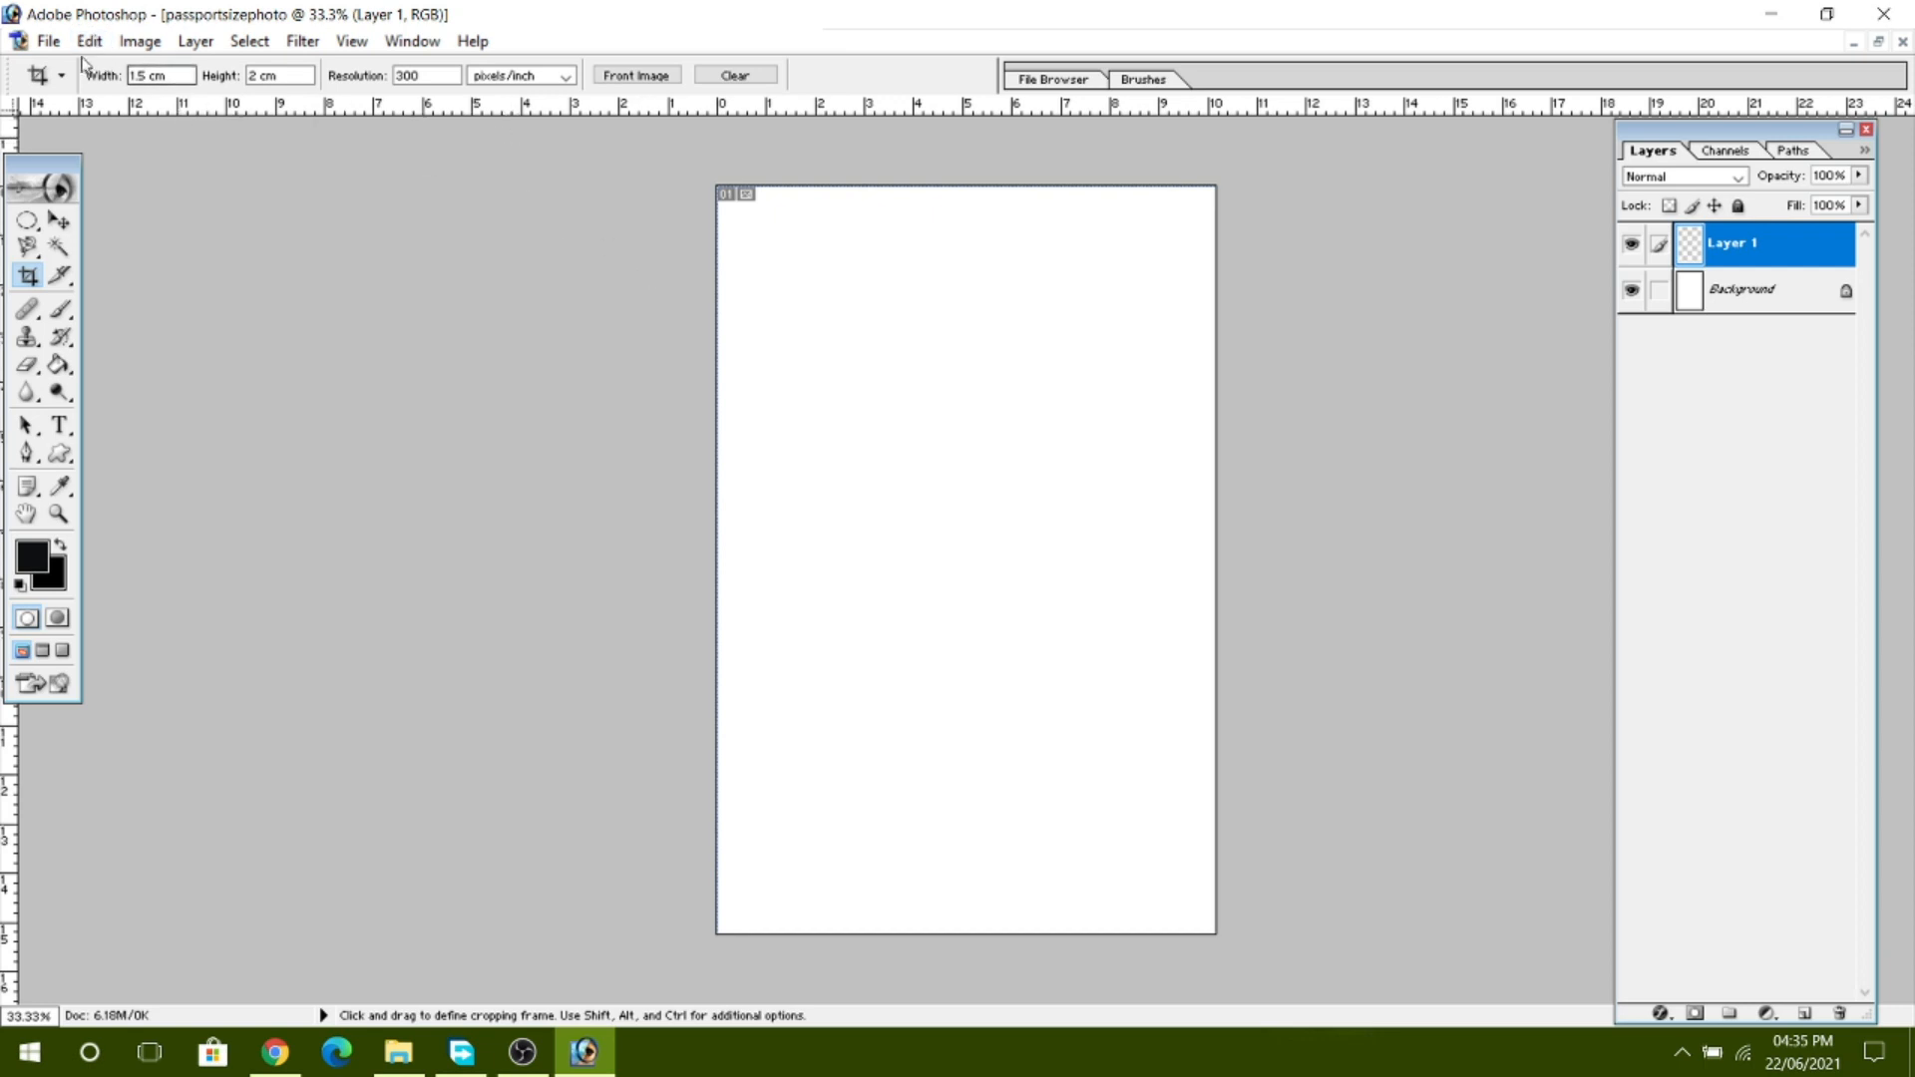
click(139, 47)
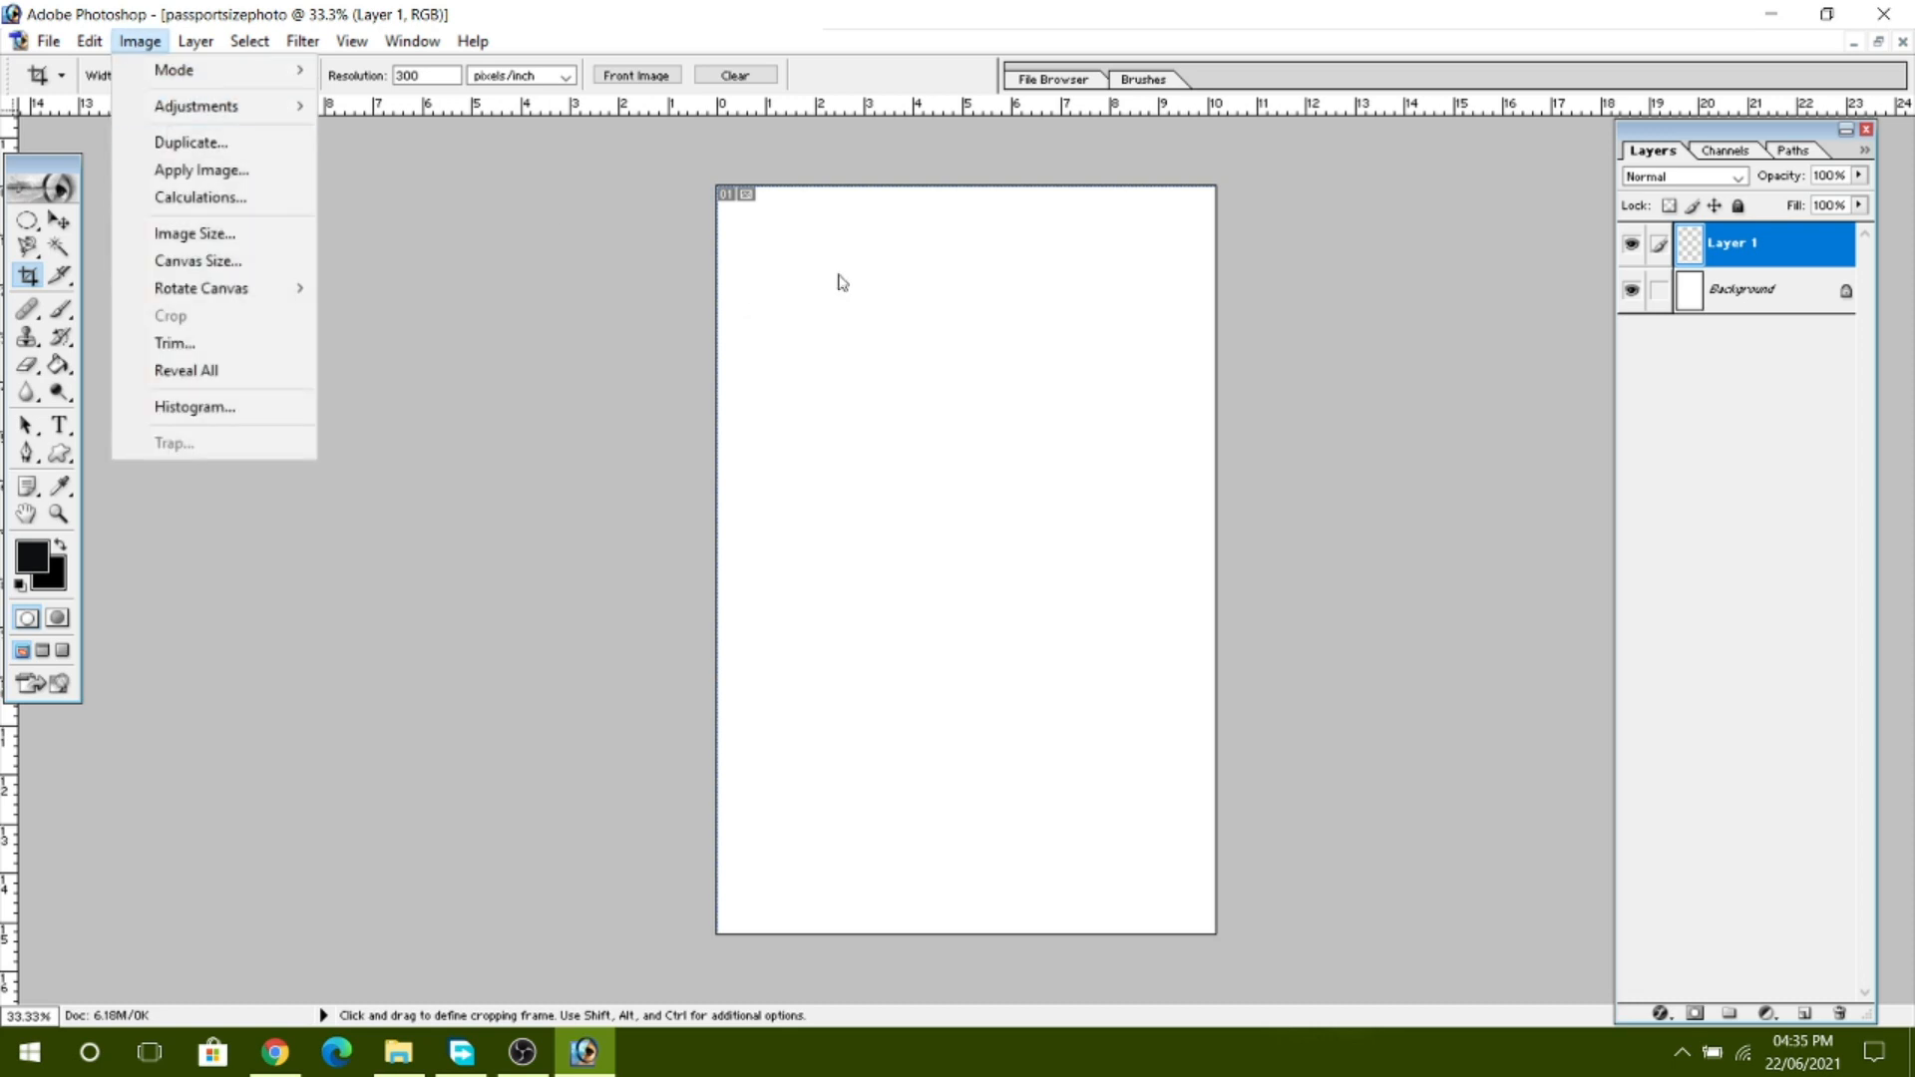
mouse_move(293, 301)
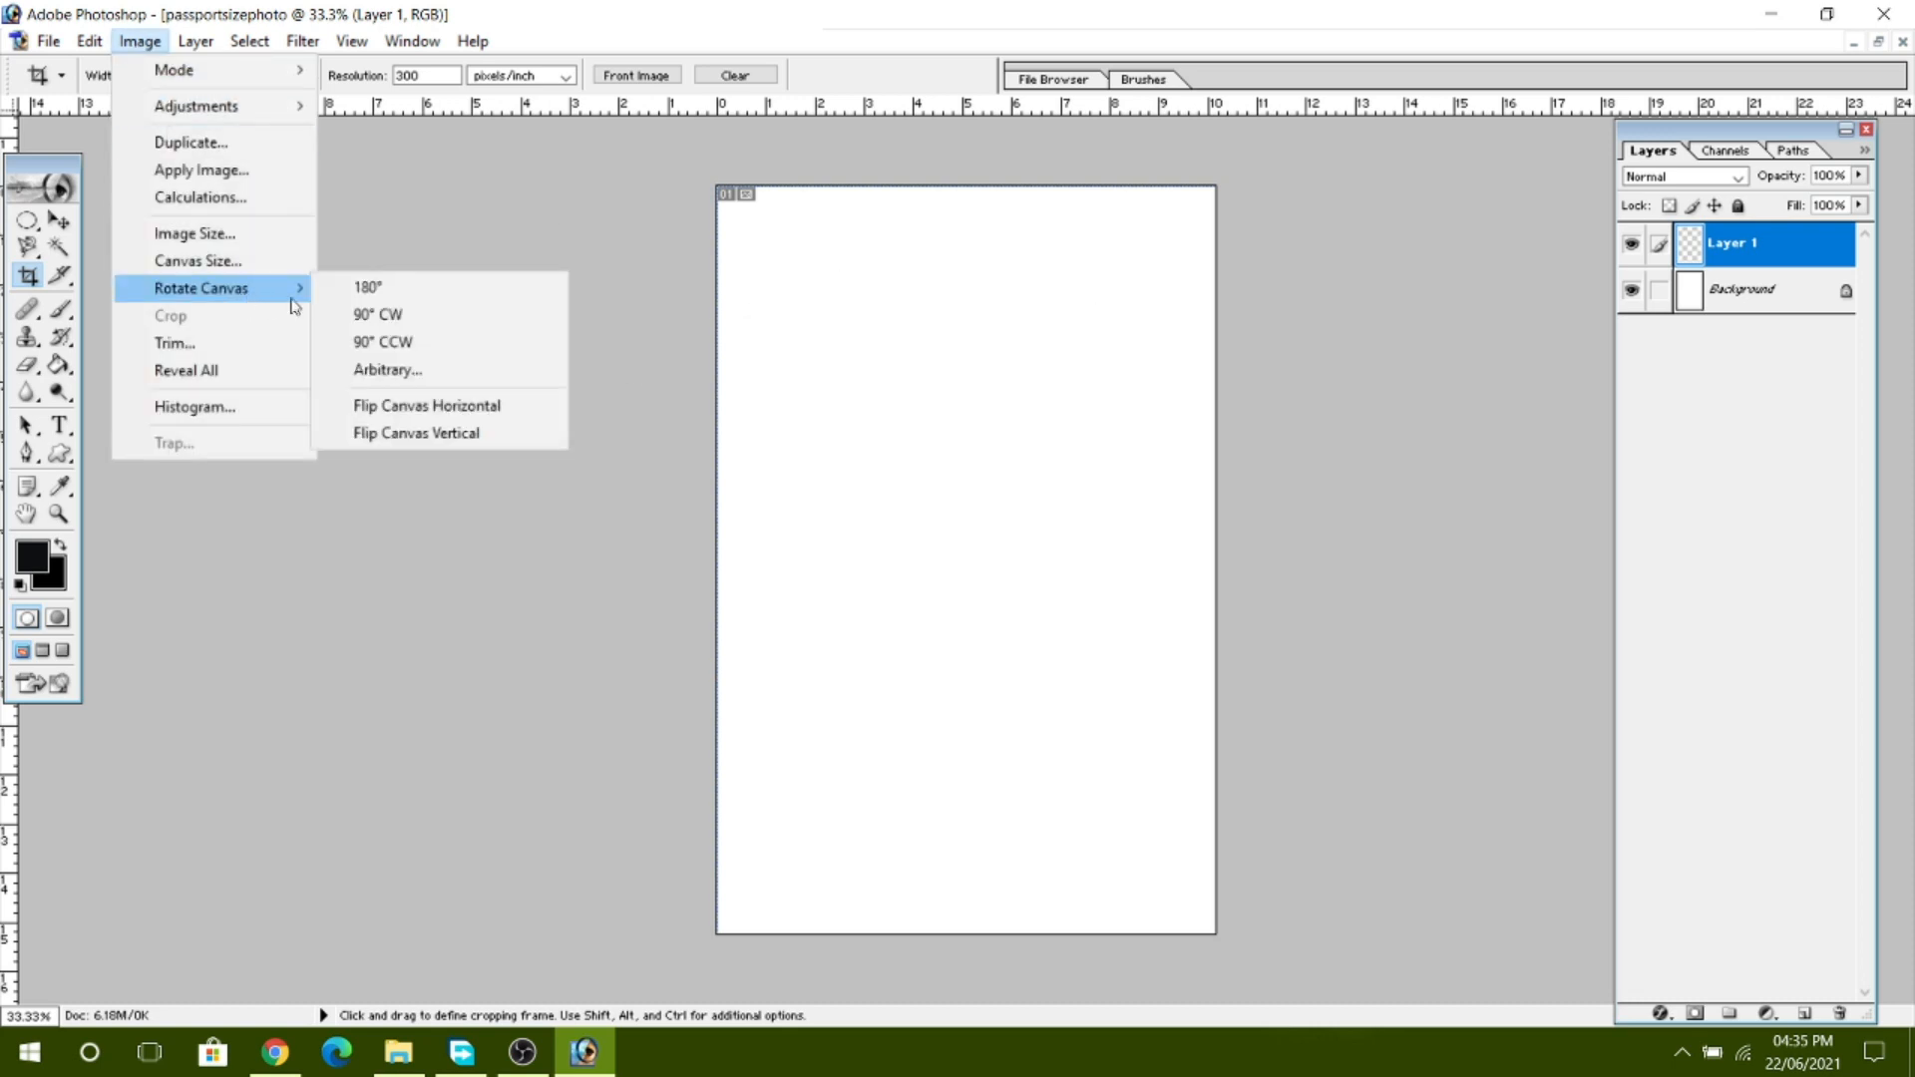
click(379, 315)
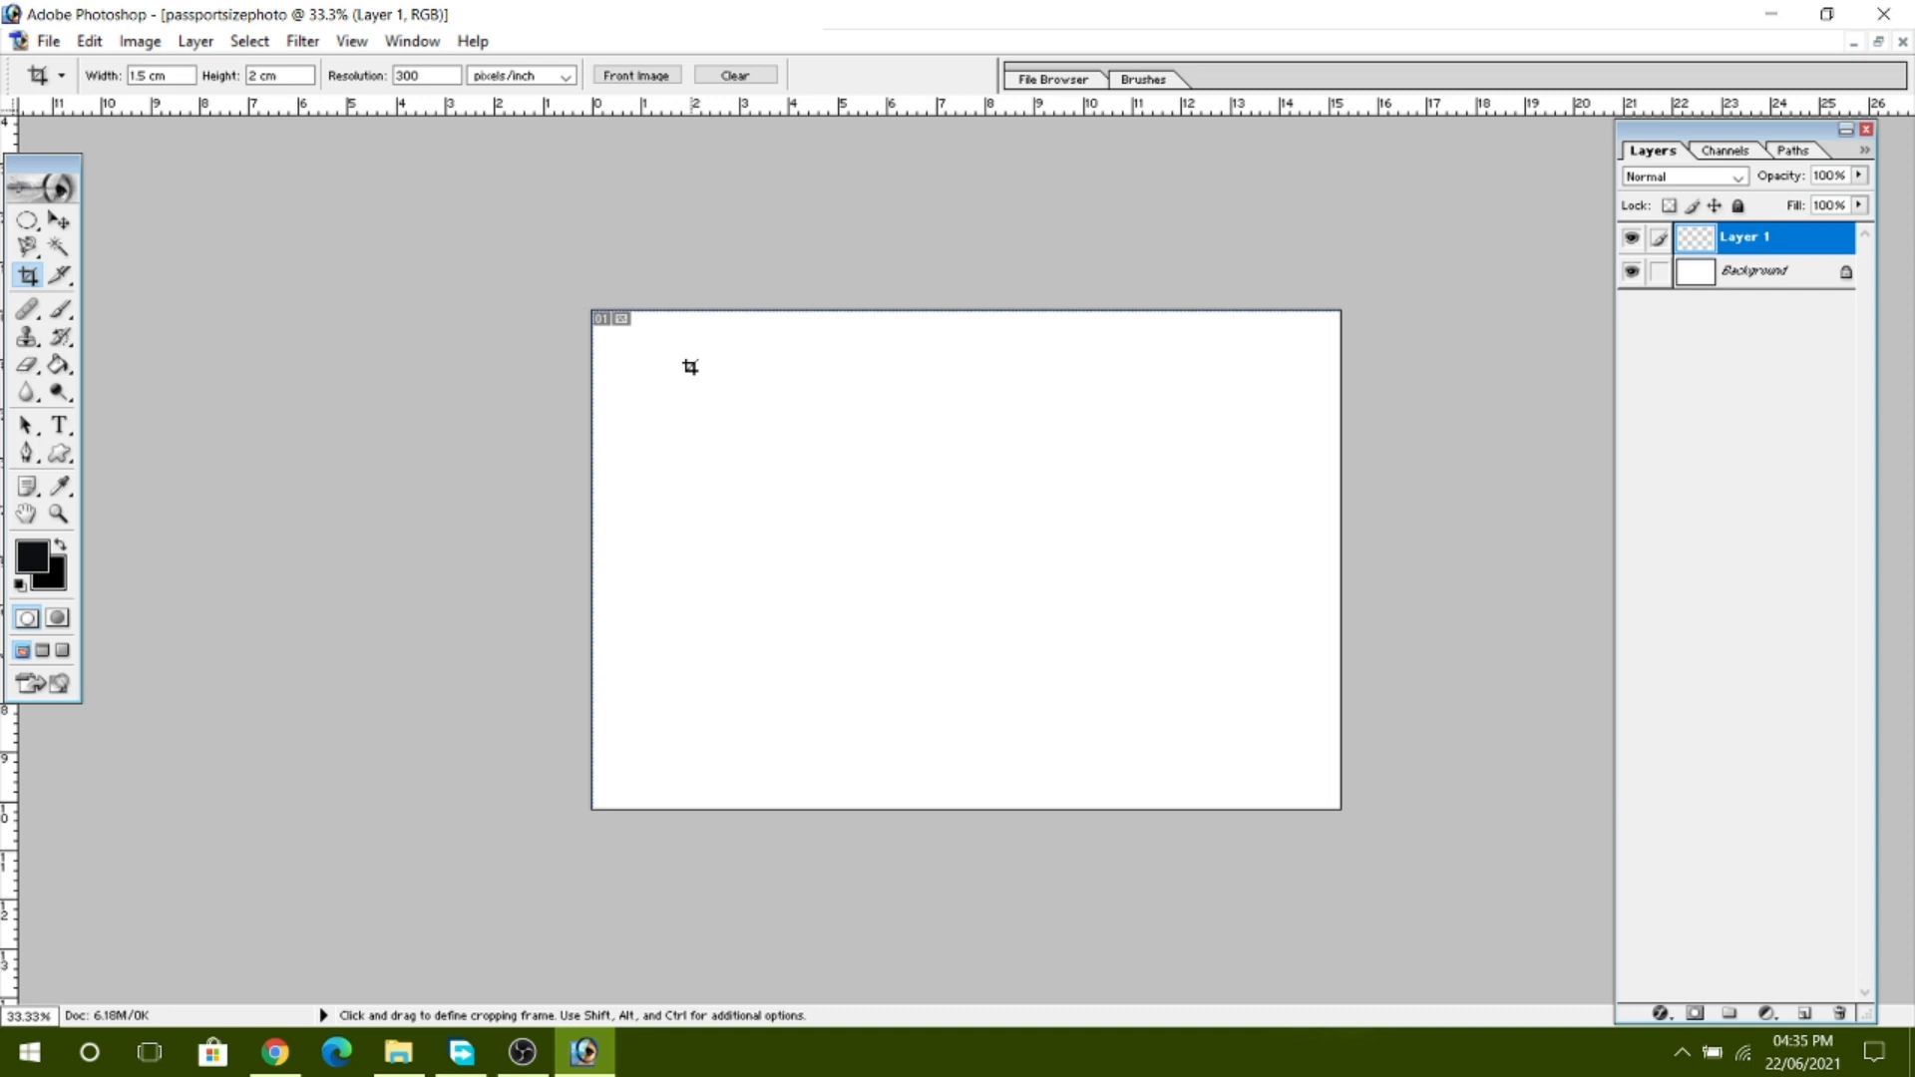
Step: Paste the cropped photo, scale it to about 174.6% width and 155.9% height, and place it near the canvas's upper-left corner
key(ctrl+v)
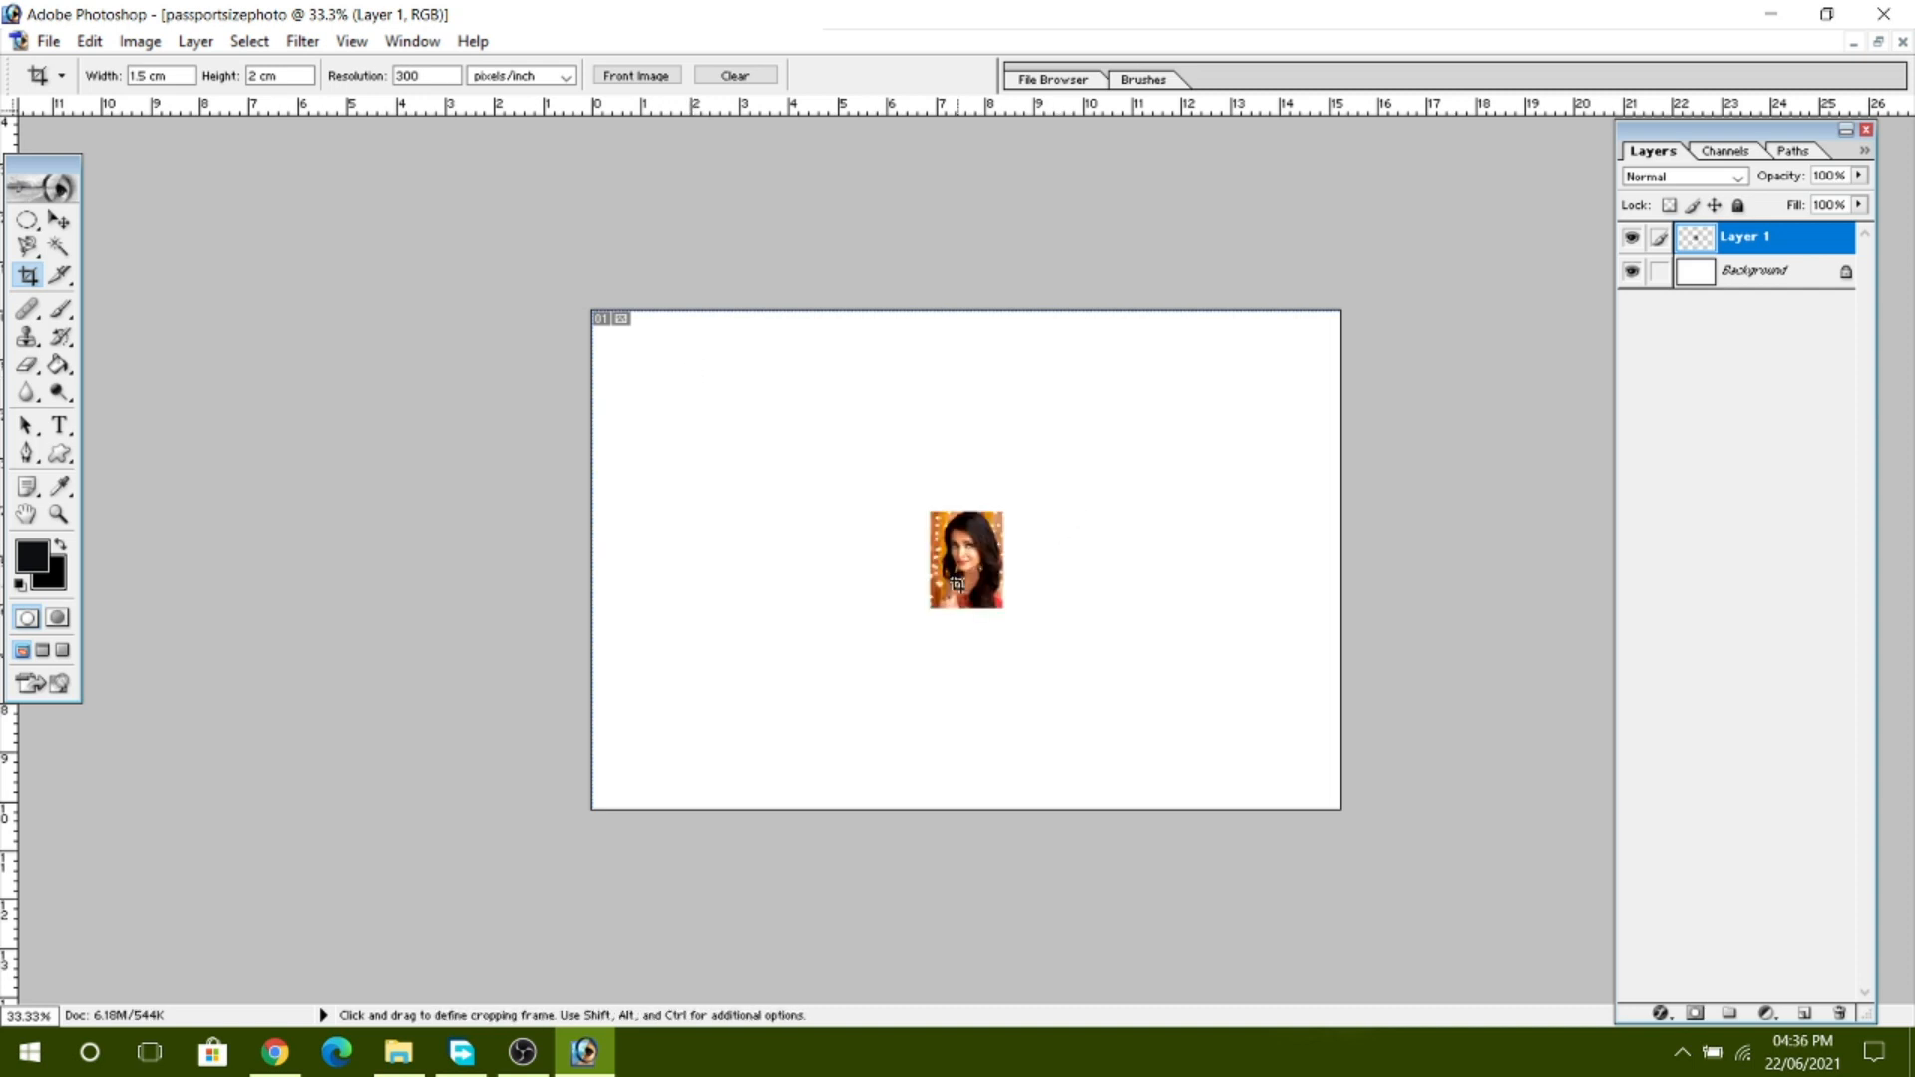
click(59, 221)
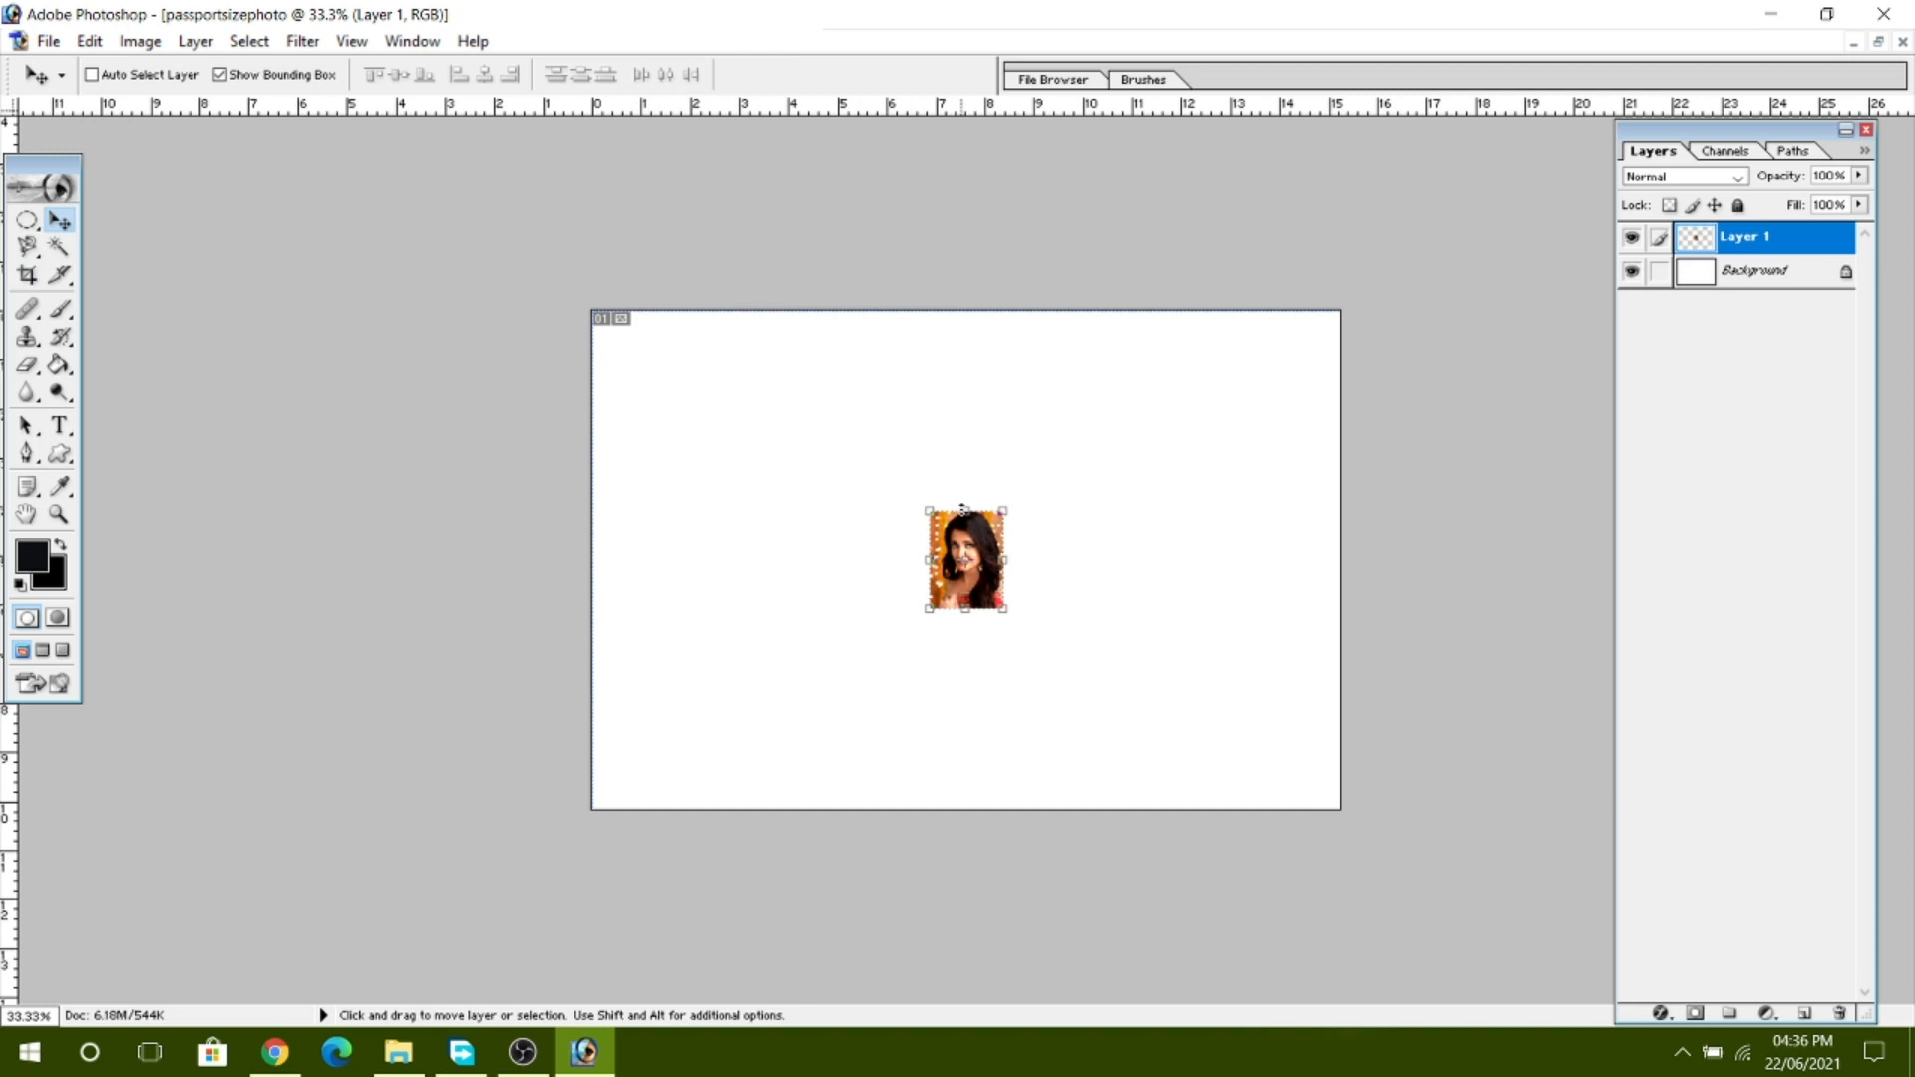
drag(963, 509, 964, 478)
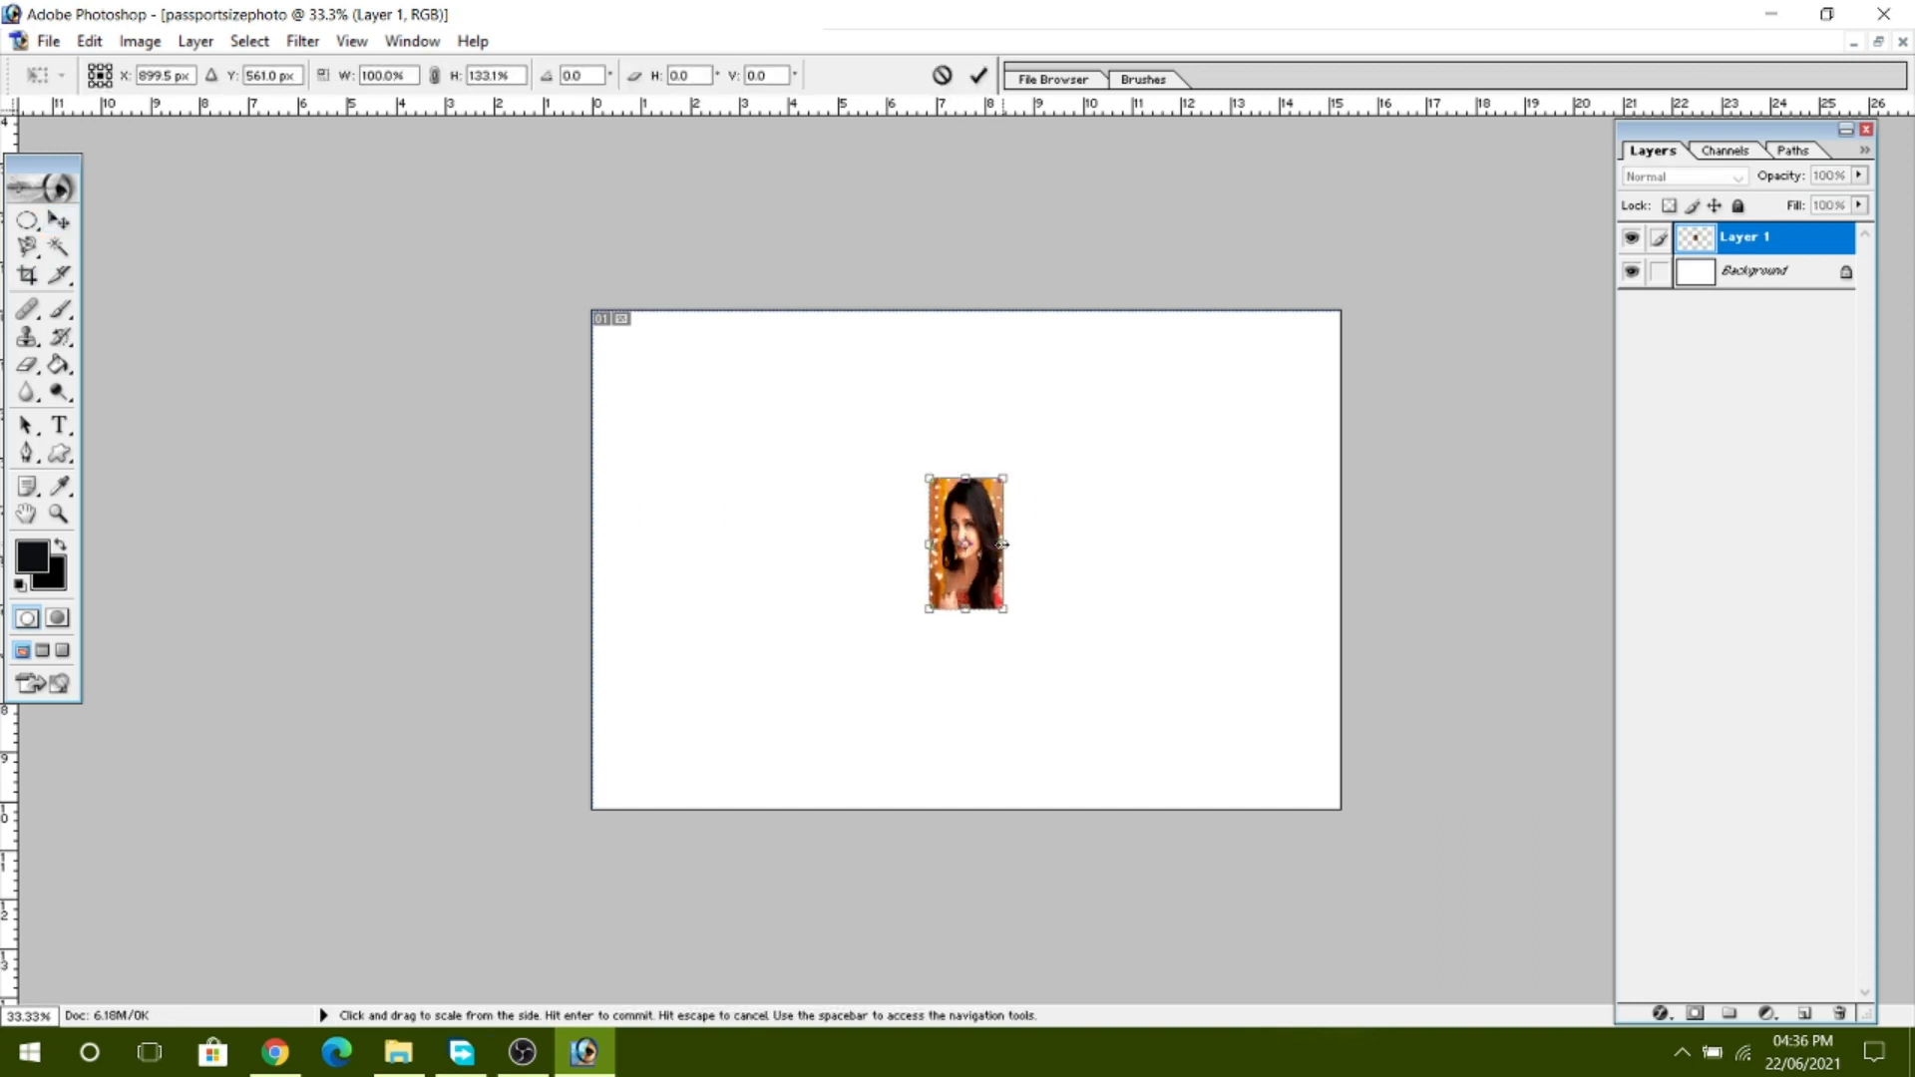
drag(1002, 545, 1057, 547)
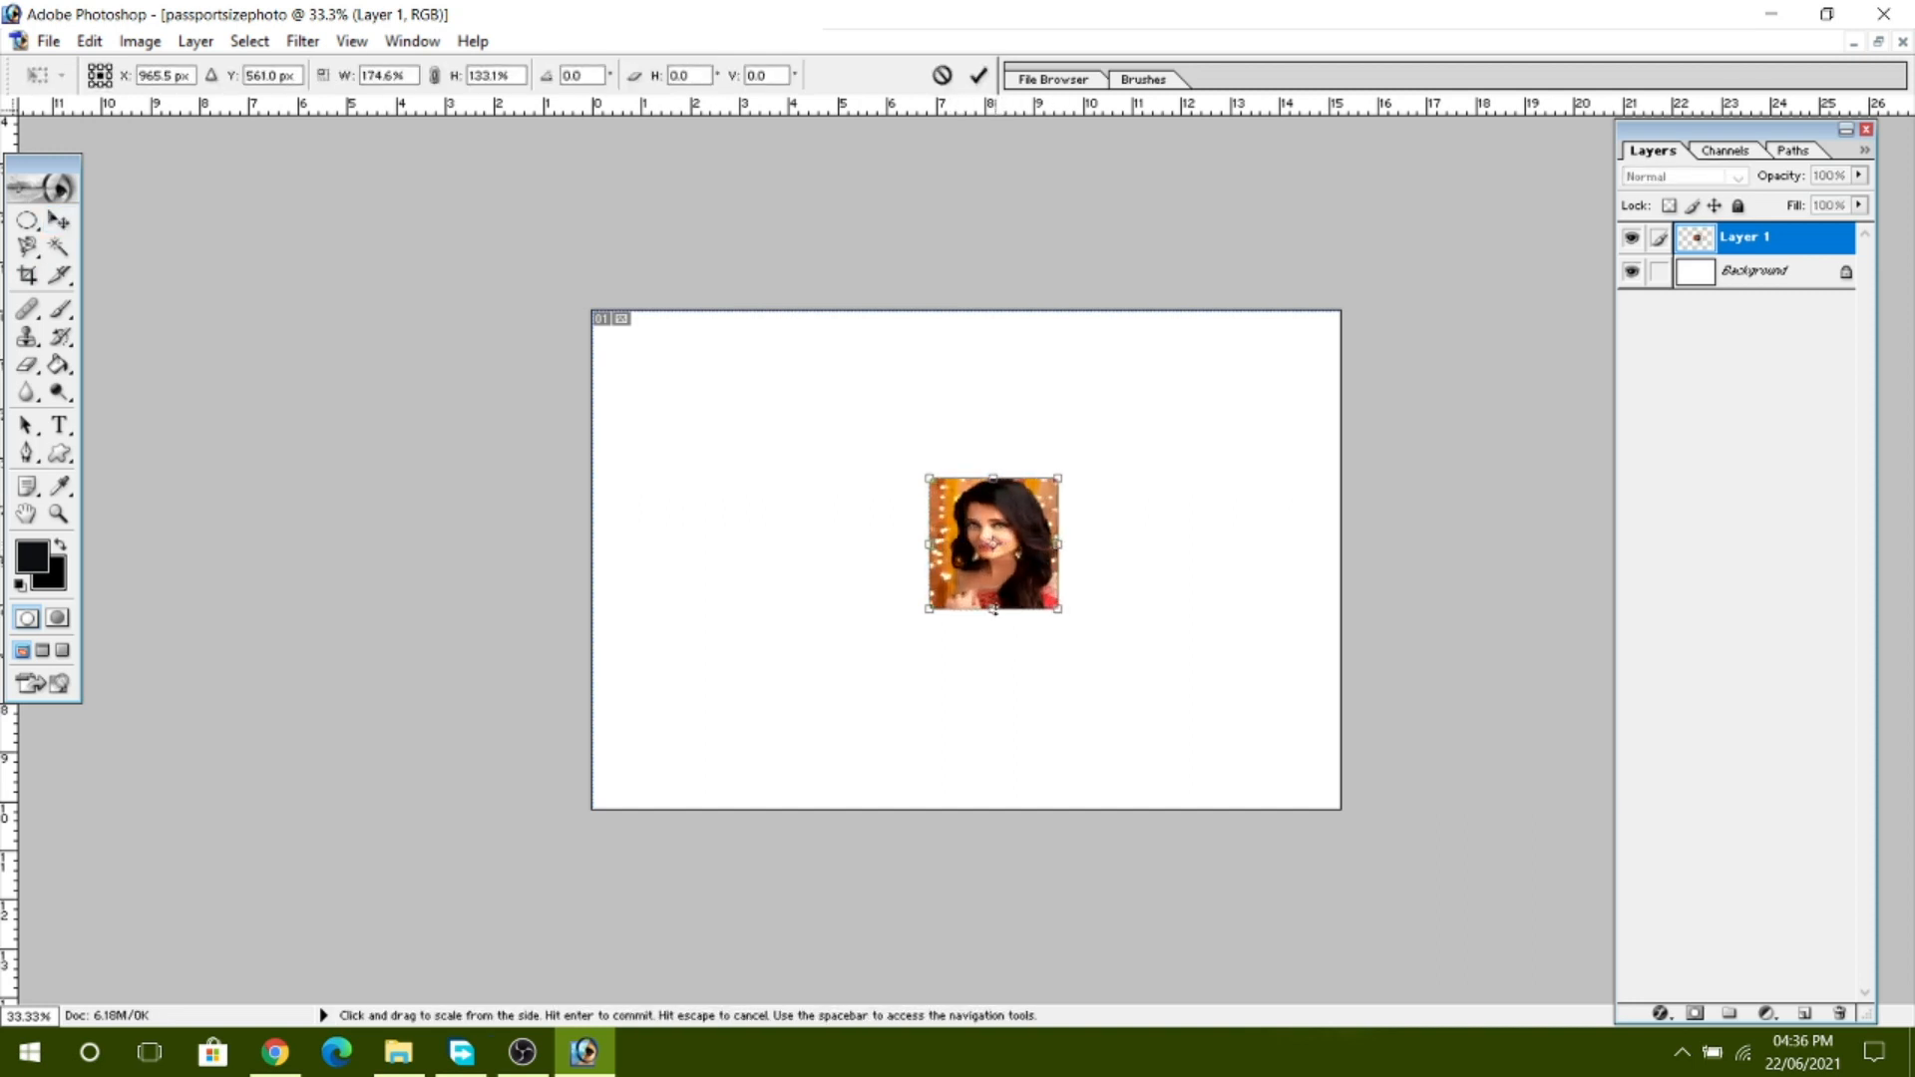
drag(992, 610, 677, 442)
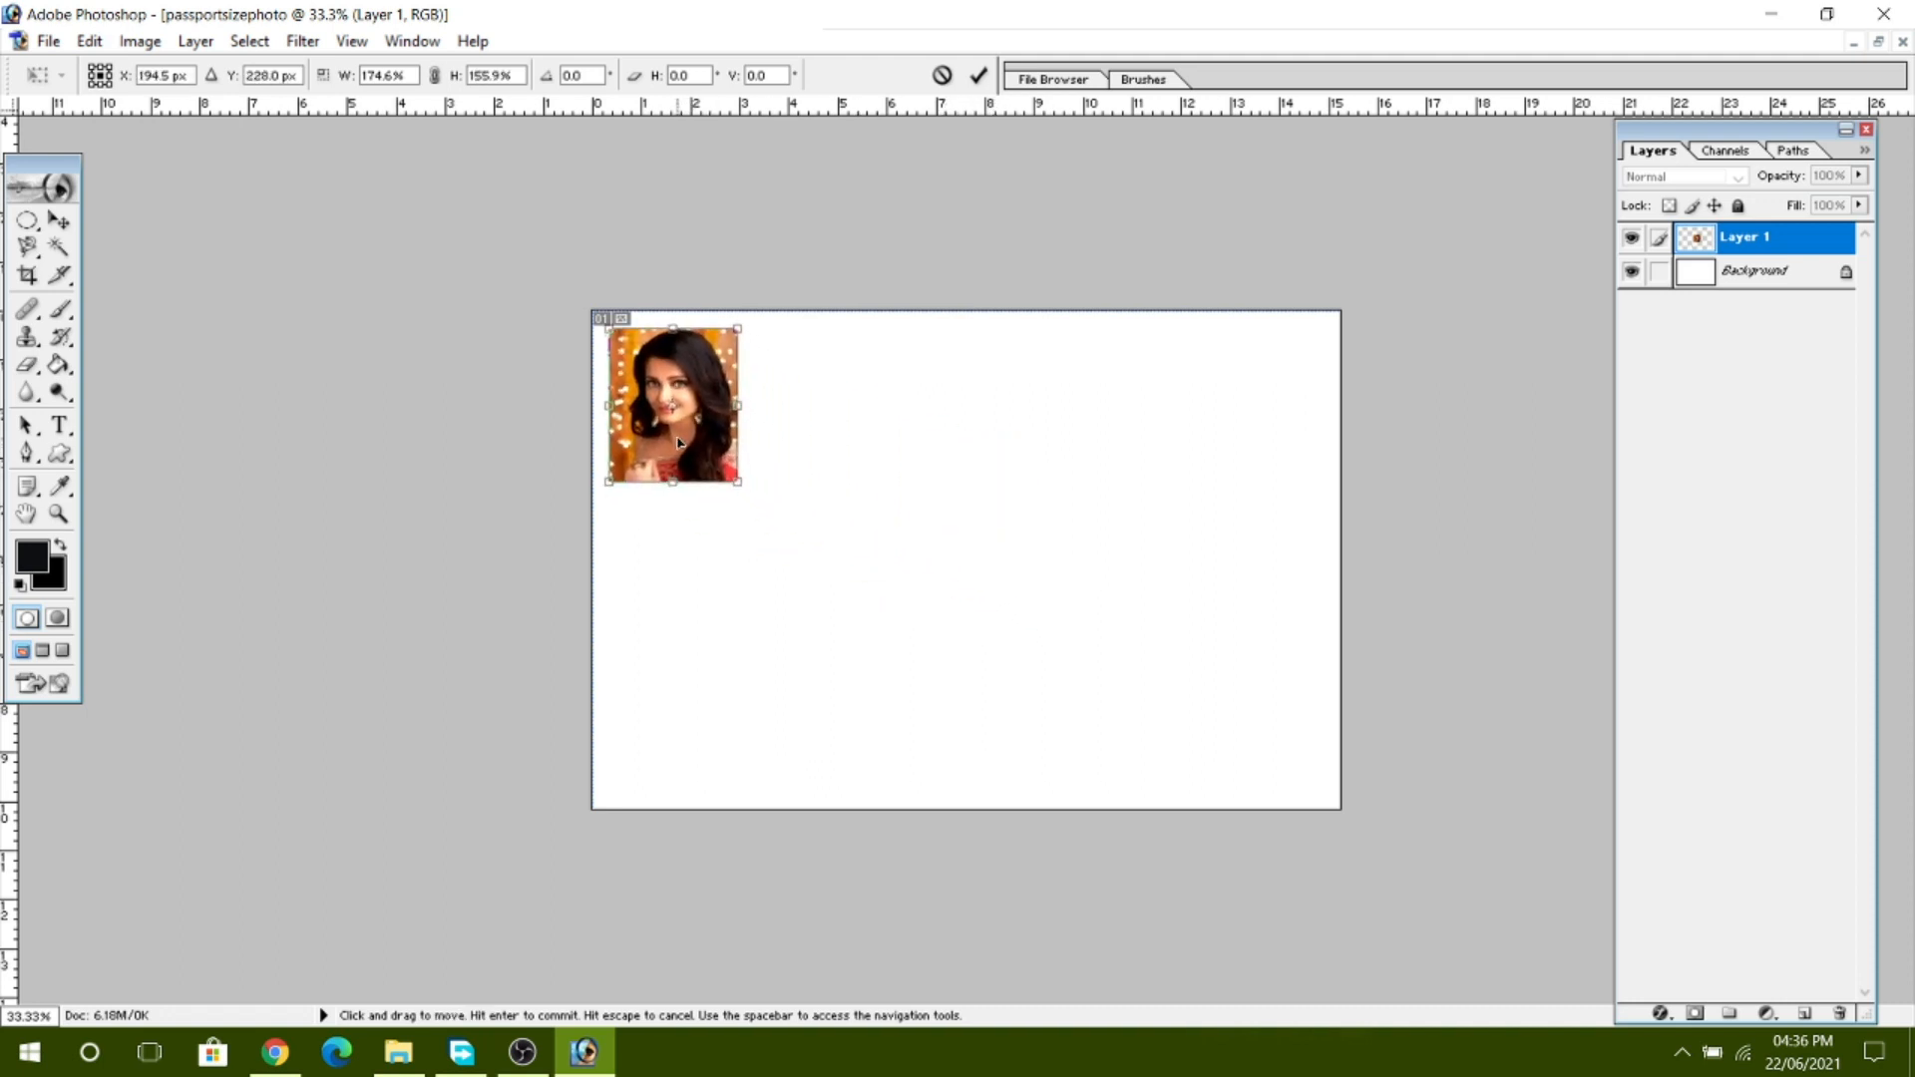
click(89, 41)
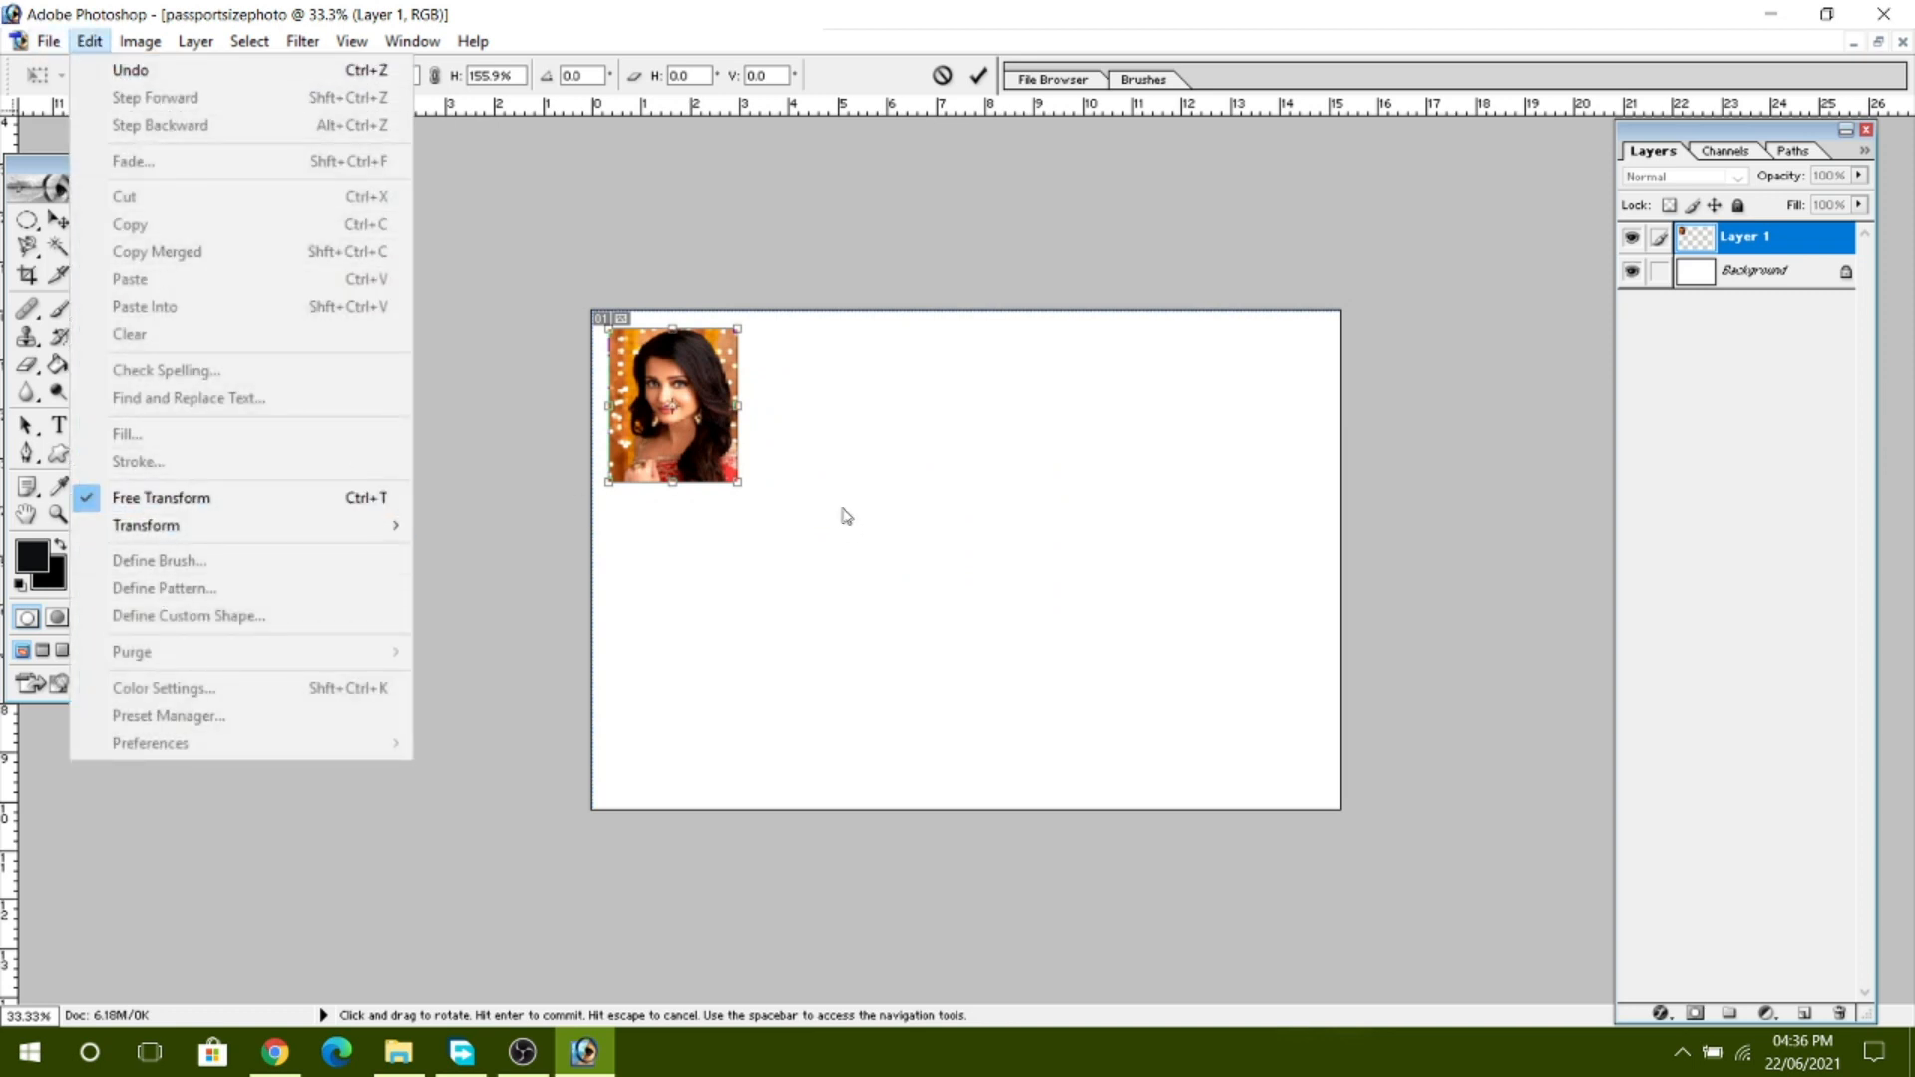
click(704, 430)
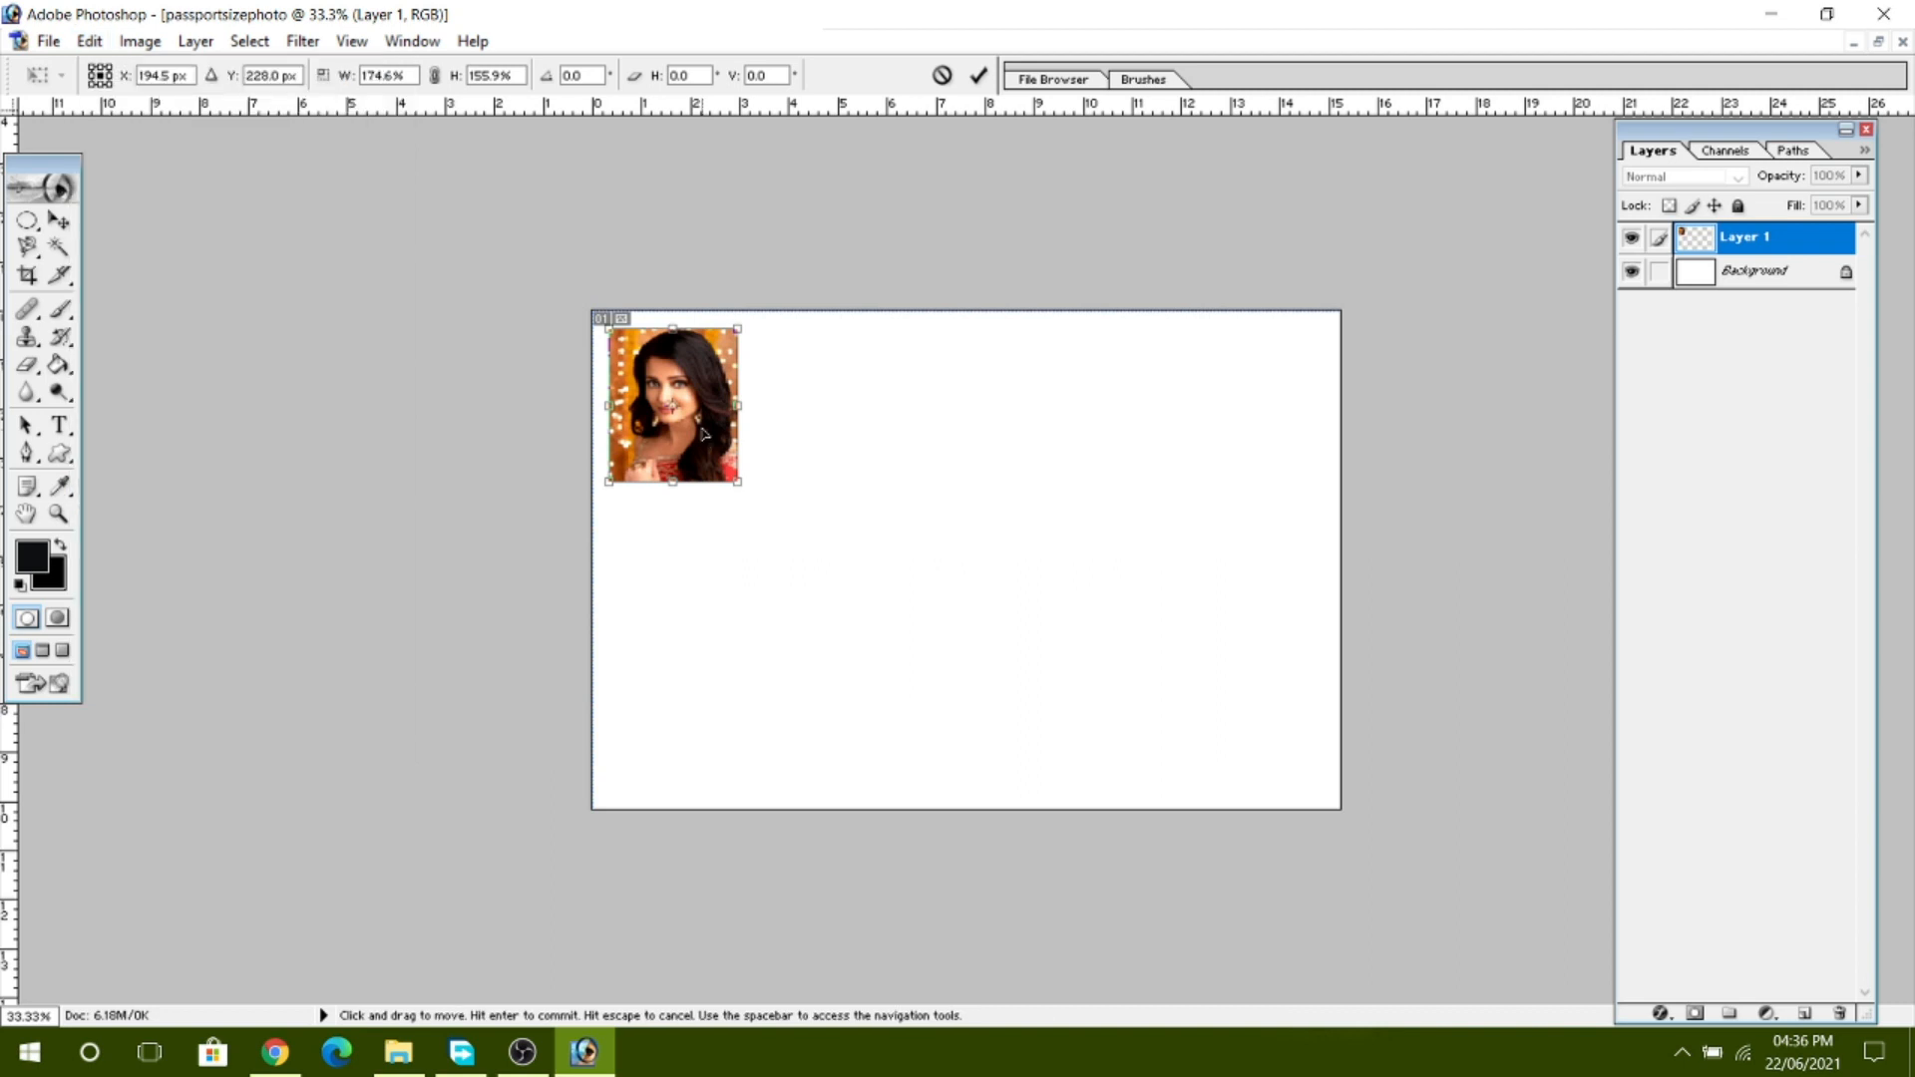
key(Return)
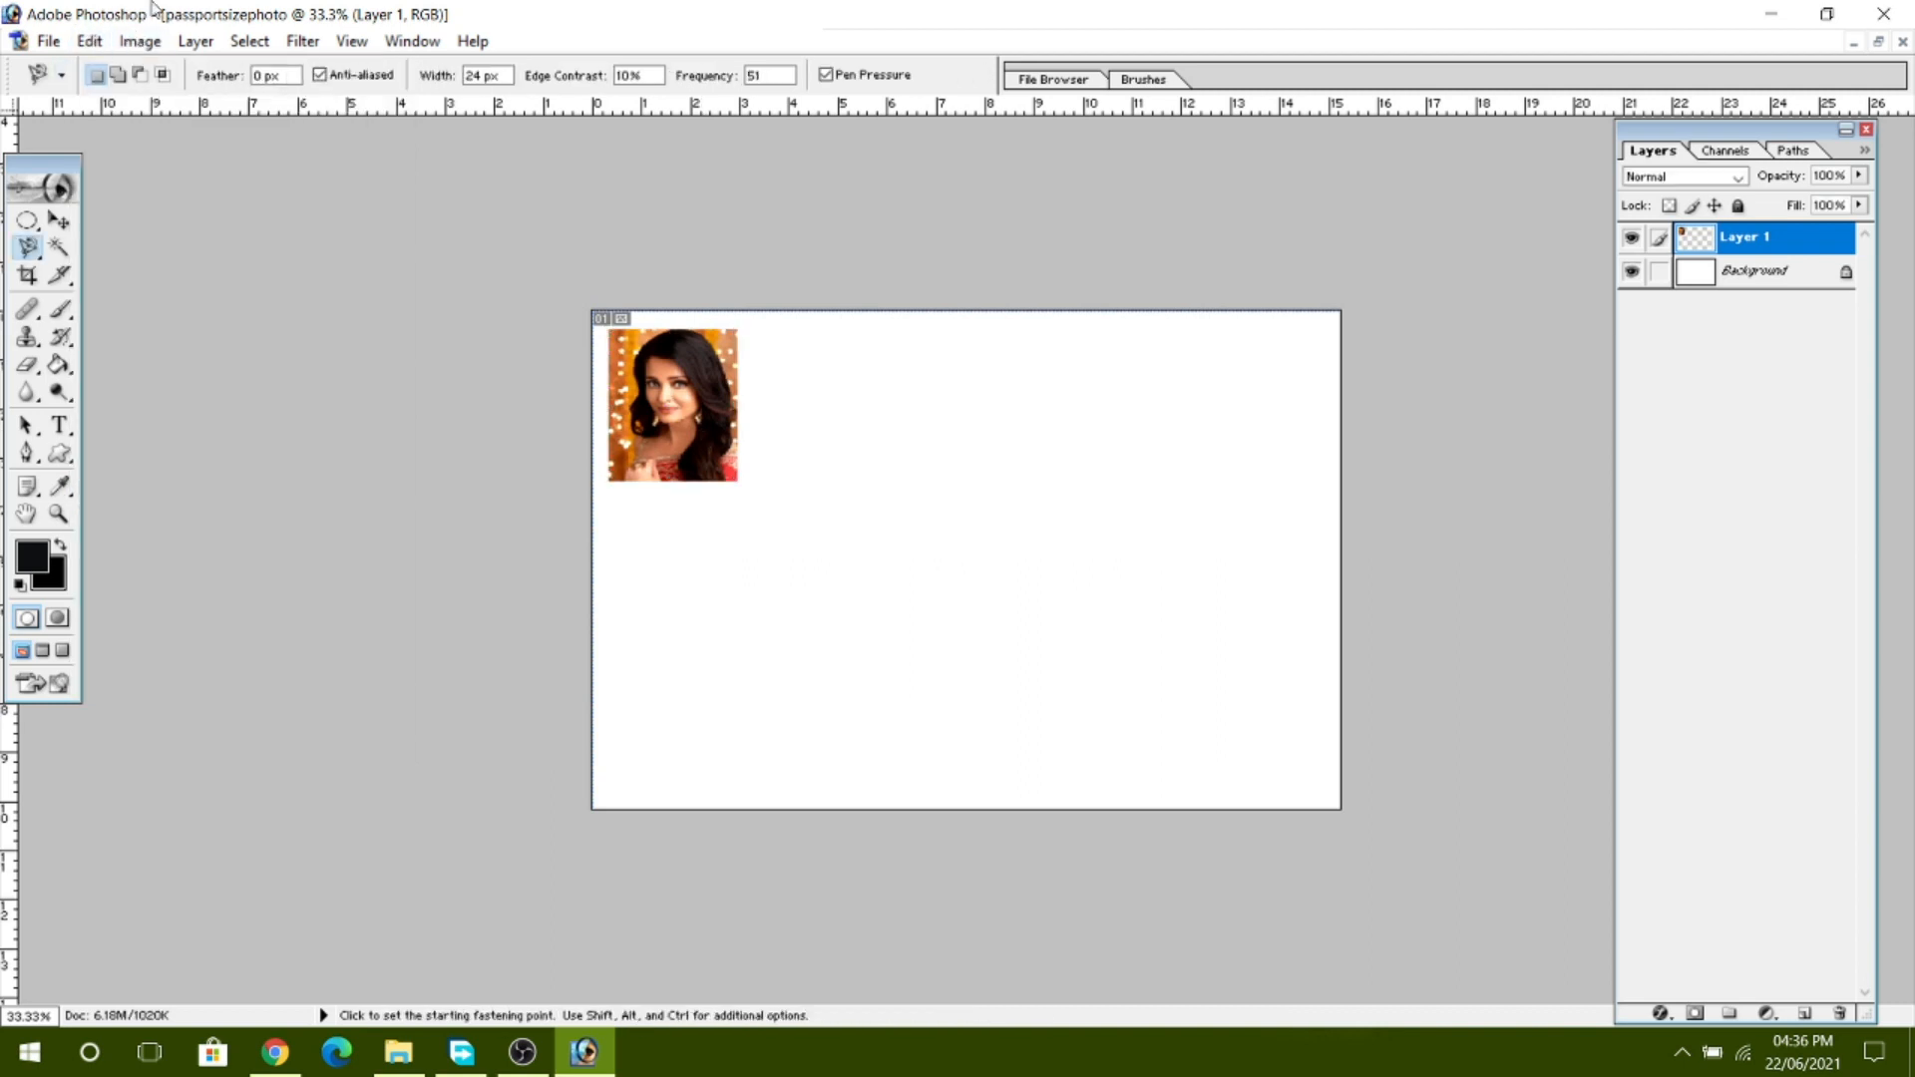
Step: Add a 2 px black centered stroke around the photo at 100% opacity
click(89, 41)
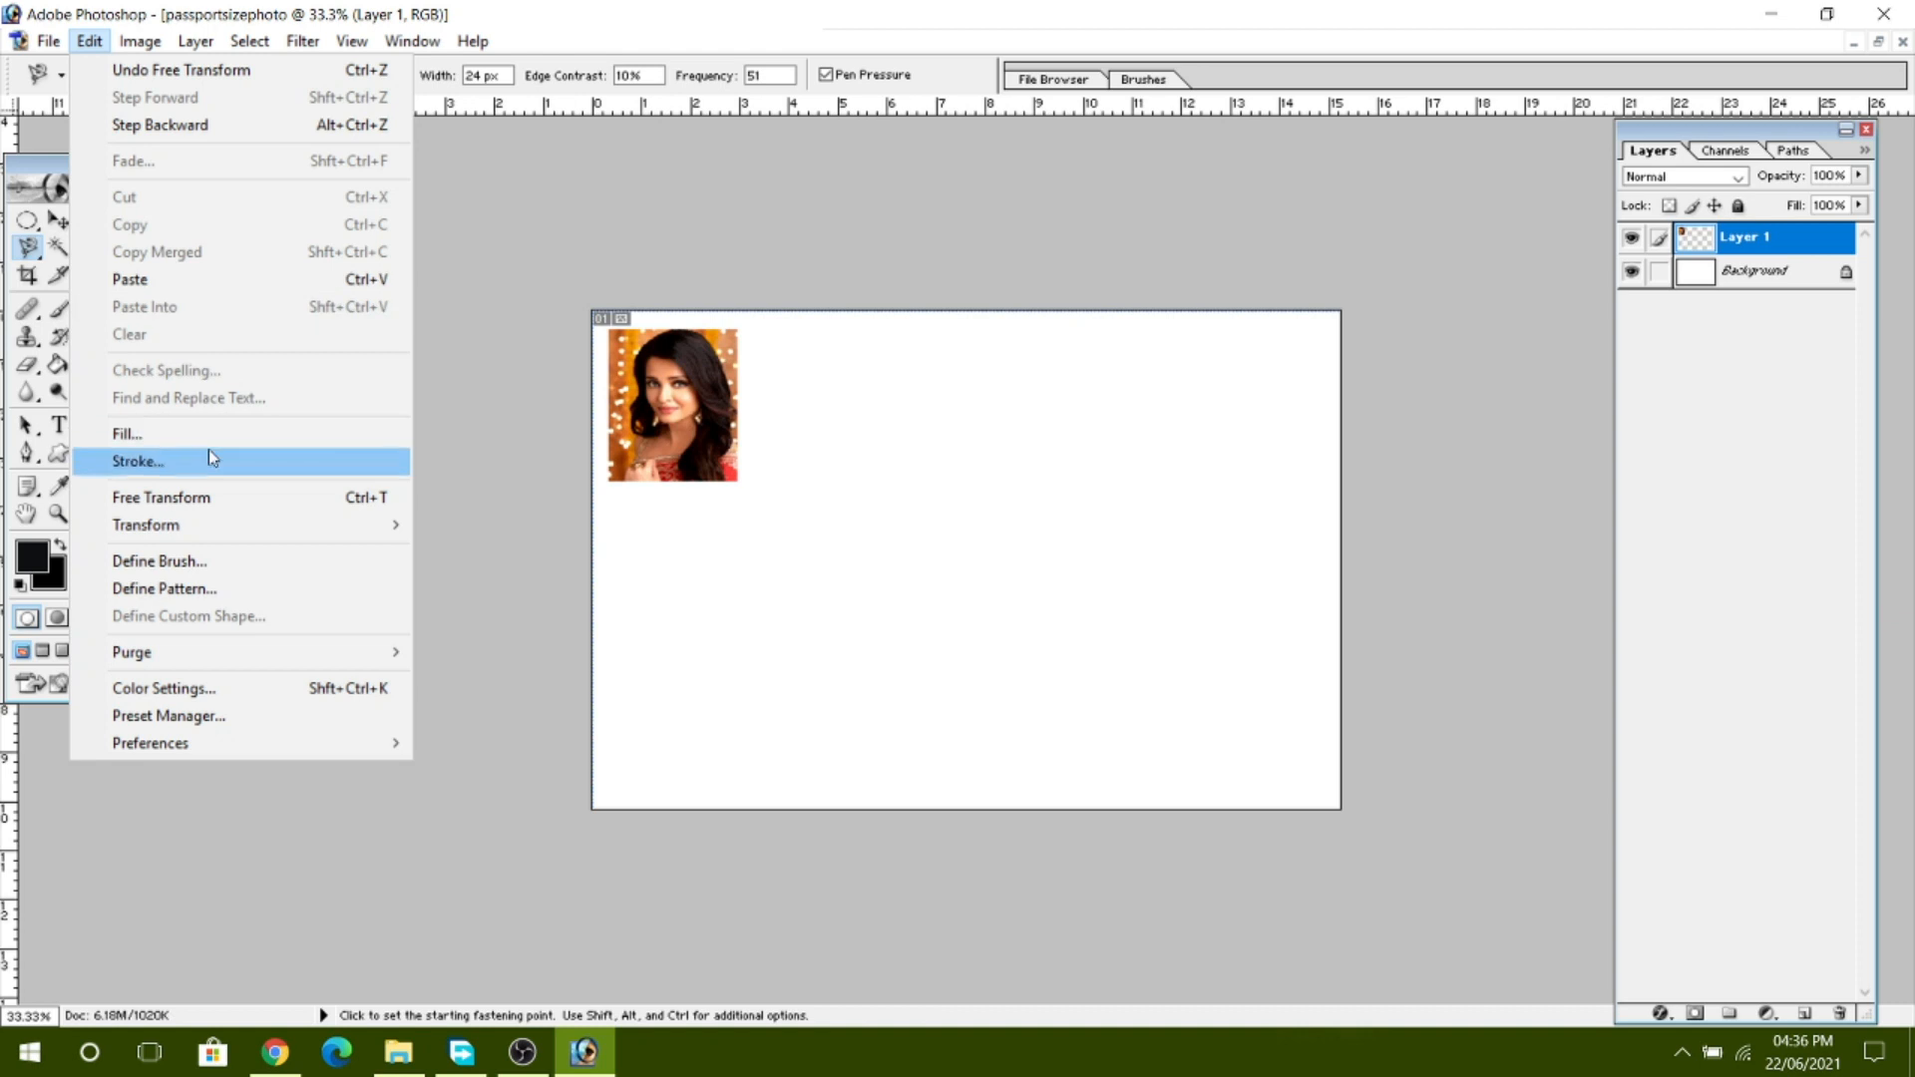
click(140, 462)
click(505, 381)
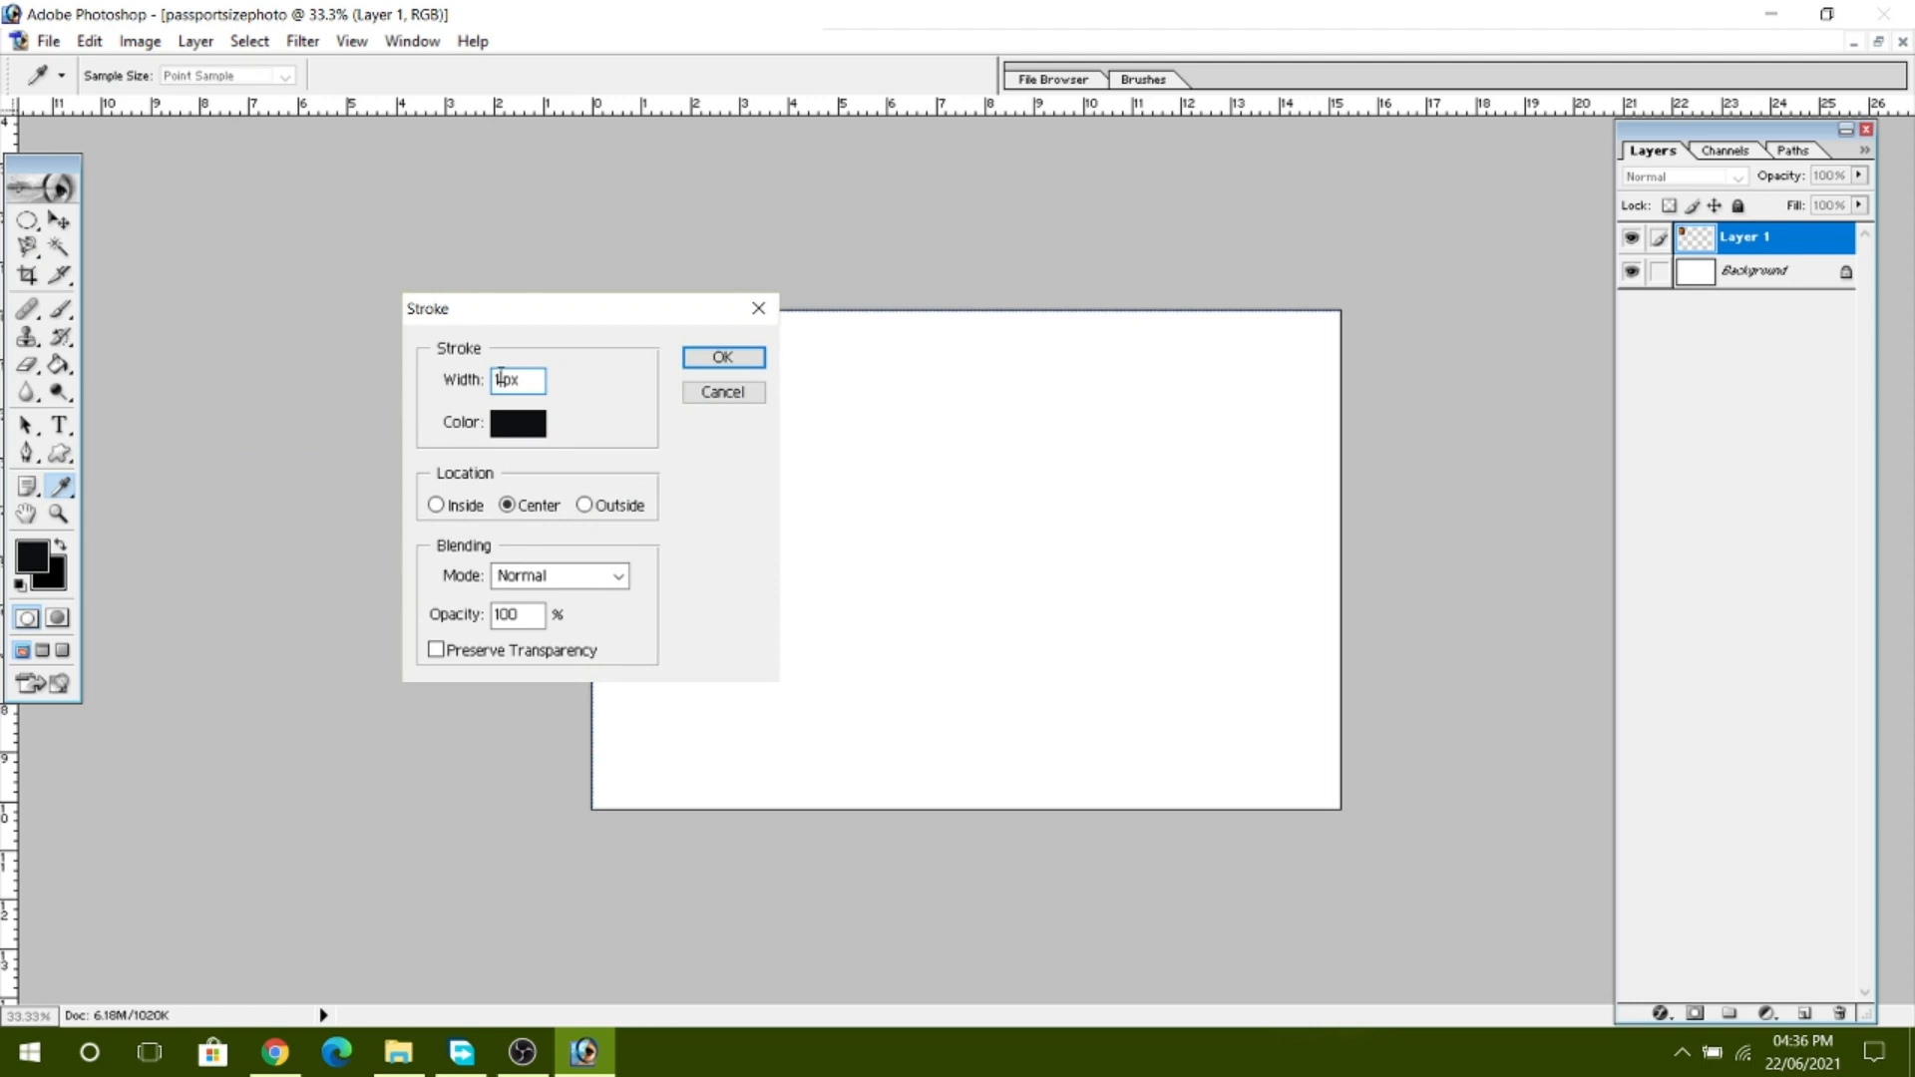
text(2)
click(740, 363)
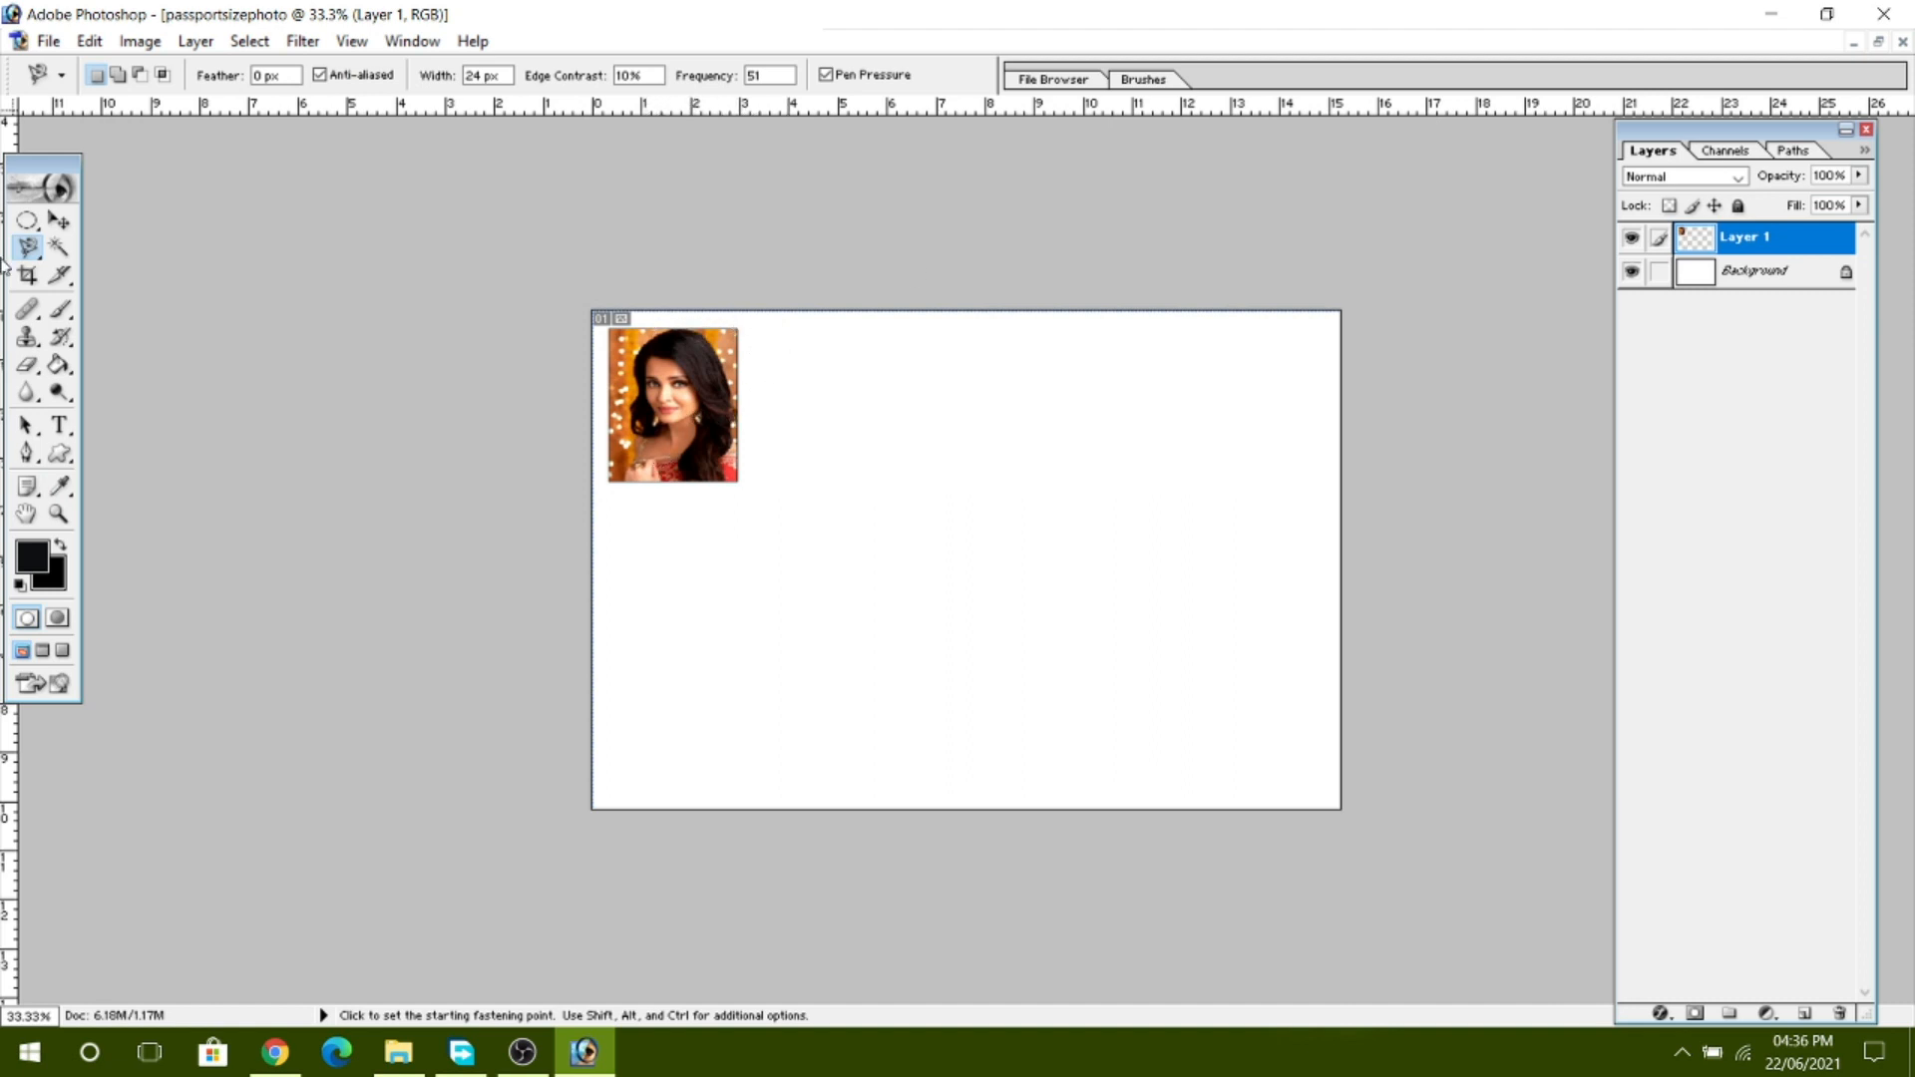
Step: Move the photo flush into the canvas's upper-left corner and place a duplicate just to its right
click(60, 221)
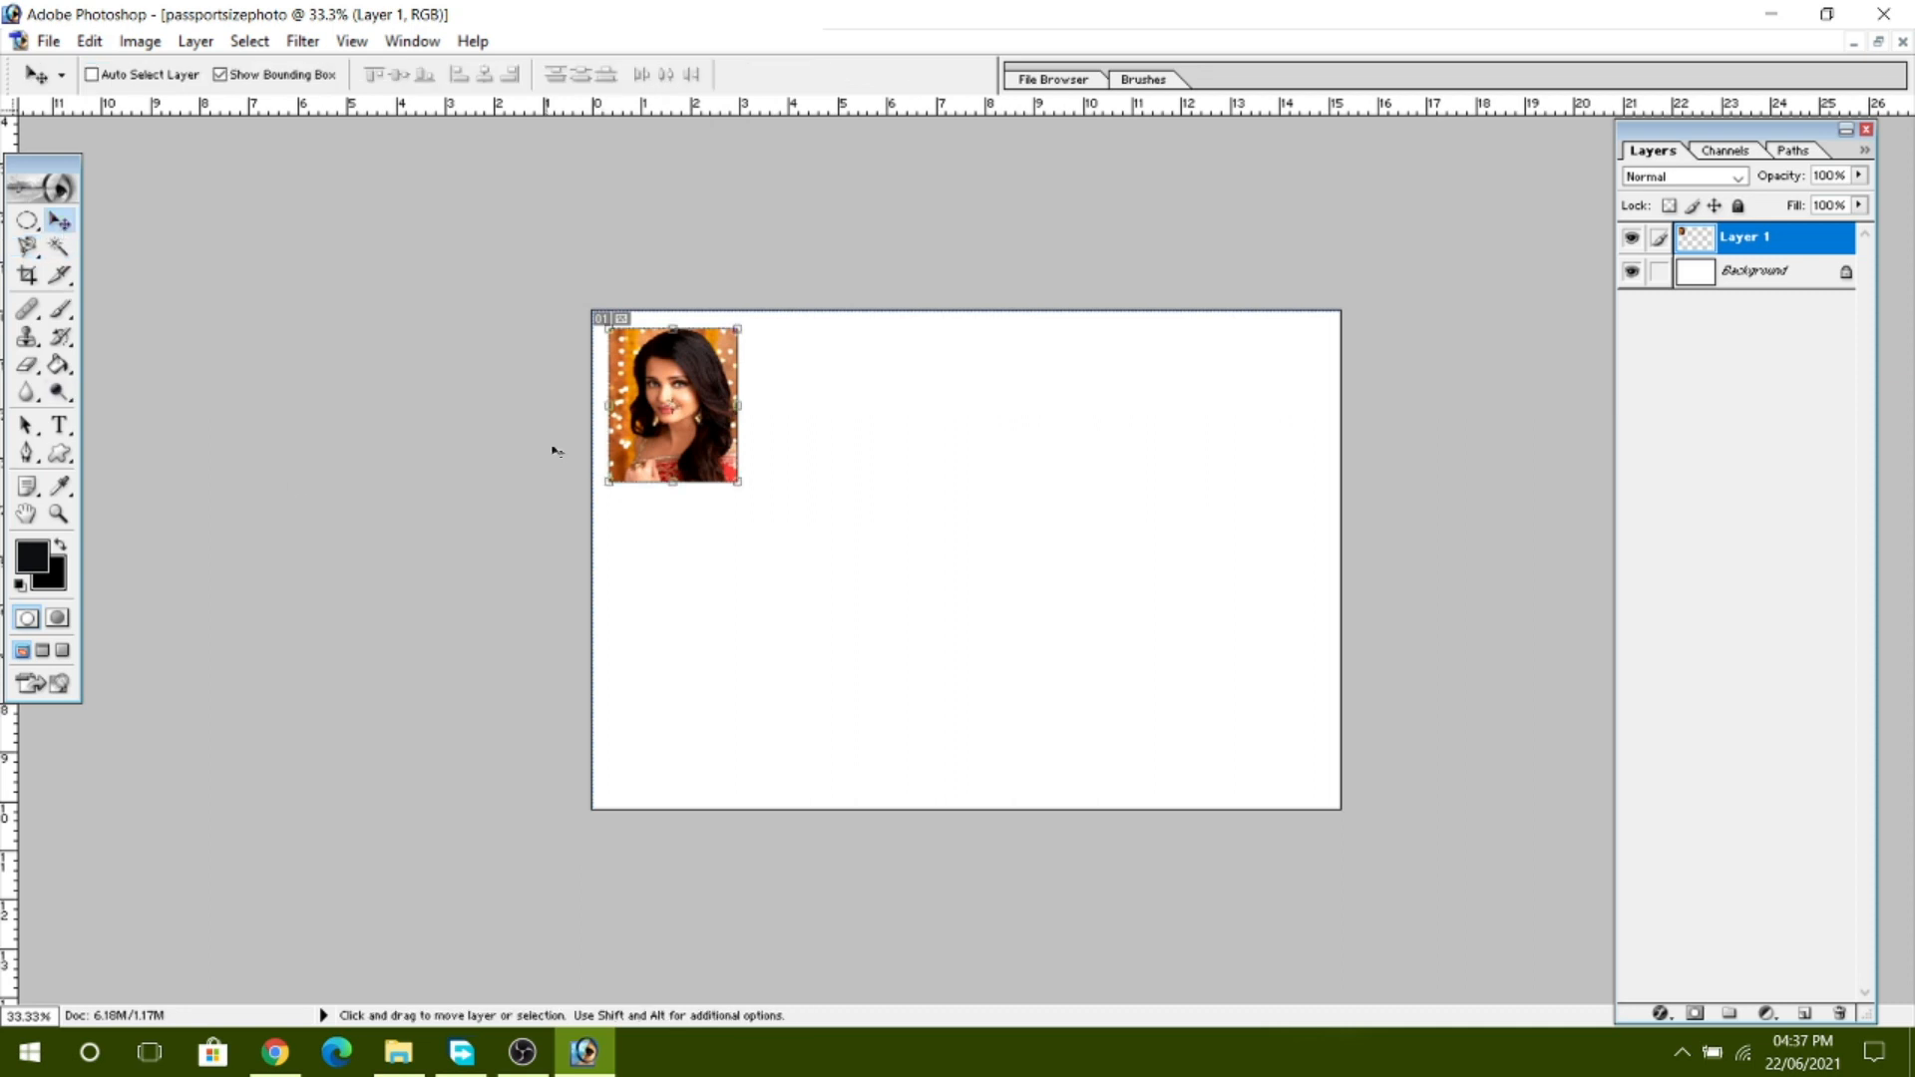
drag(691, 426, 676, 410)
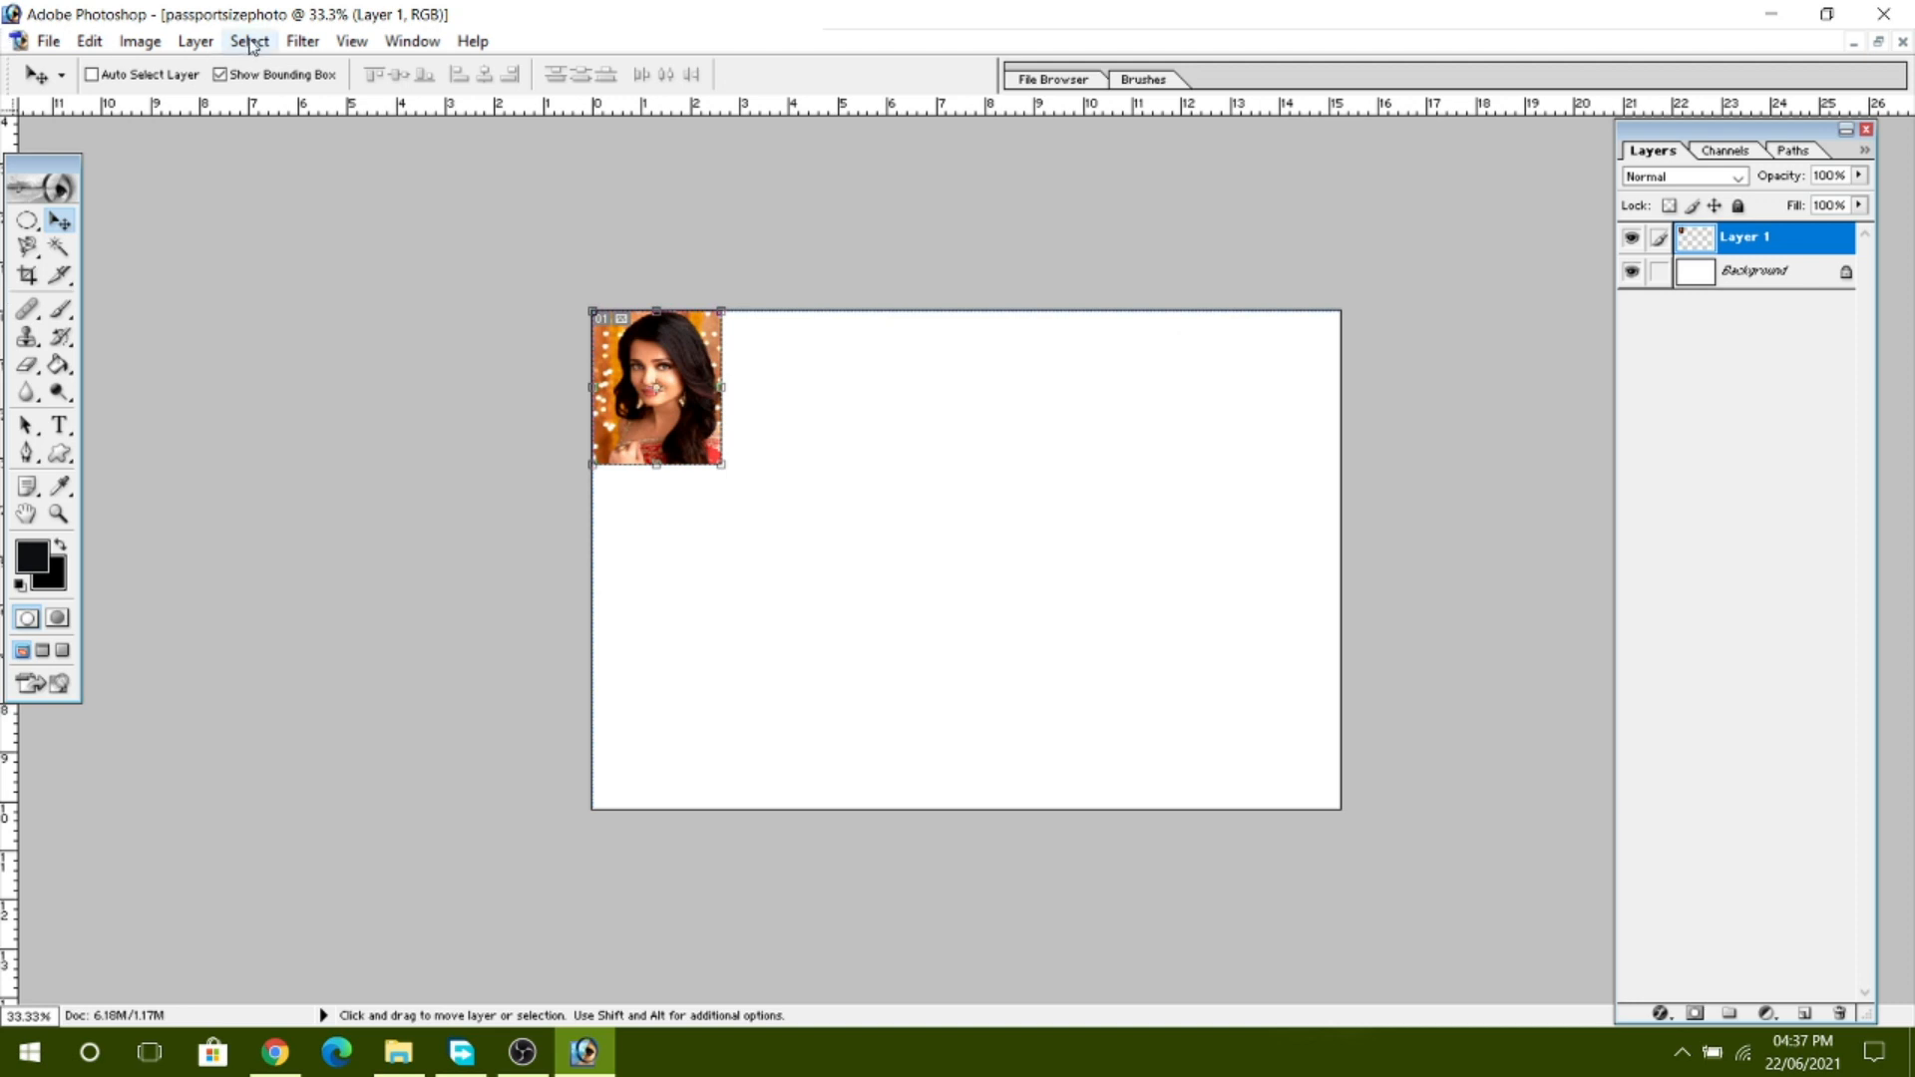
click(195, 41)
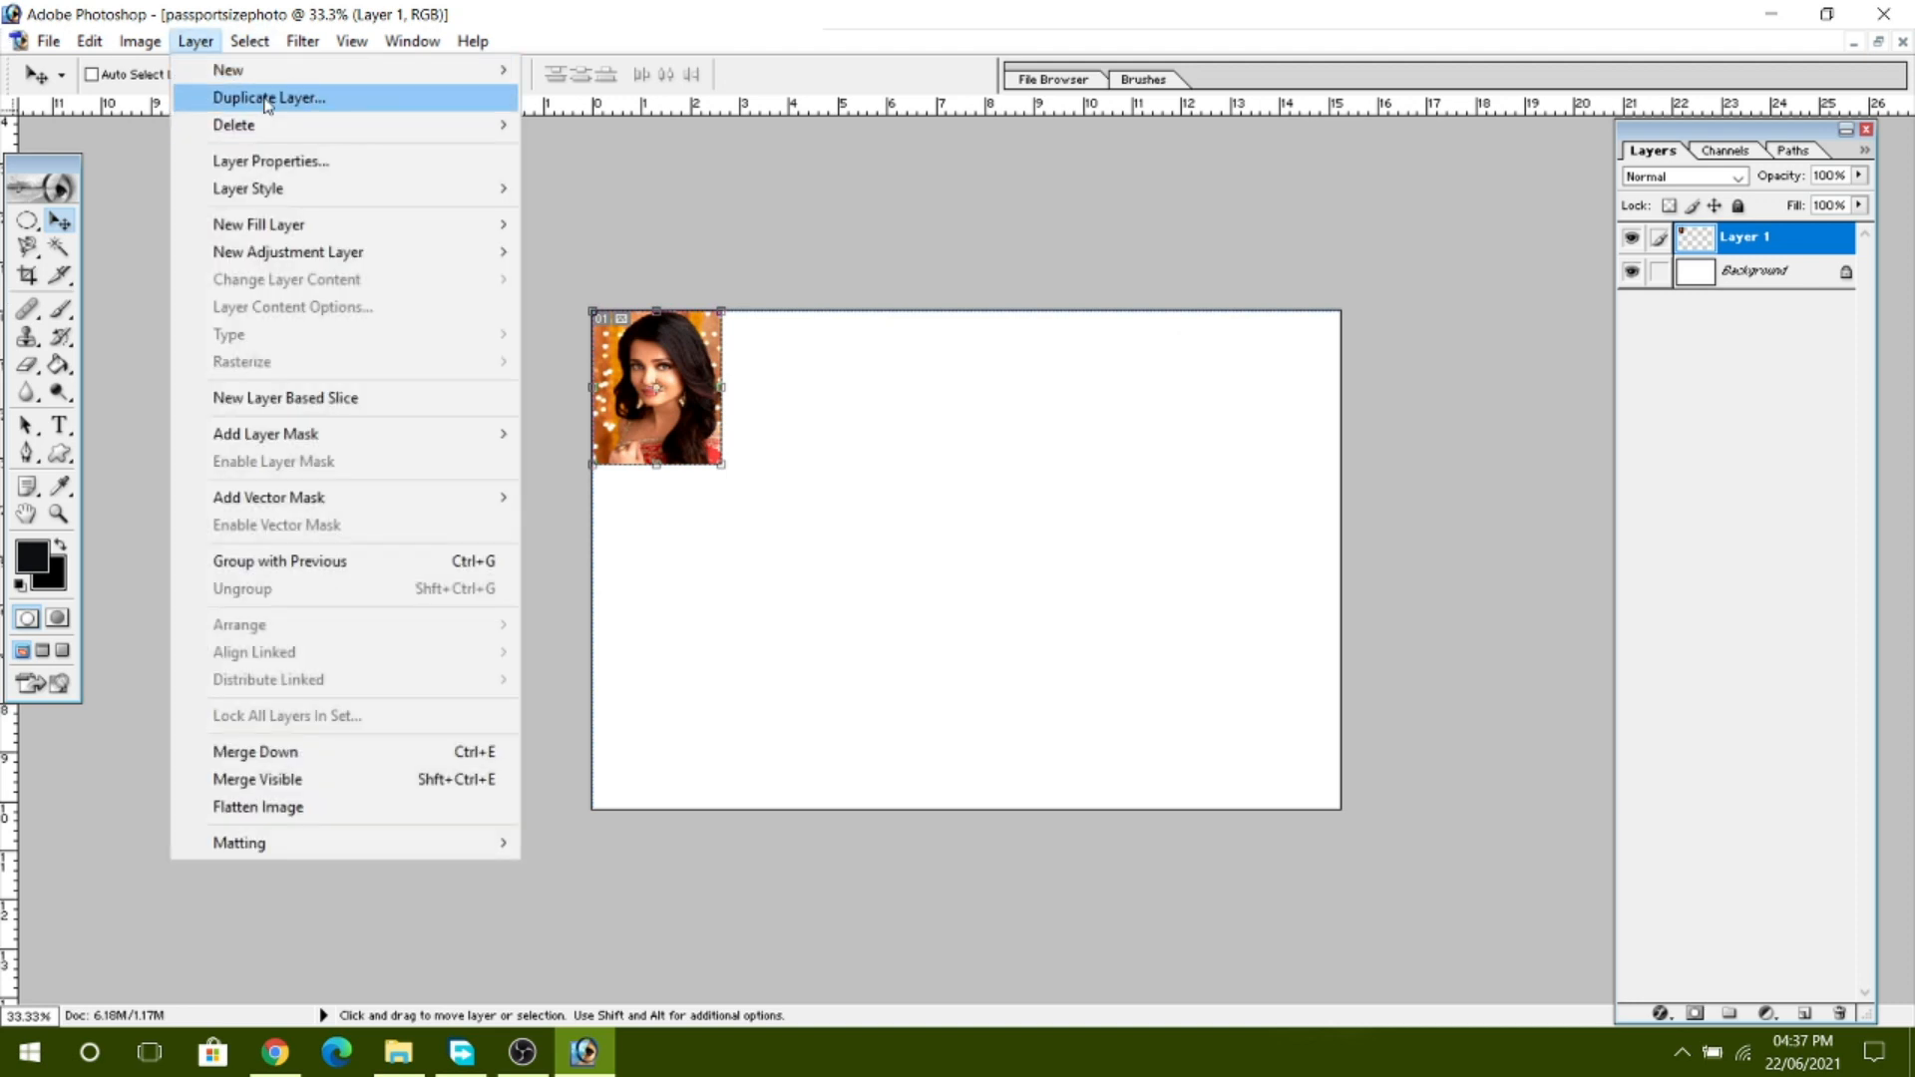
click(1002, 629)
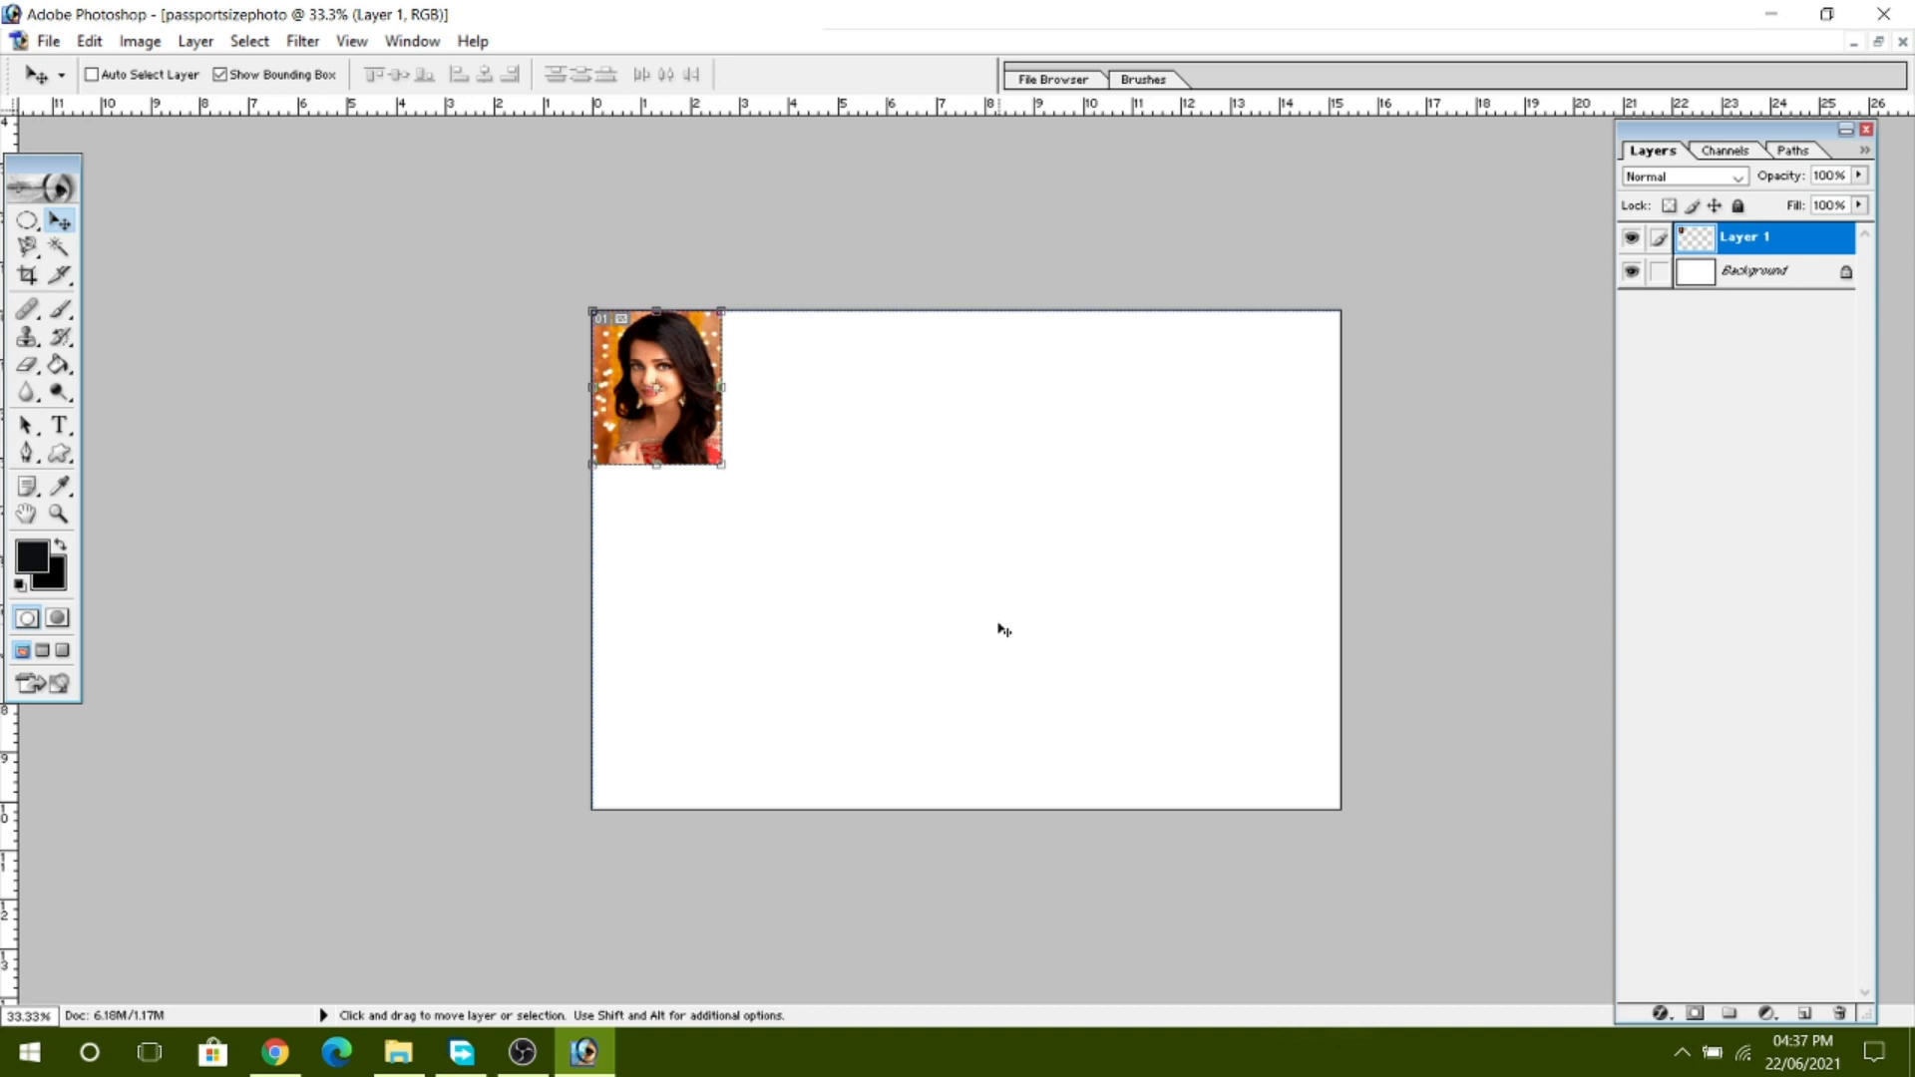
key(ctrl+j)
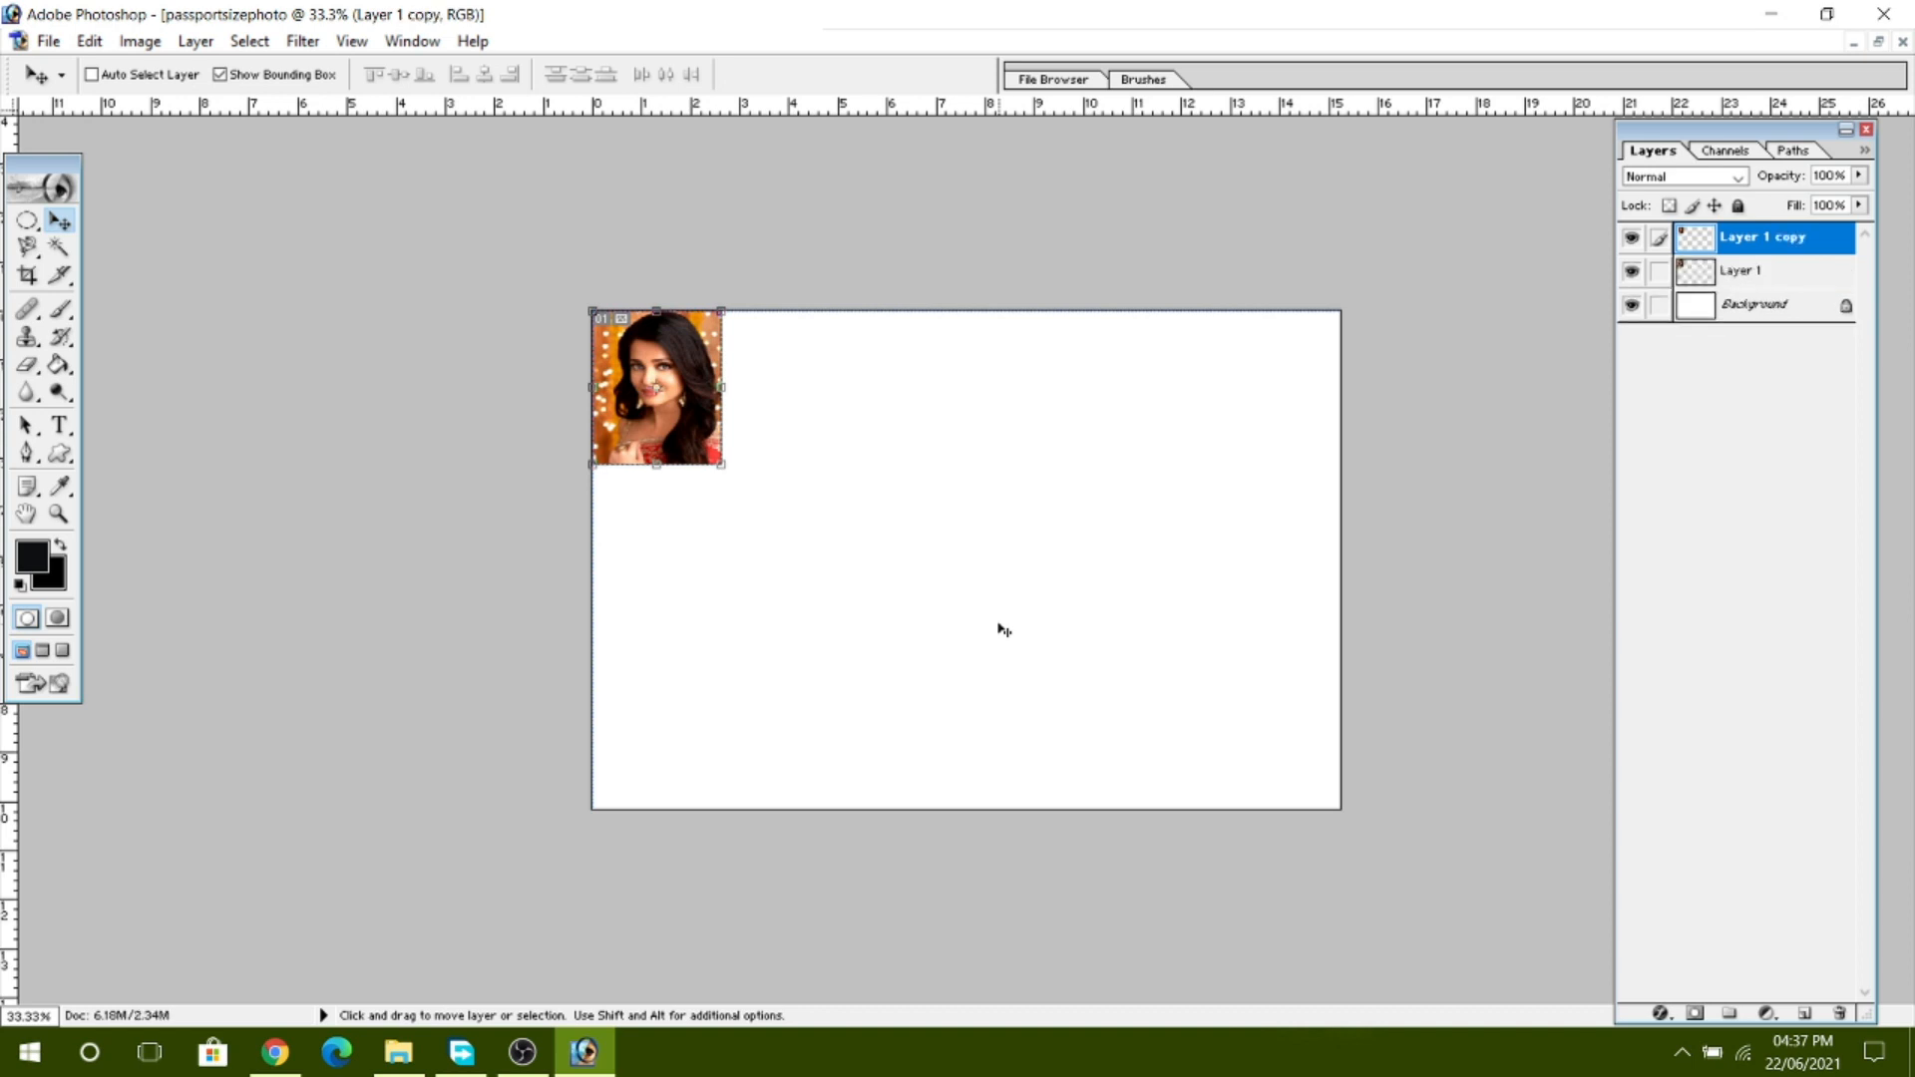
drag(681, 400, 812, 404)
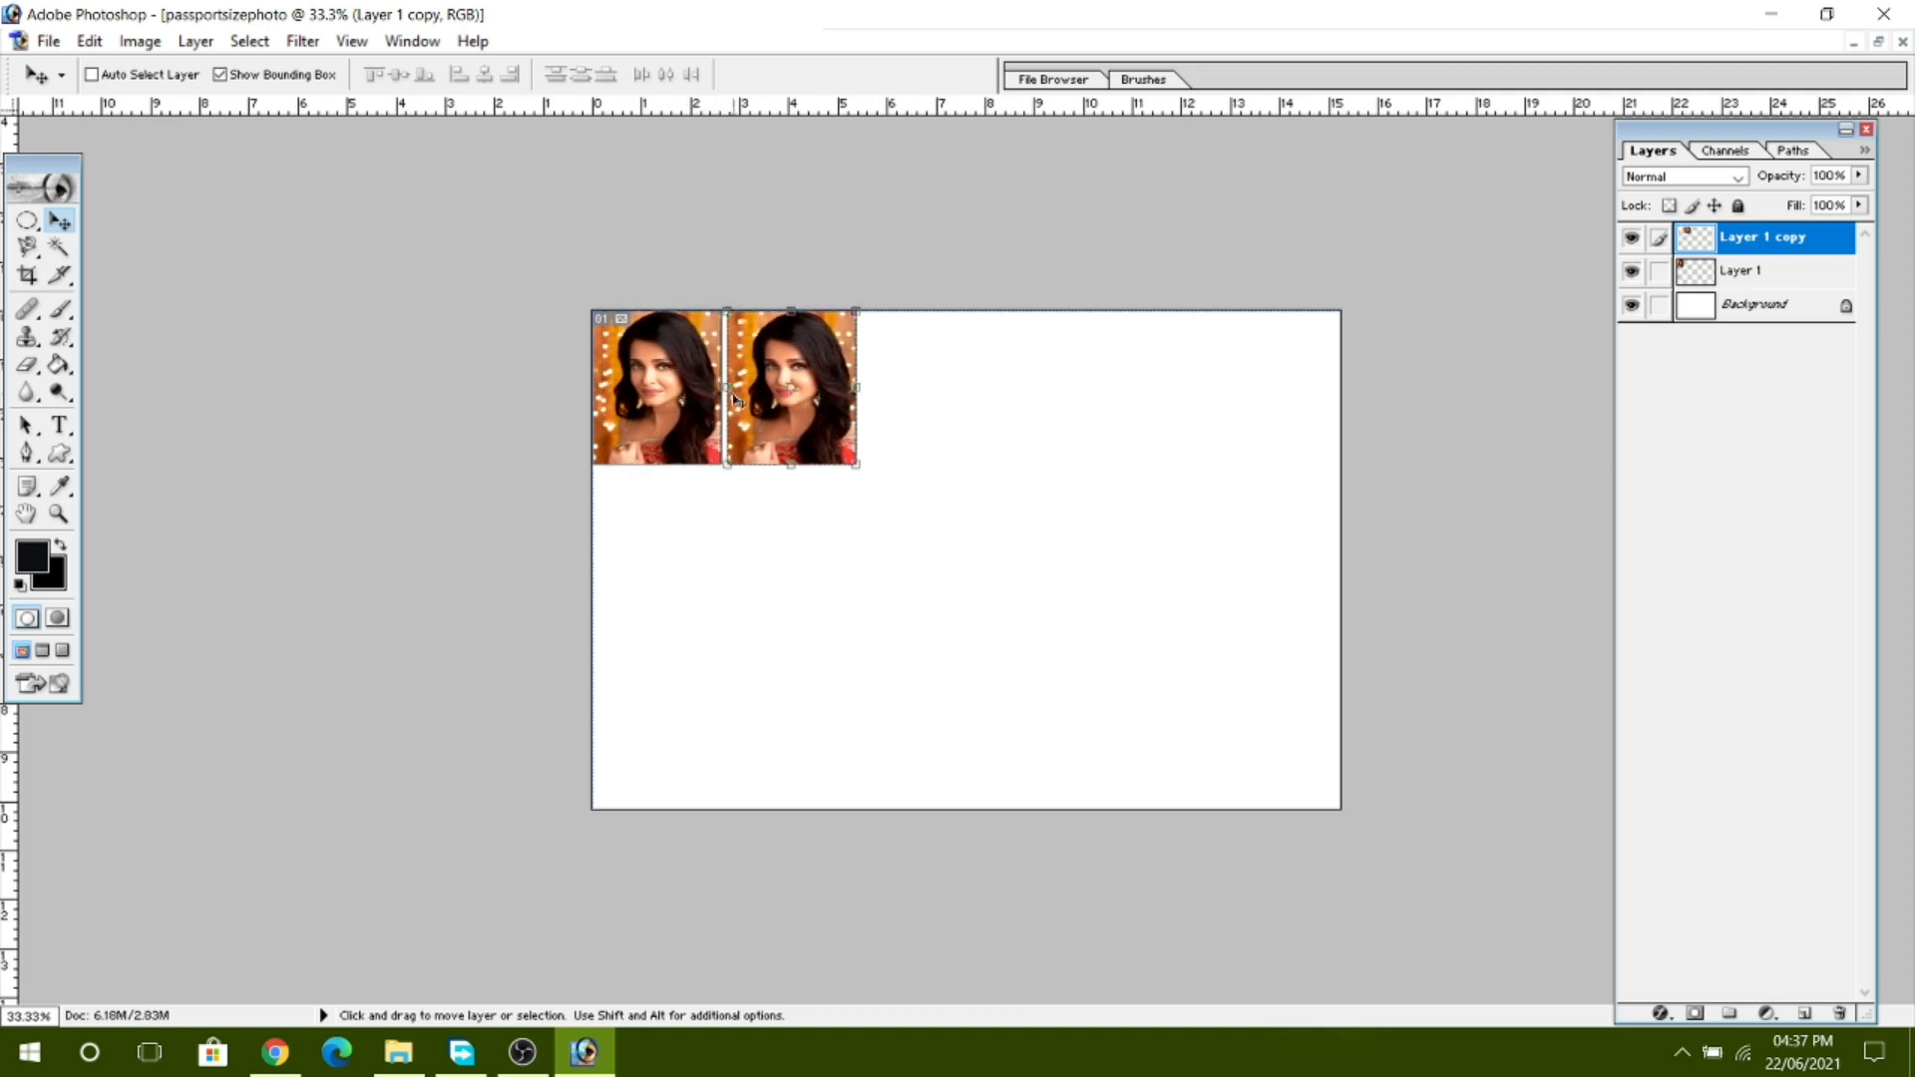
Step: Duplicate the second photo and place the copy beside it as the third in the row, with a small gap
key(ctrl+j)
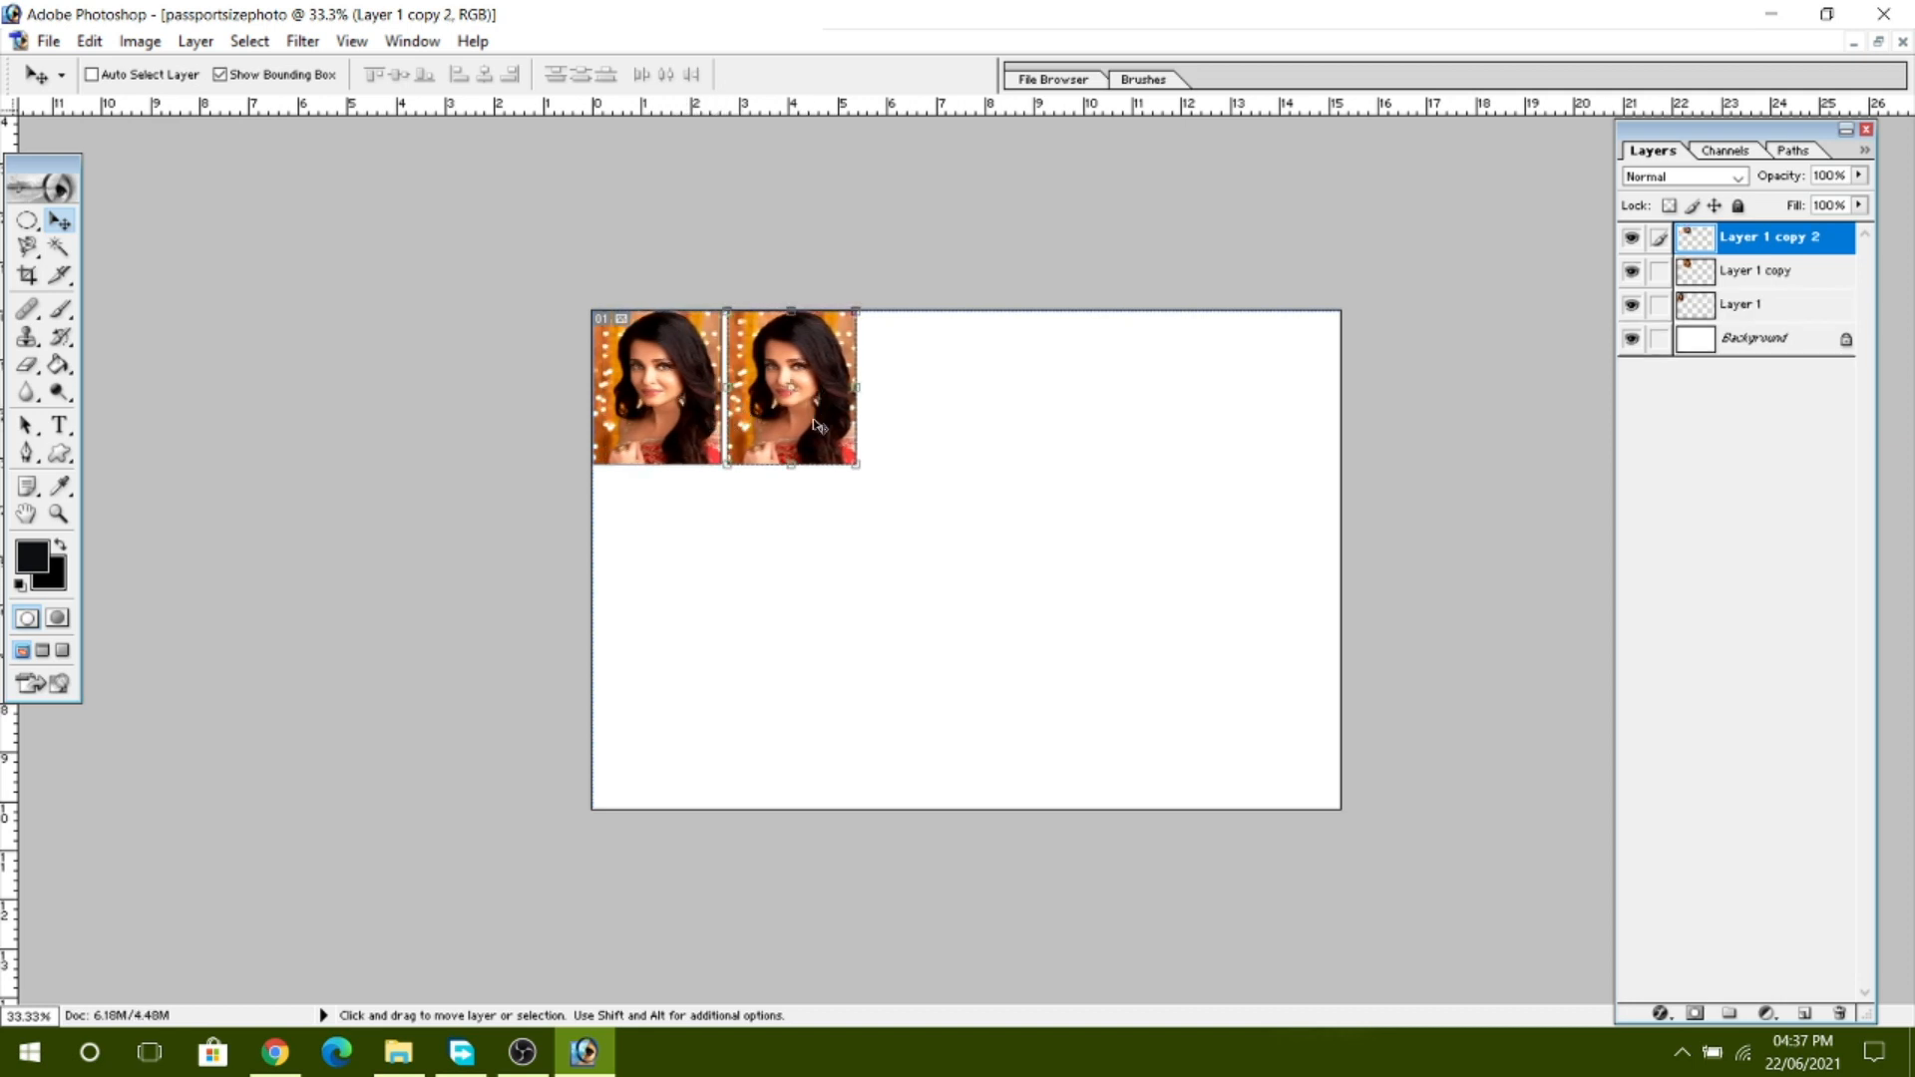
drag(782, 410, 910, 409)
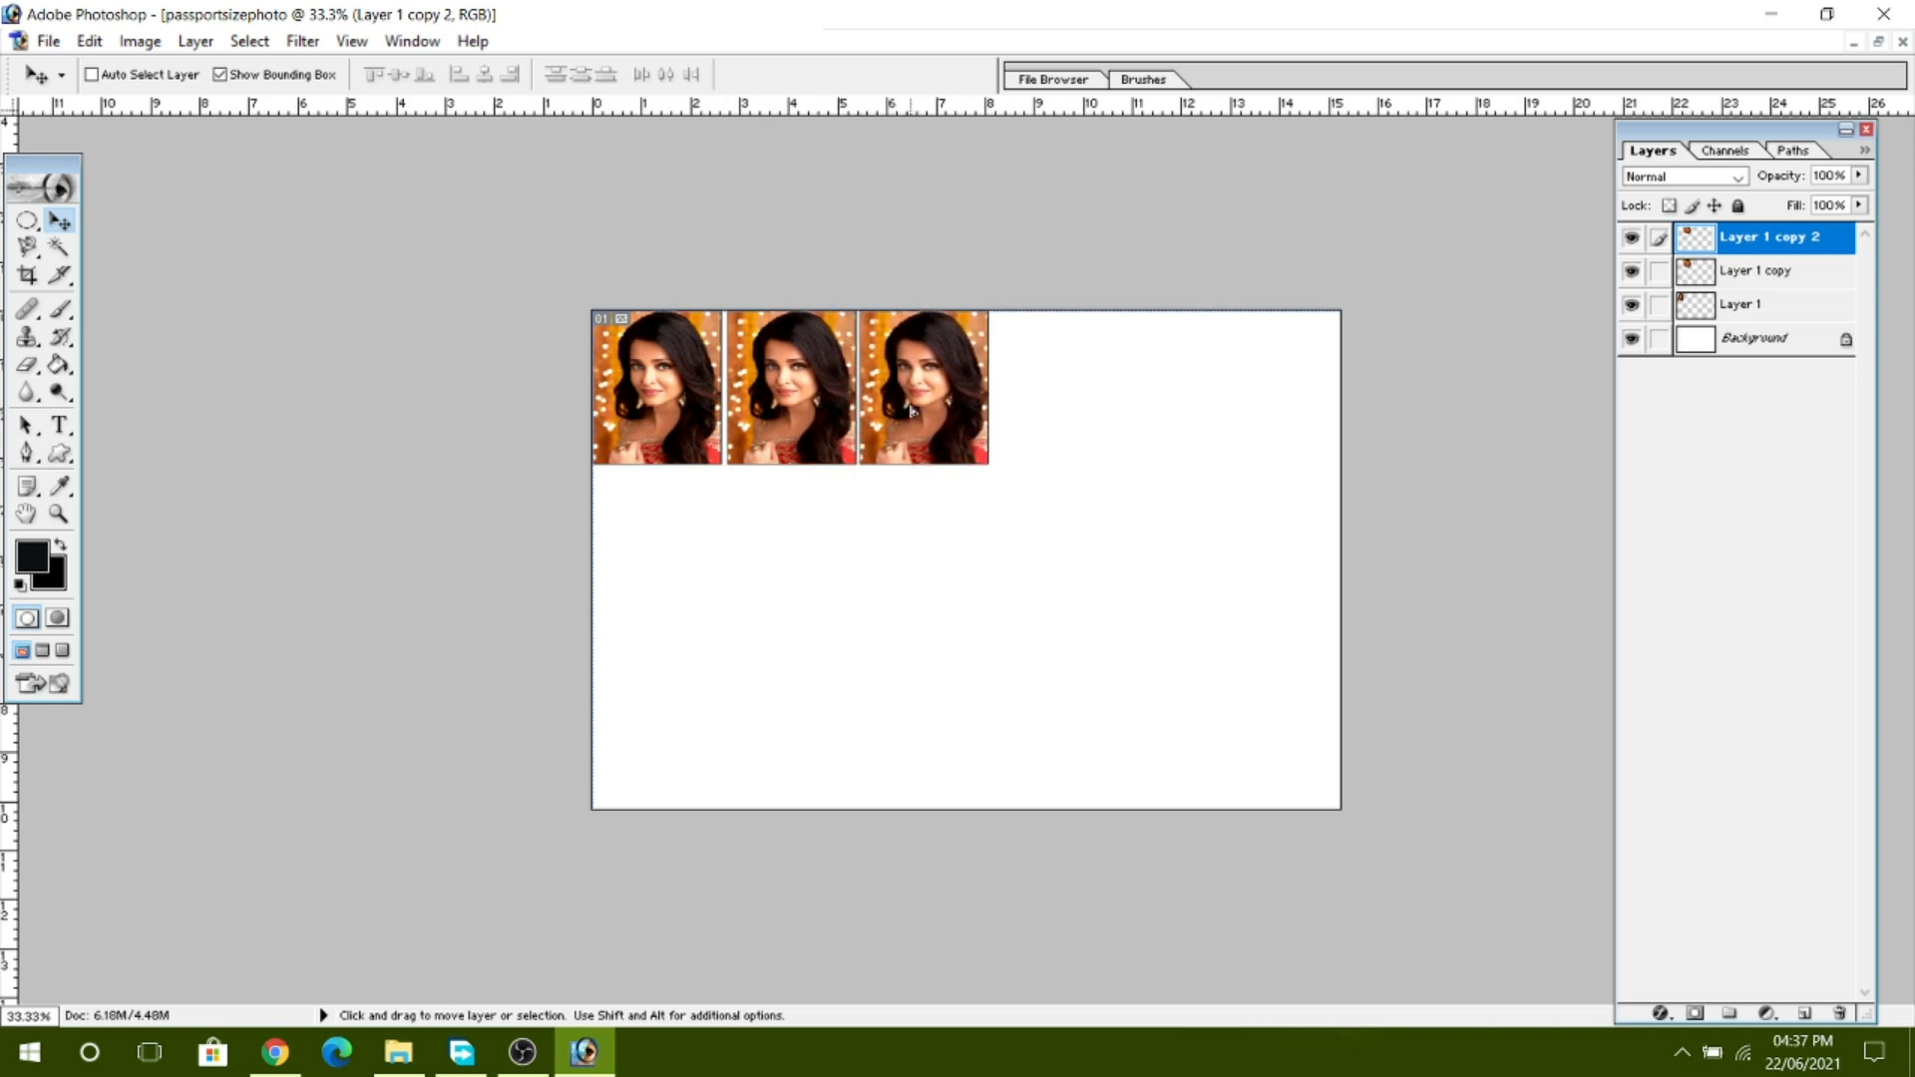
drag(795, 414, 799, 420)
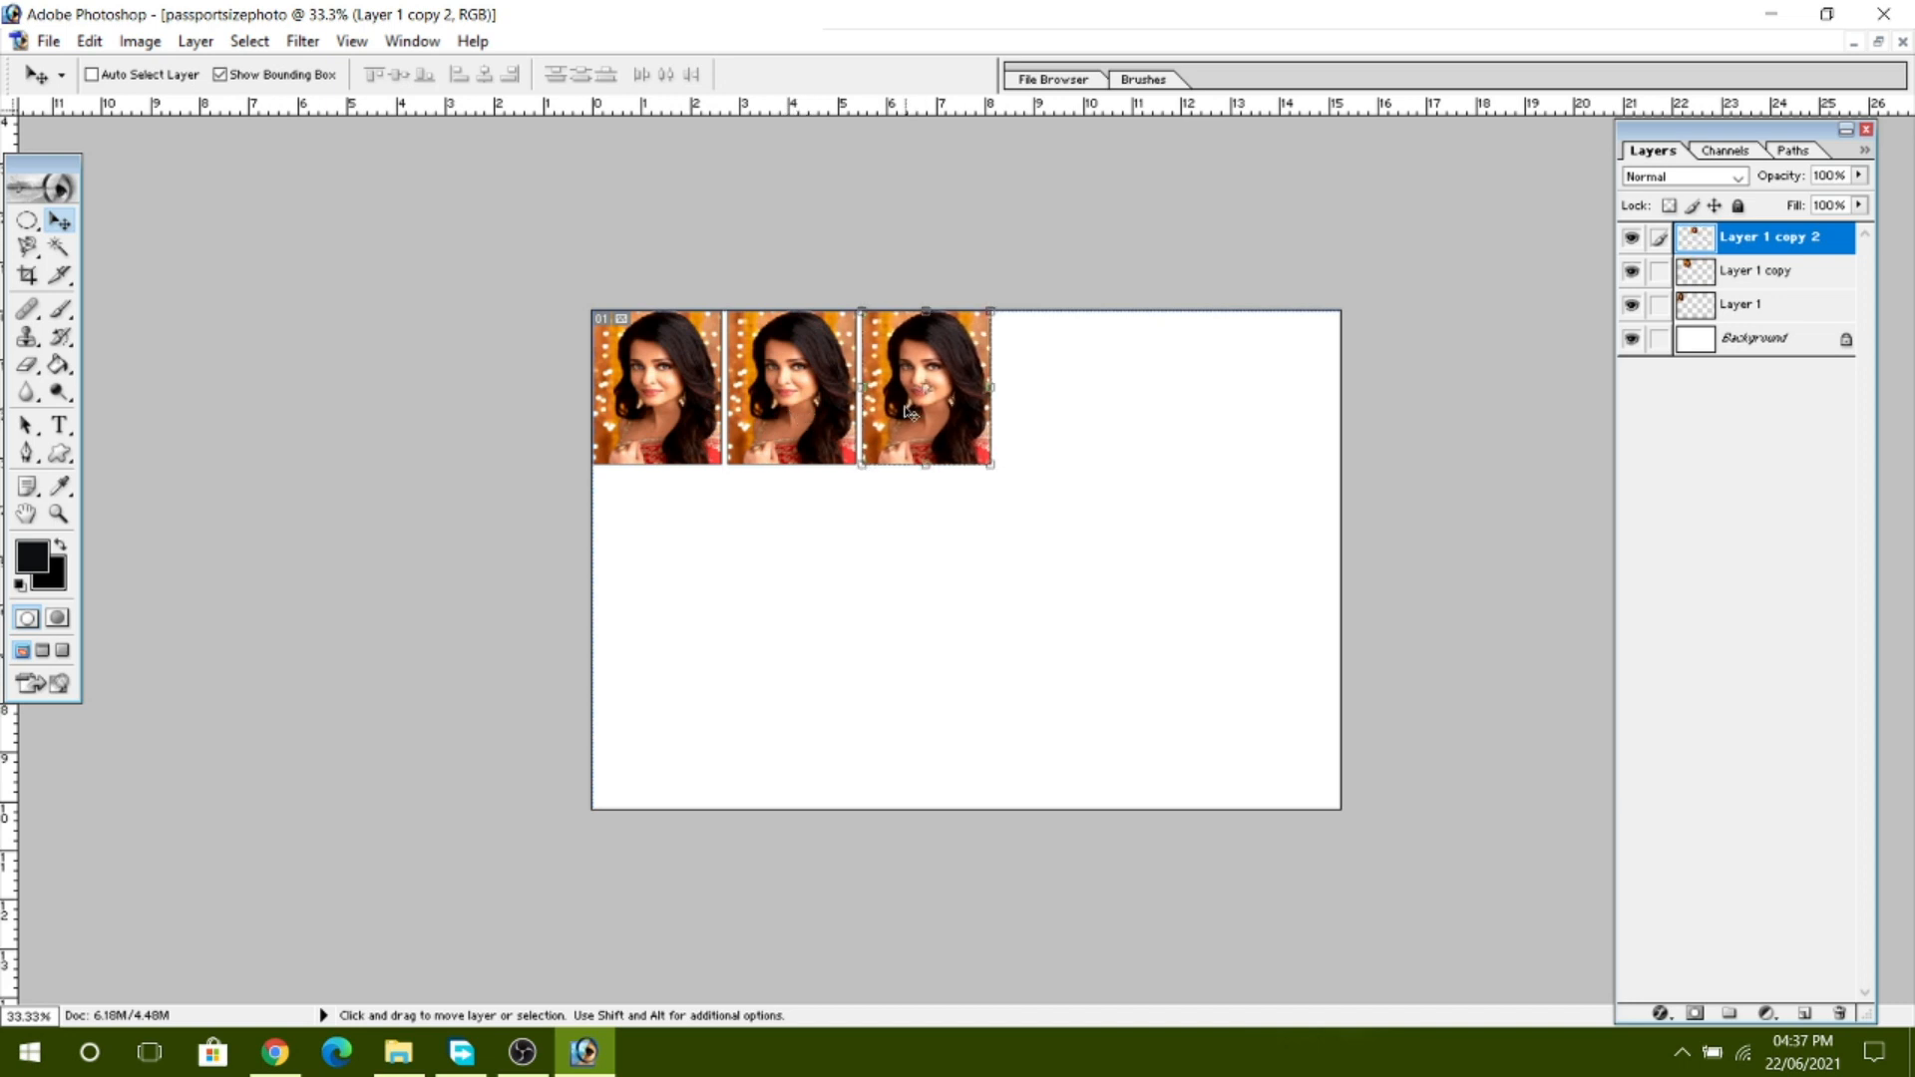
Step: Extend the row to six photos across the canvas, scaling the fifth to 91.3% width and 88.6% height before duplicating it
drag(900, 411, 1194, 409)
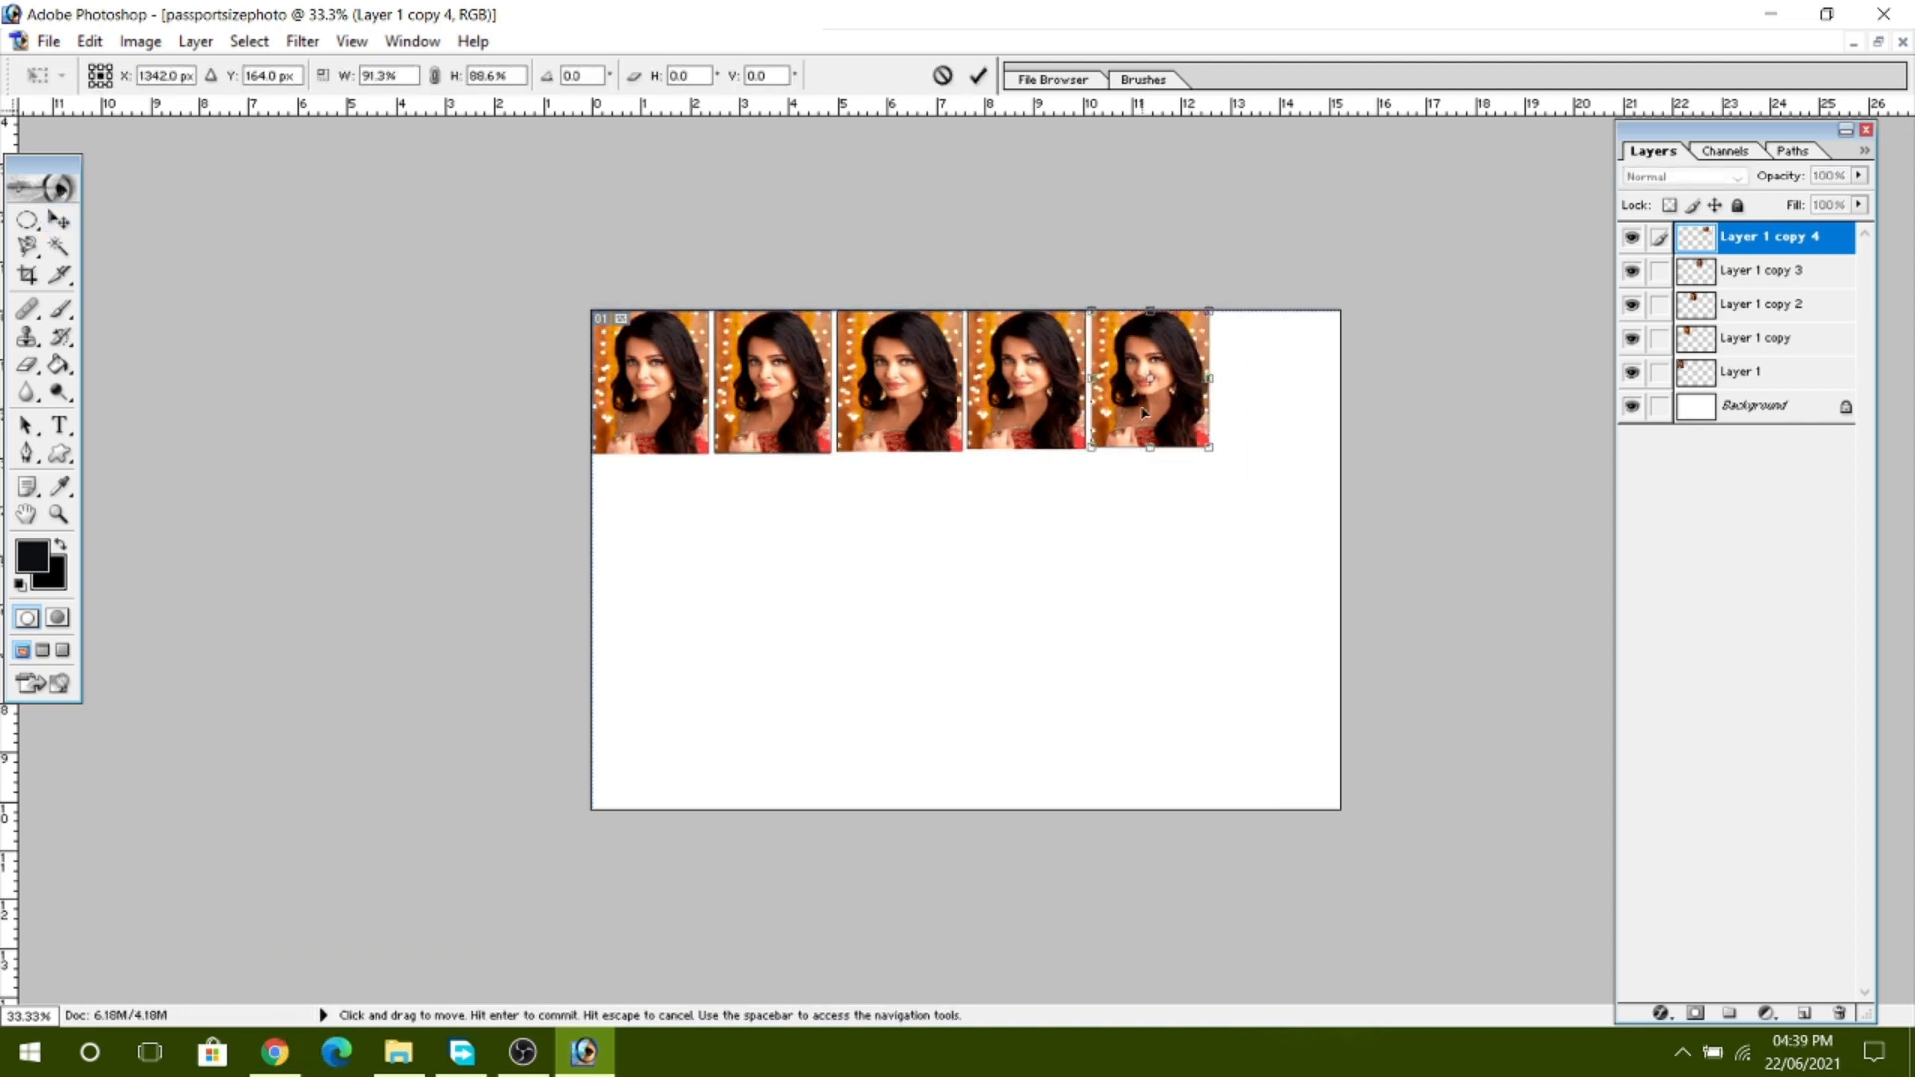
key(Right)
key(Right)
key(Right)
key(Return)
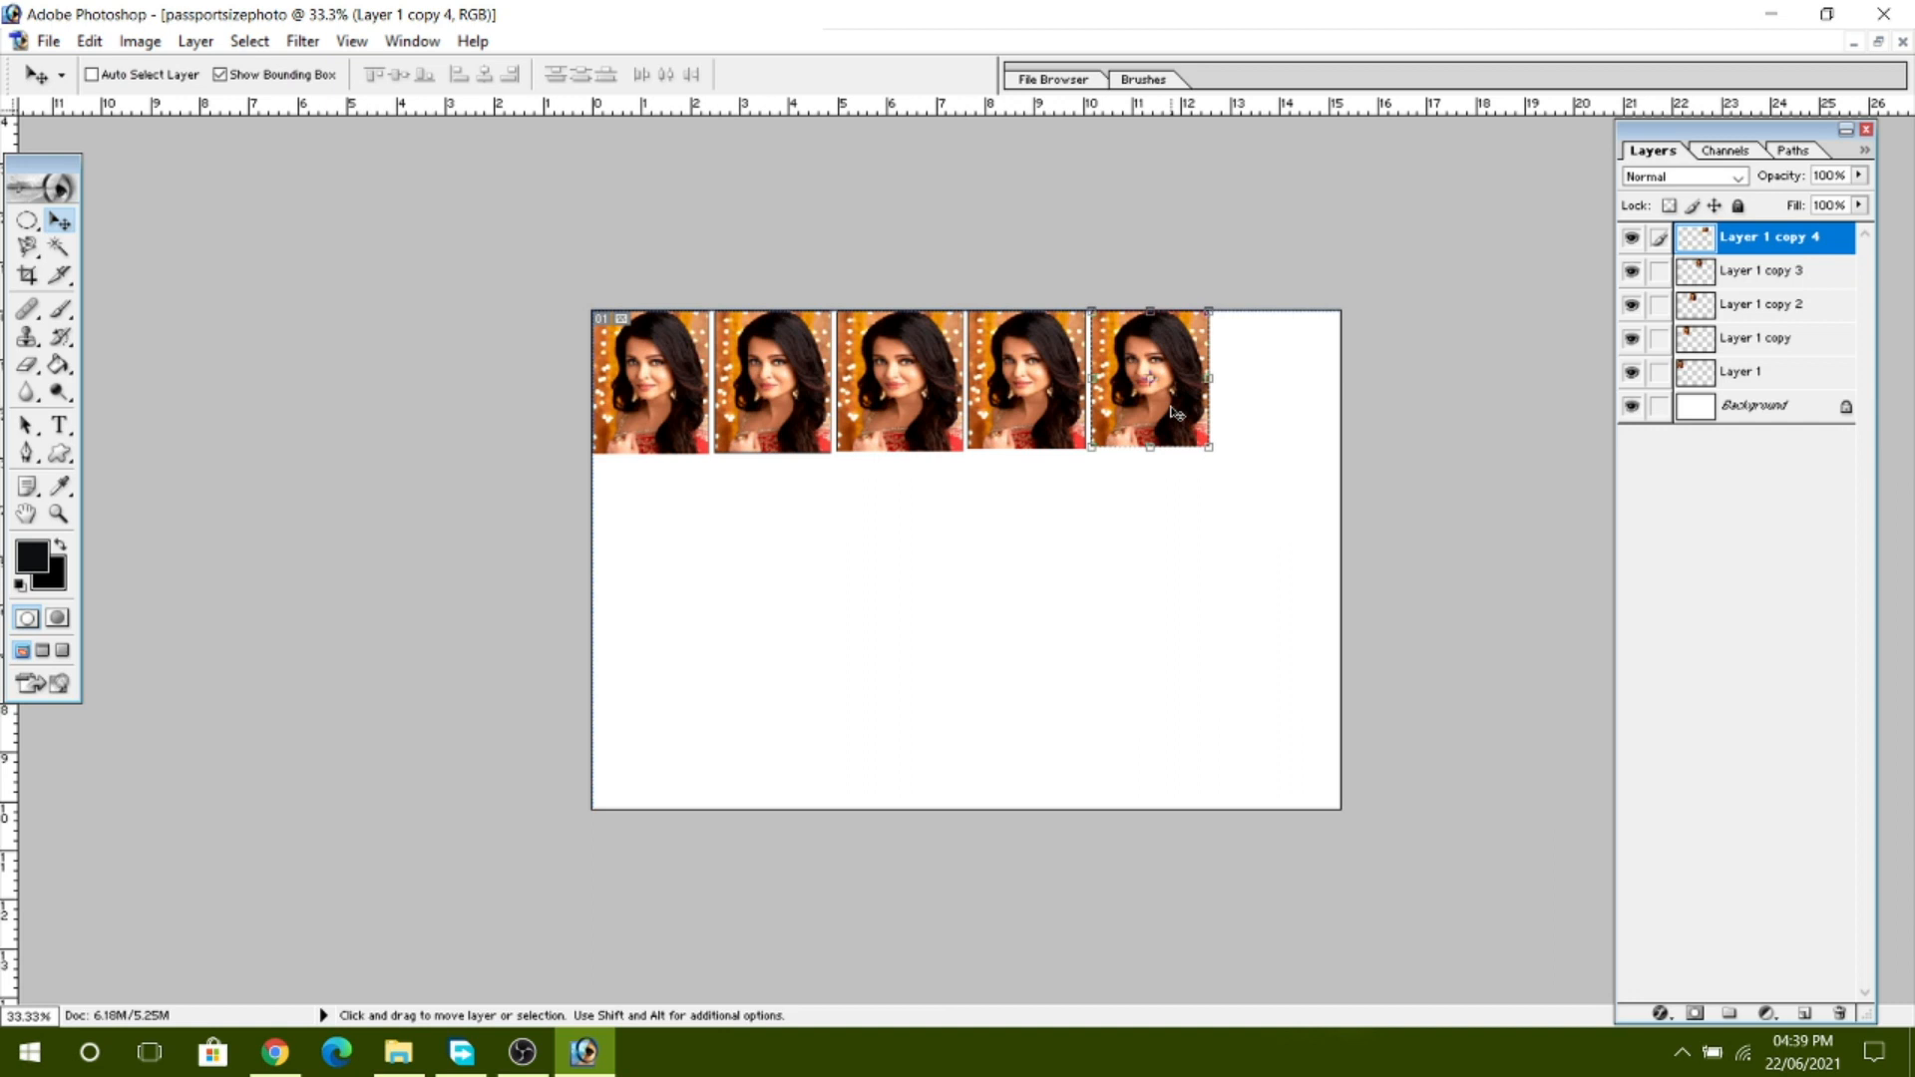
key(ctrl+j)
drag(1121, 411, 1258, 413)
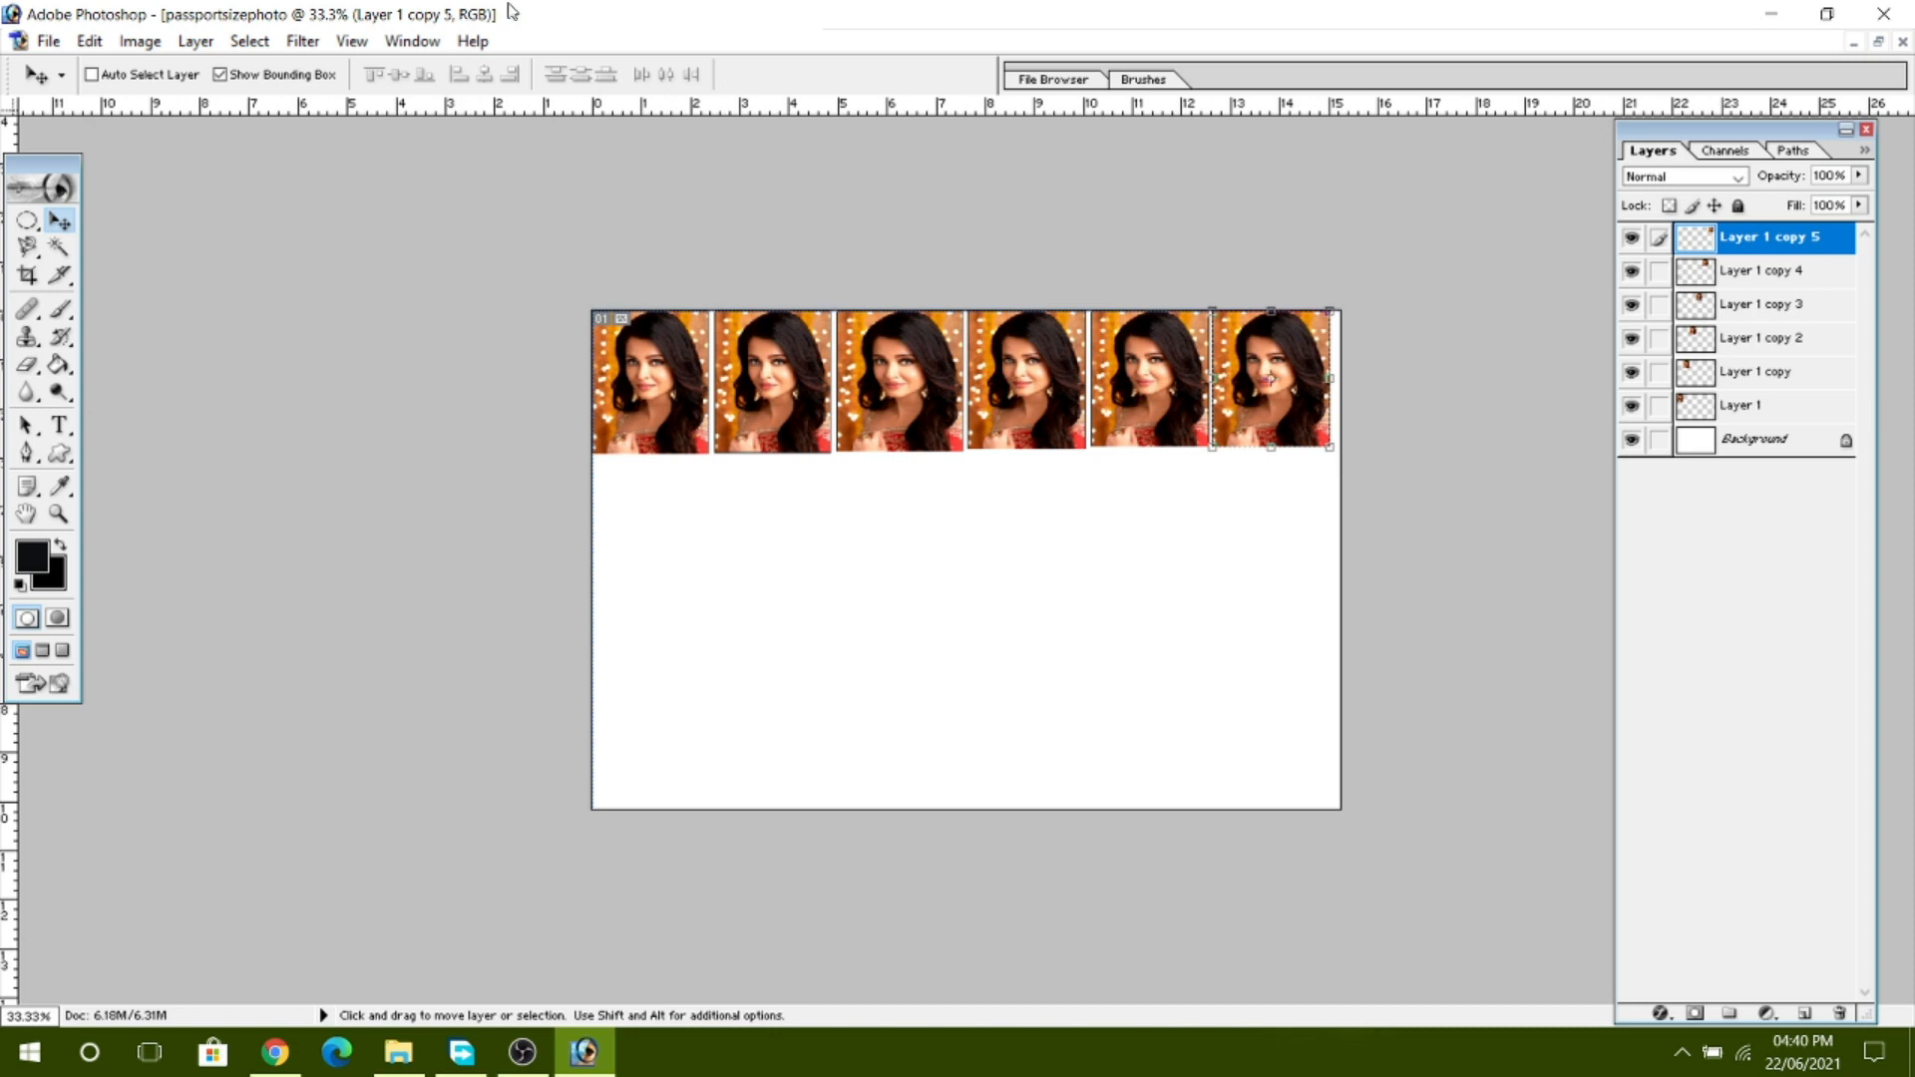
Step: Merge the six photo layers down into Layer 1, keeping the Background separate
click(195, 44)
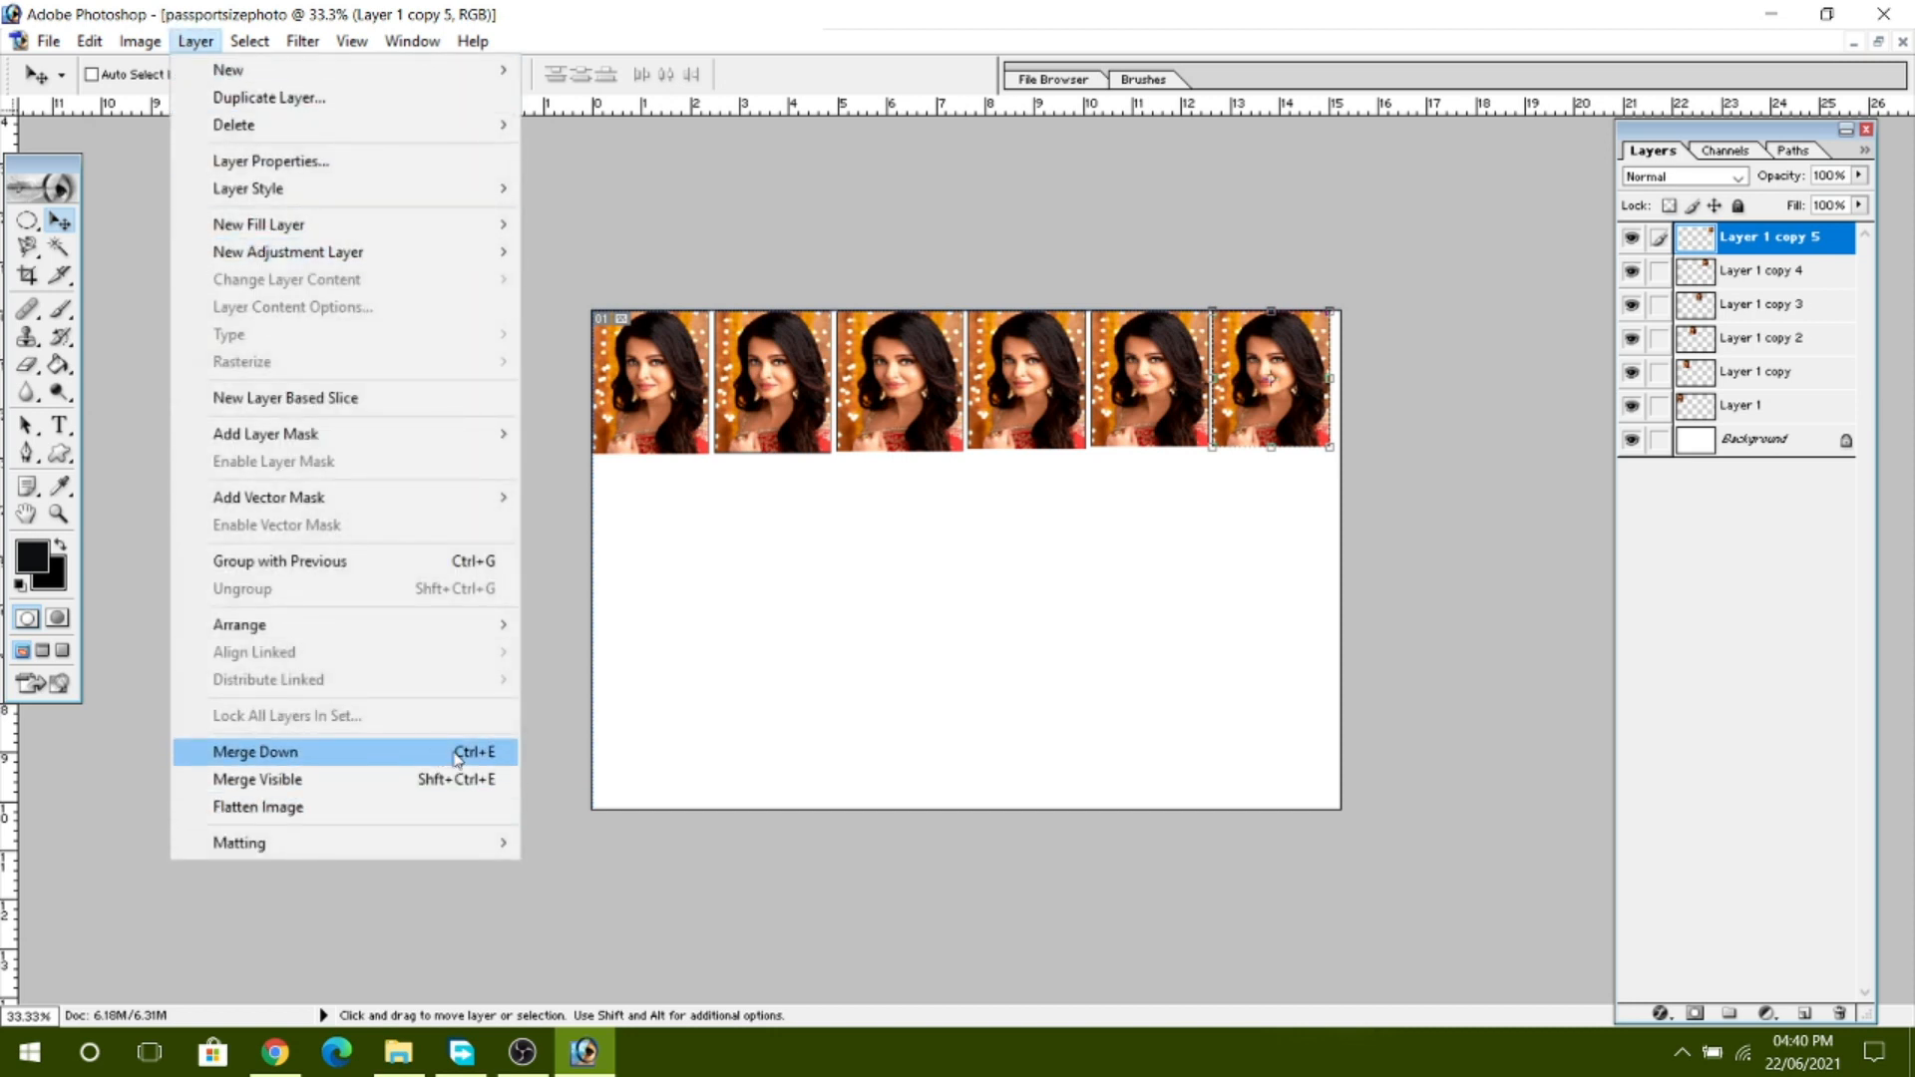
click(951, 887)
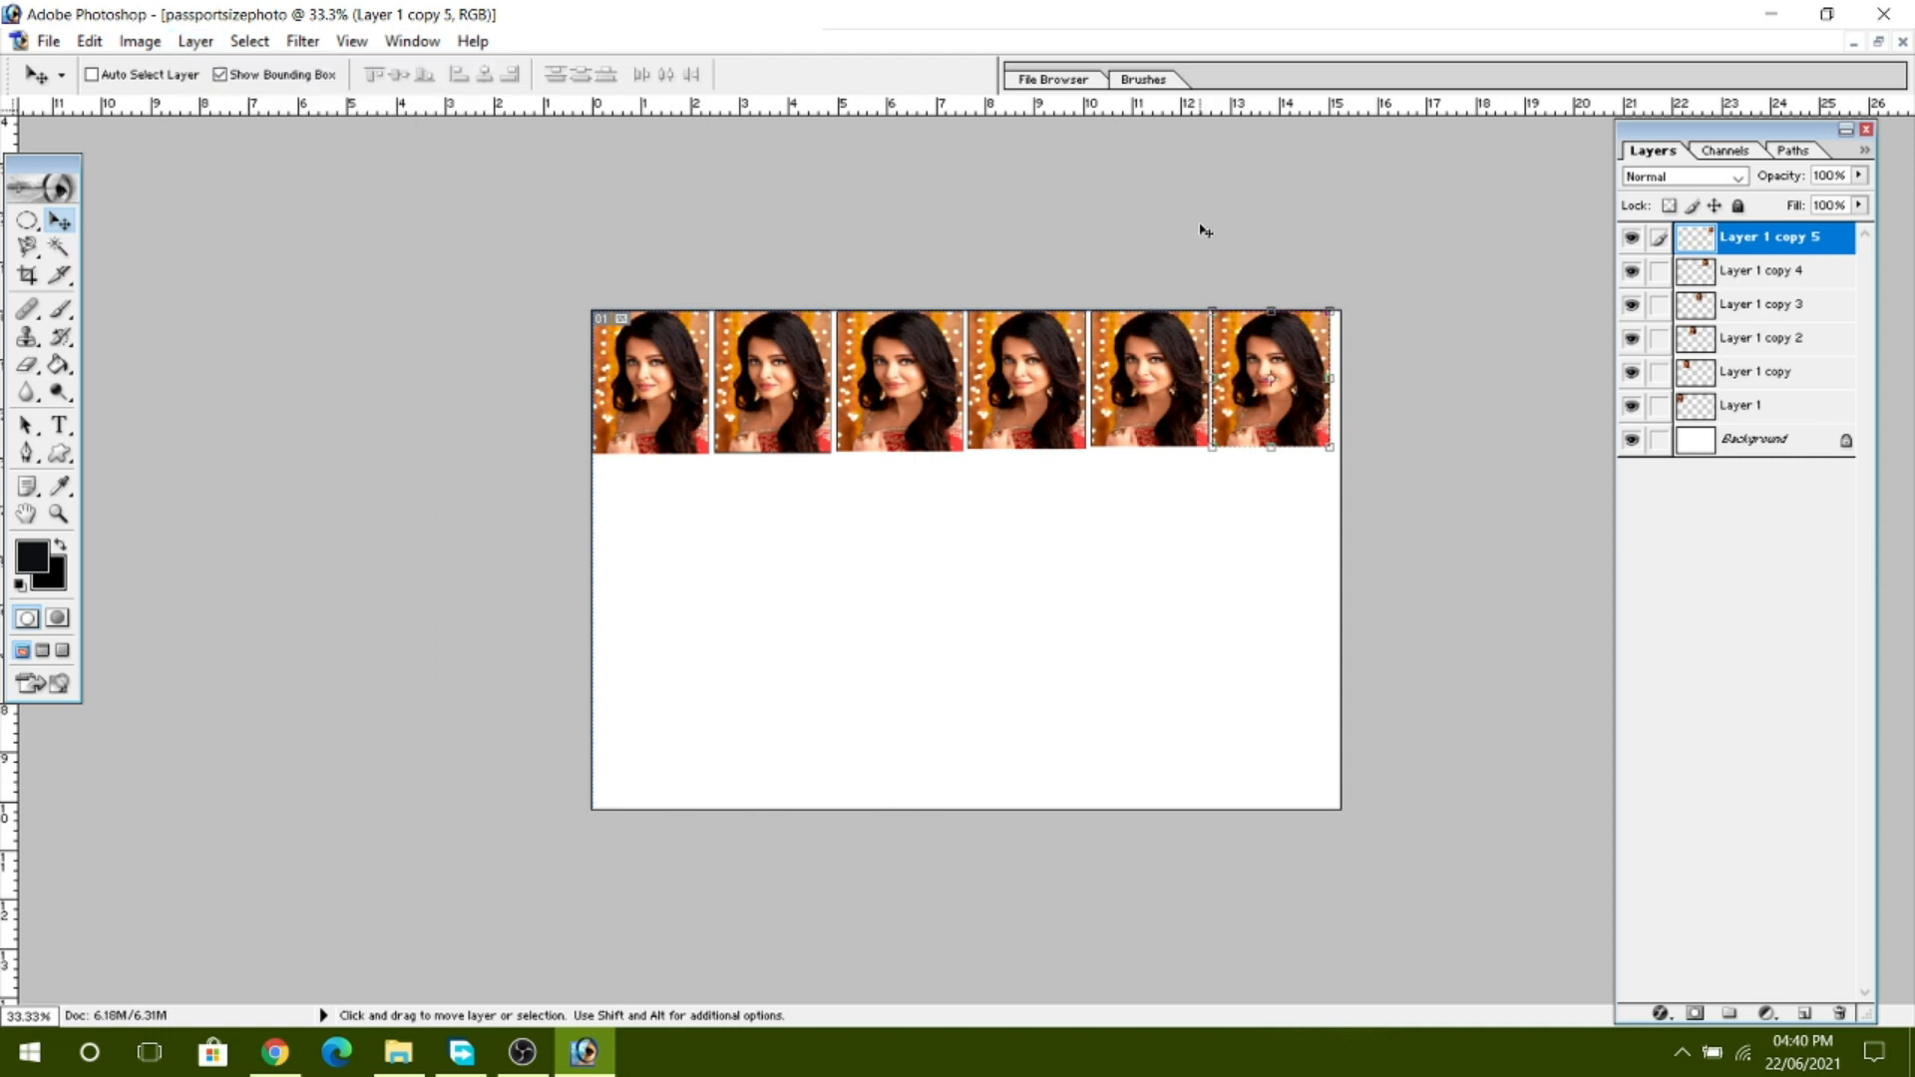
key(ctrl+e)
key(ctrl+e)
key(ctrl+e)
key(ctrl+e)
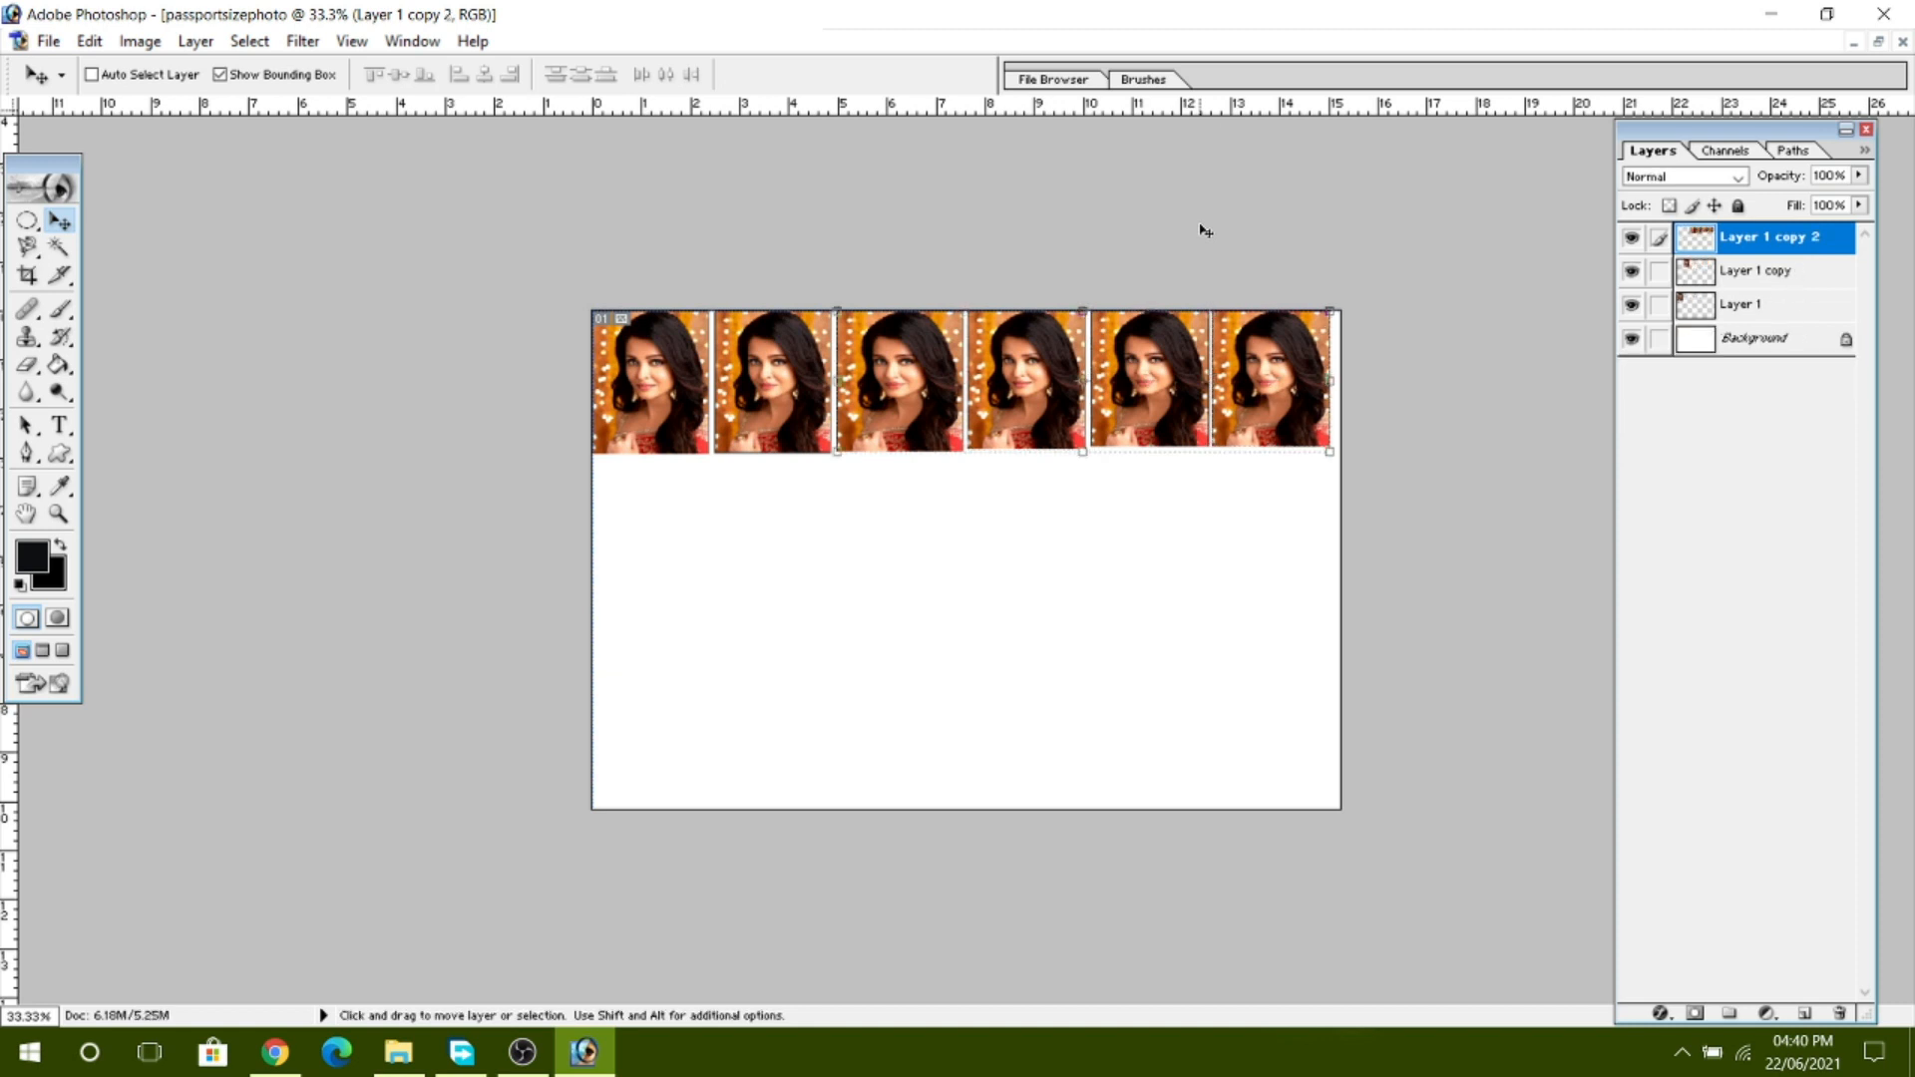
key(ctrl+e)
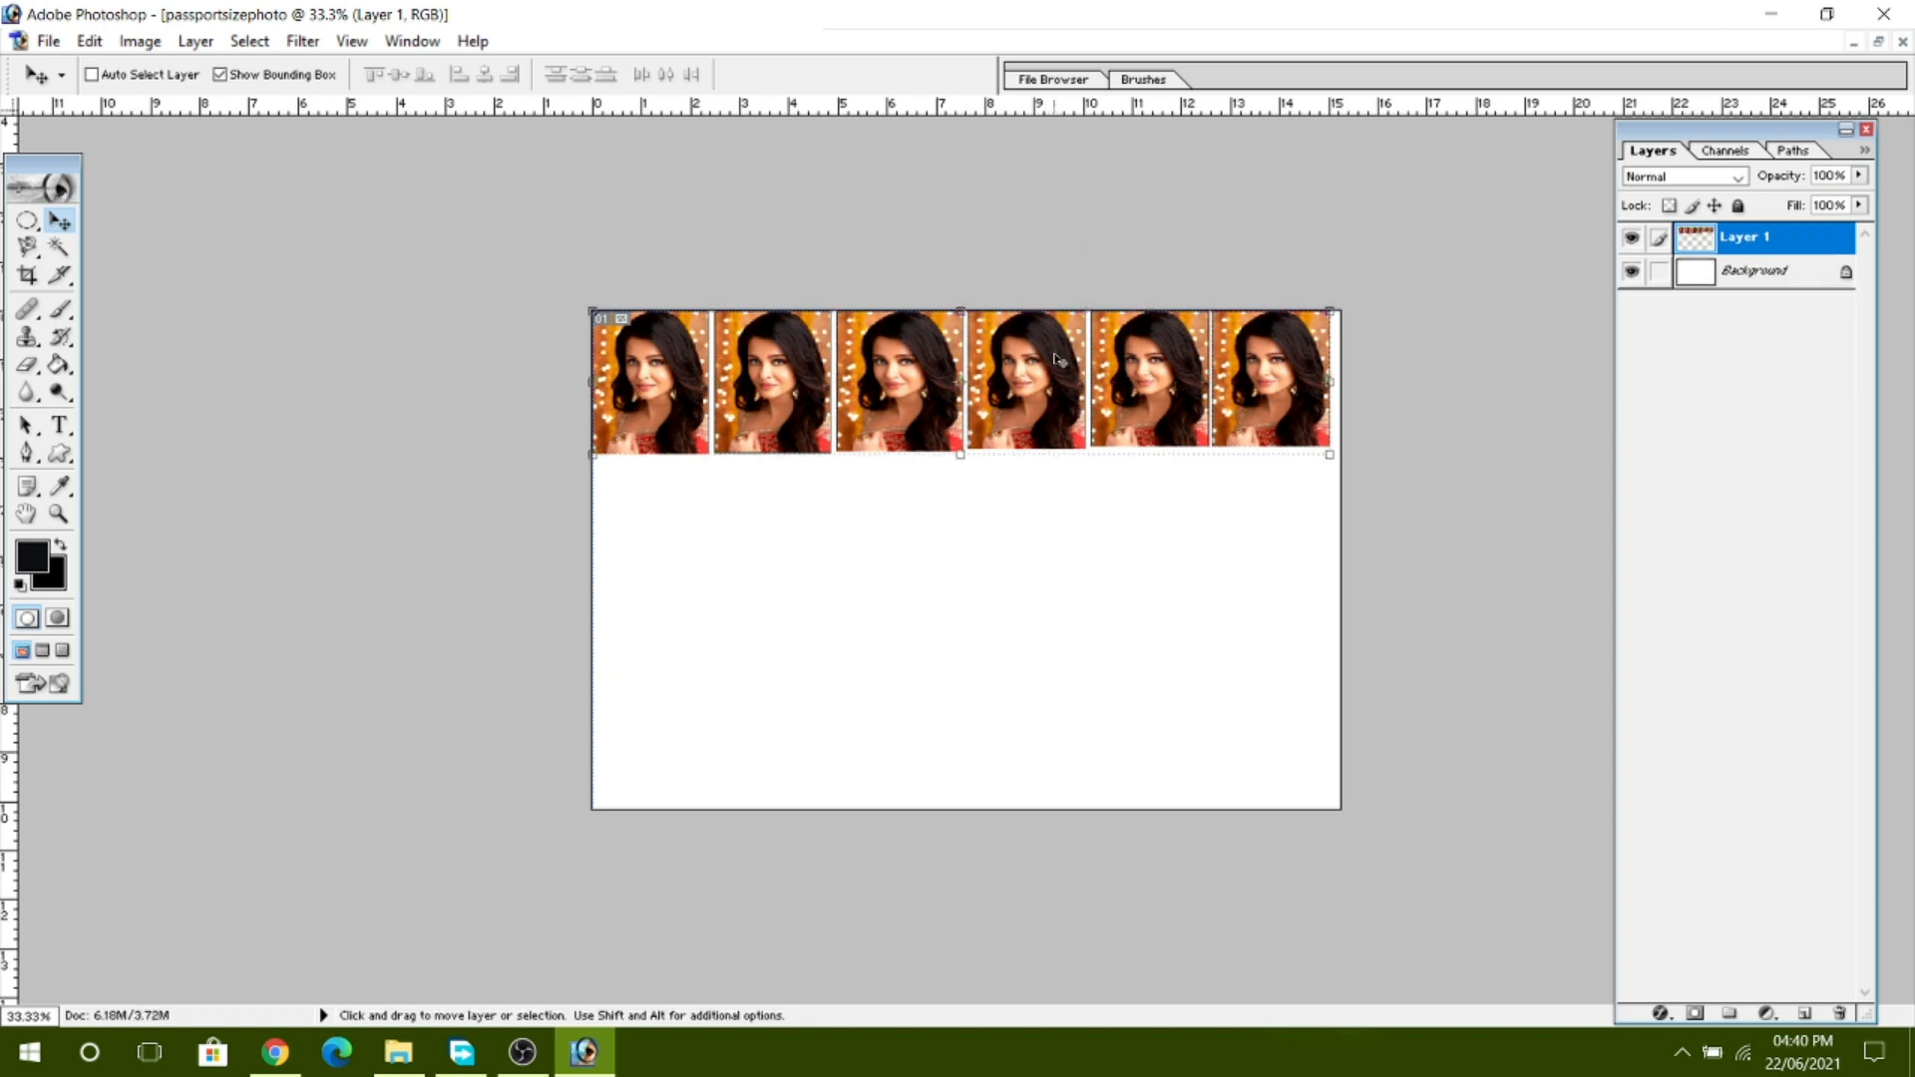
Step: Duplicate the merged photo row twice, placing one copy directly below it and the other near the canvas's bottom edge
drag(916, 383, 987, 403)
key(ctrl+j)
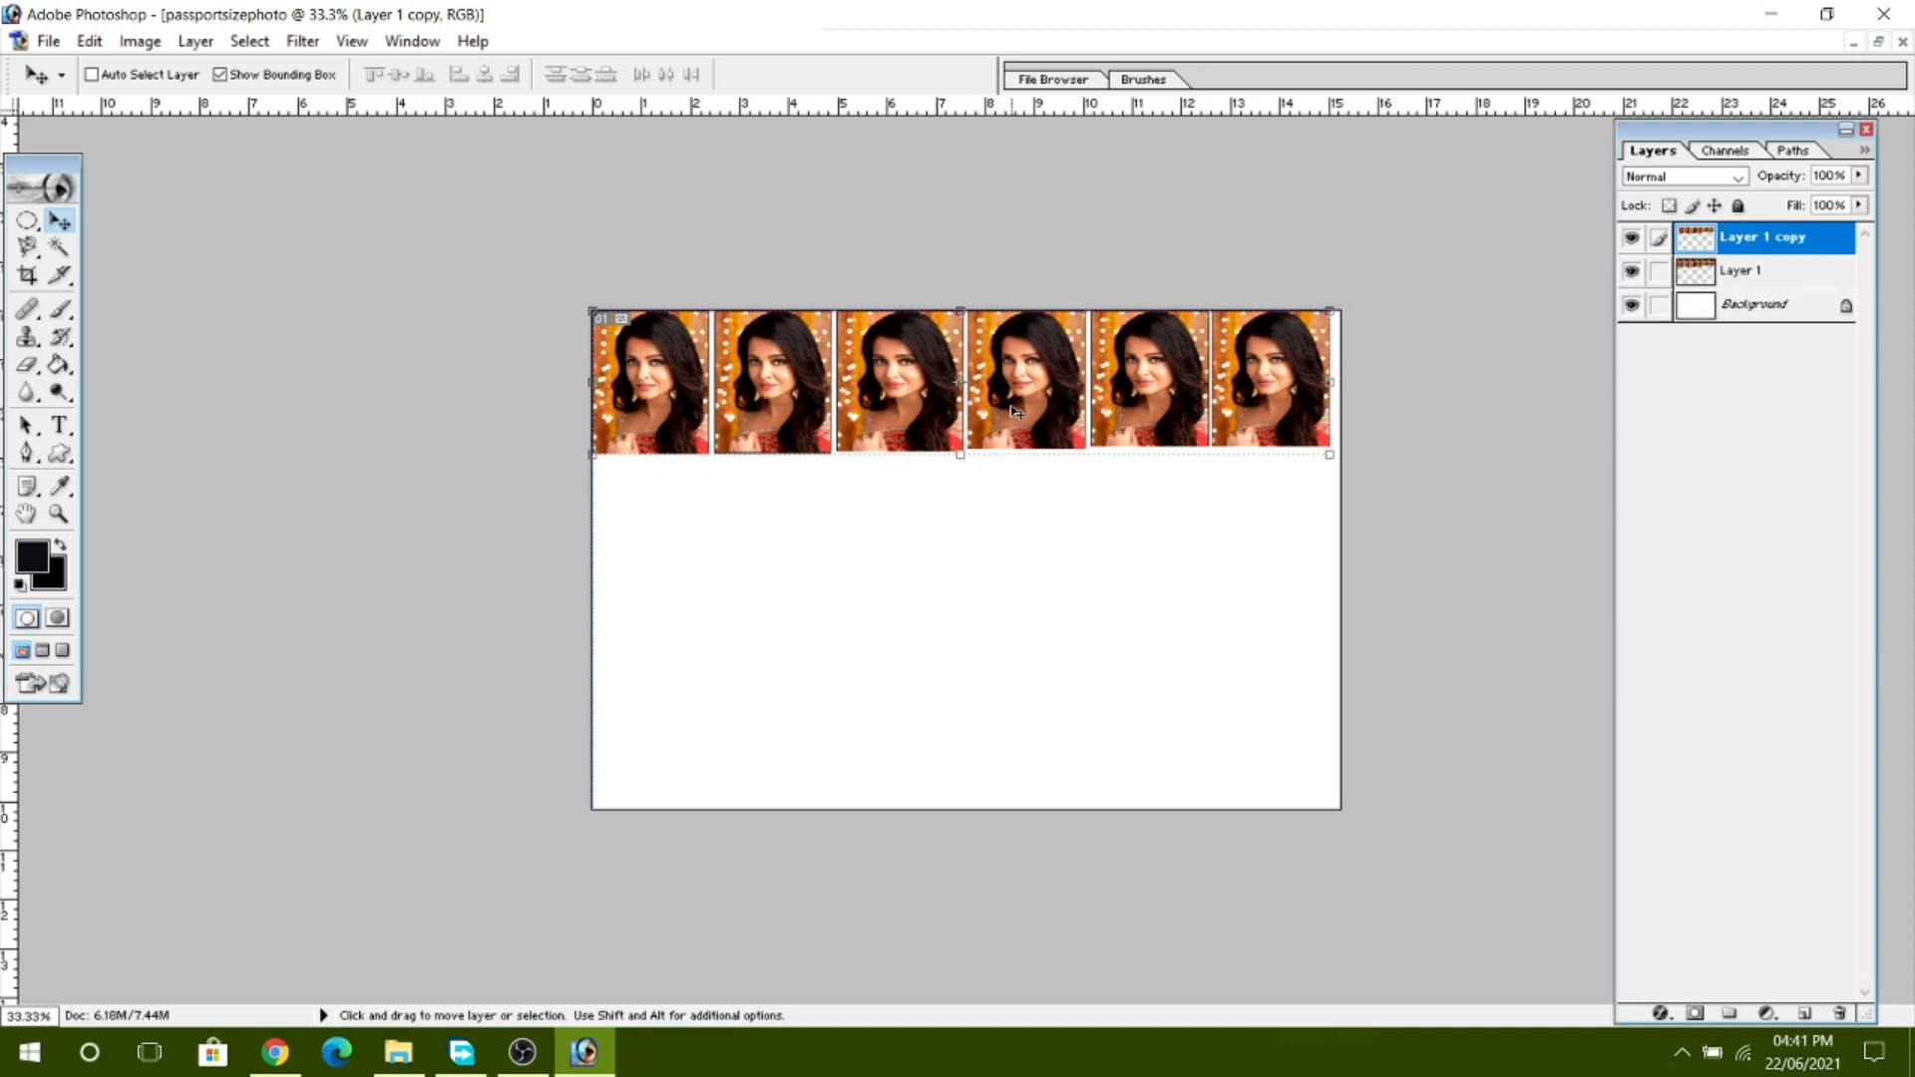
drag(1012, 411, 1007, 554)
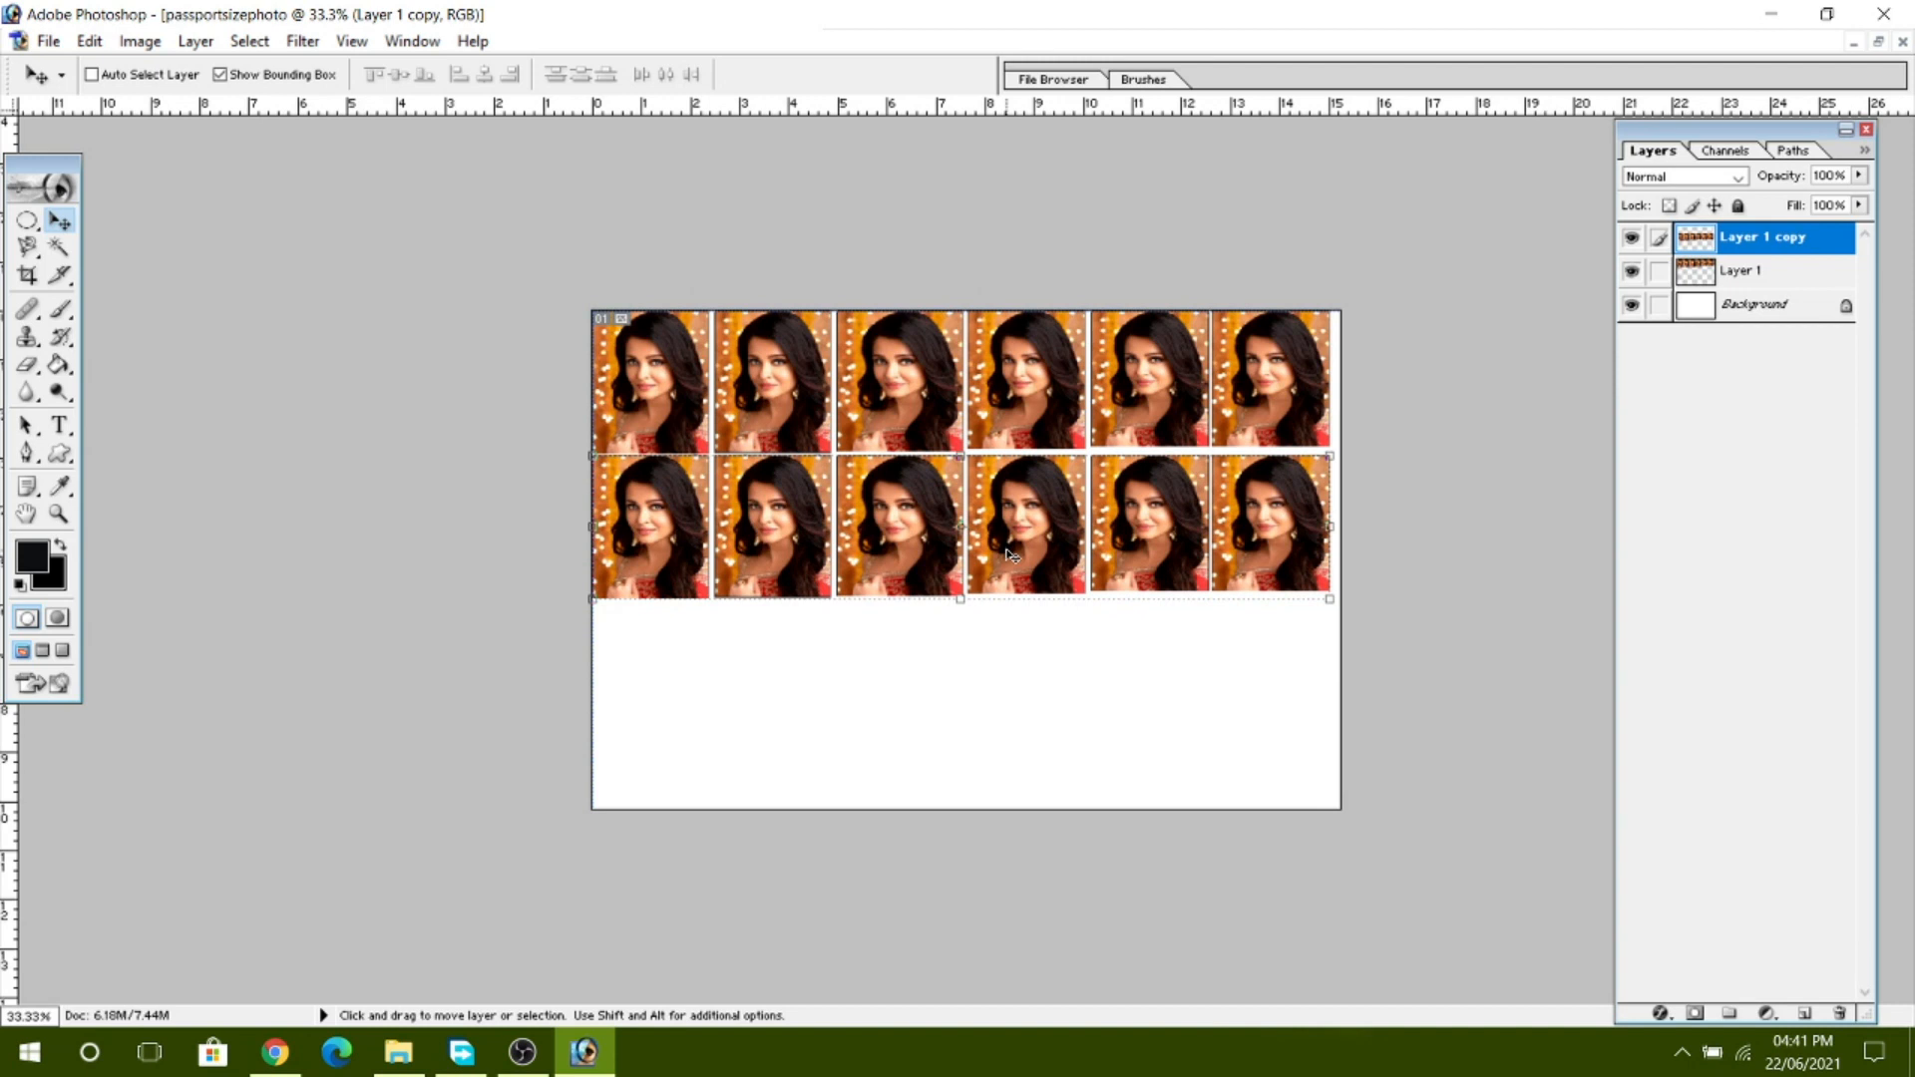
key(ctrl+j)
drag(1009, 554, 1009, 723)
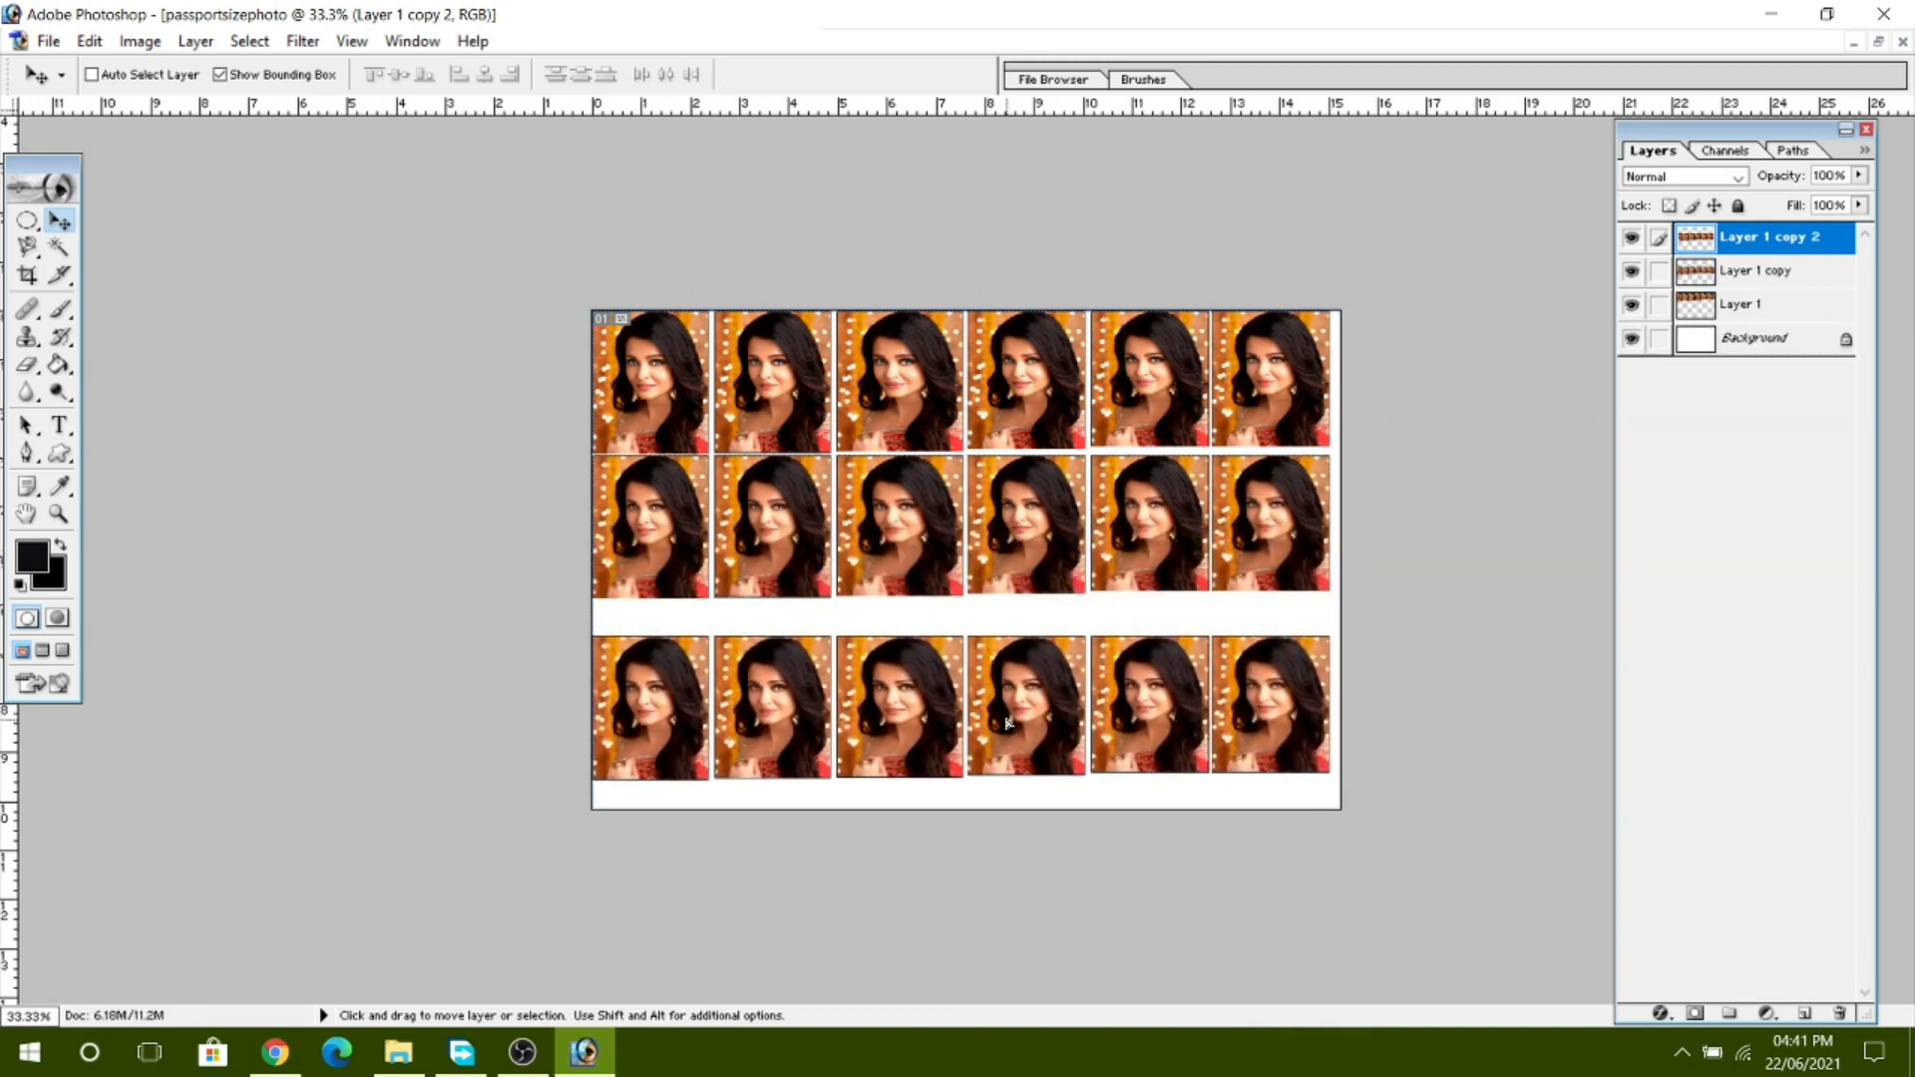
mouse_move(988, 510)
mouse_down()
mouse_move(987, 540)
mouse_move(987, 520)
mouse_up()
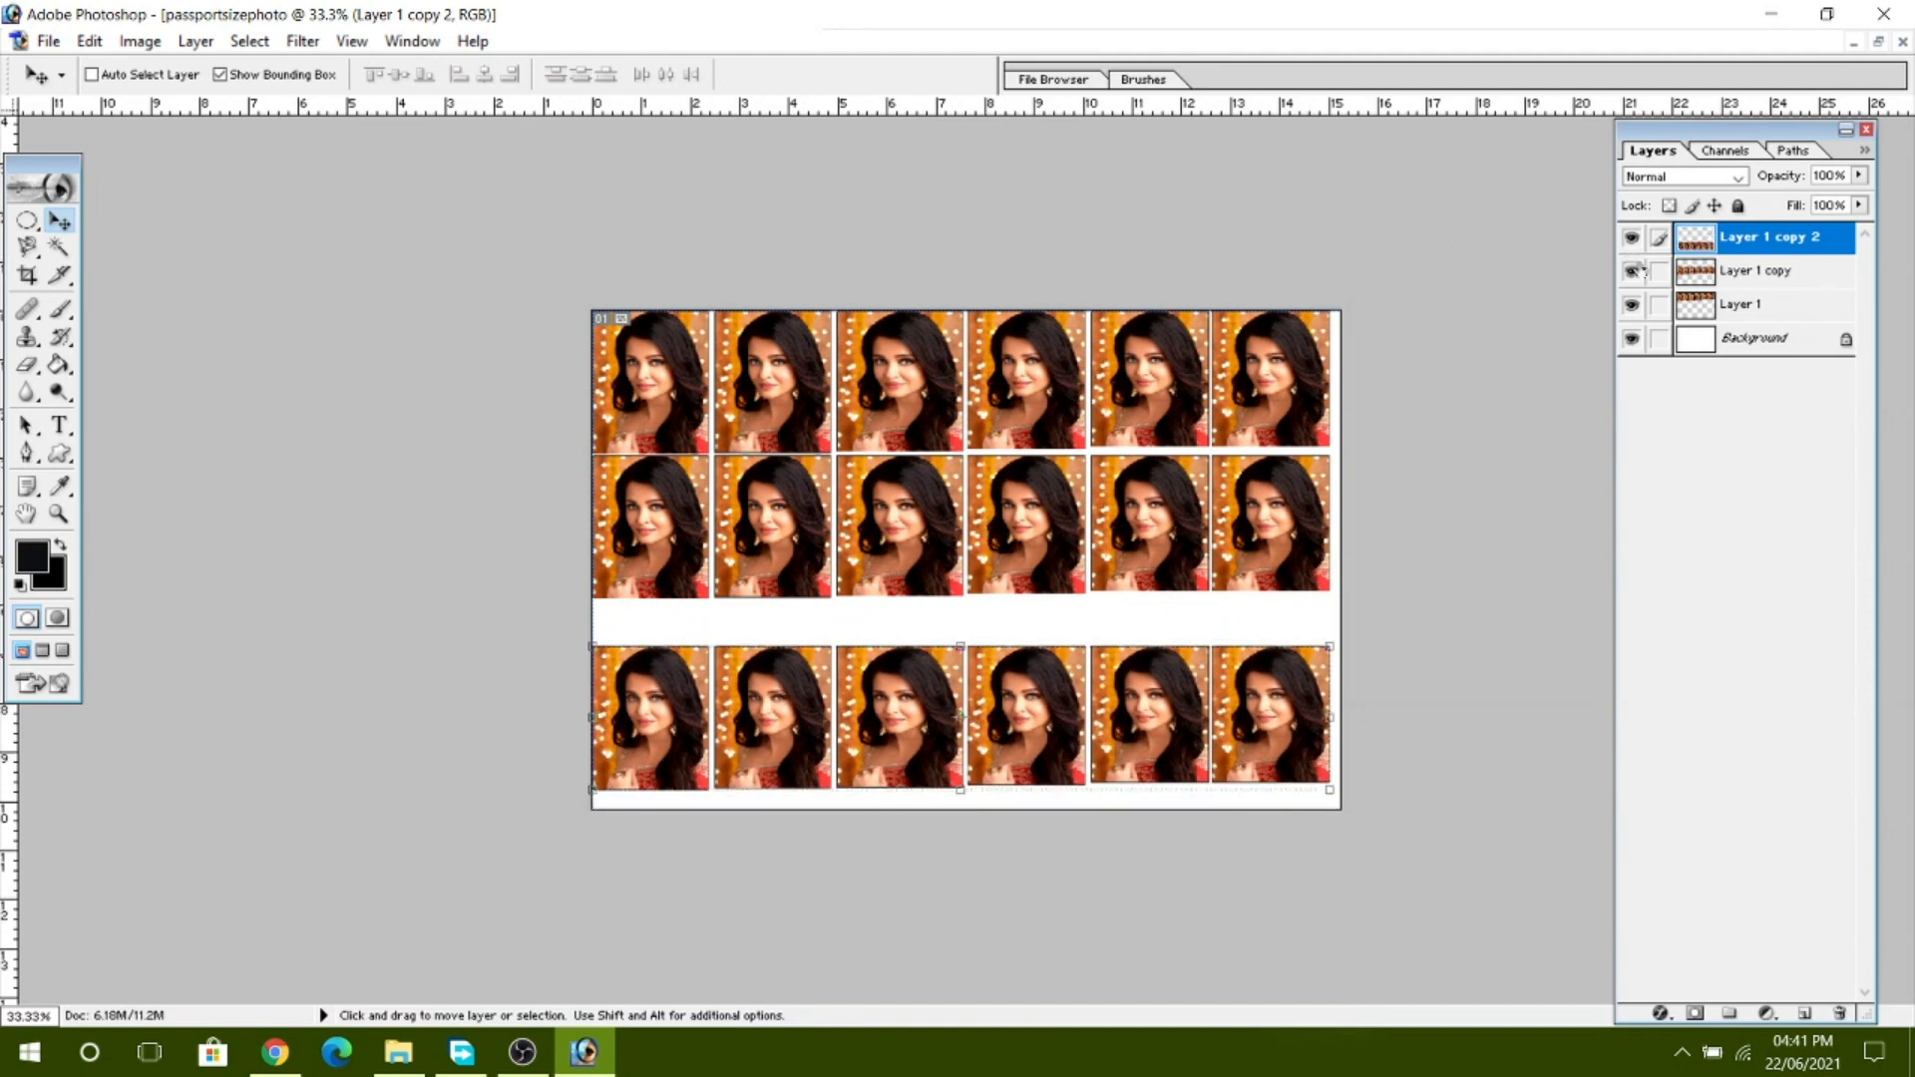
Step: Shift the photo rows vertically so the three rows are spaced roughly evenly on the canvas
click(1735, 271)
drag(1038, 536, 1030, 562)
mouse_move(1038, 403)
mouse_down()
mouse_move(1037, 421)
mouse_move(1024, 400)
mouse_up()
click(1741, 238)
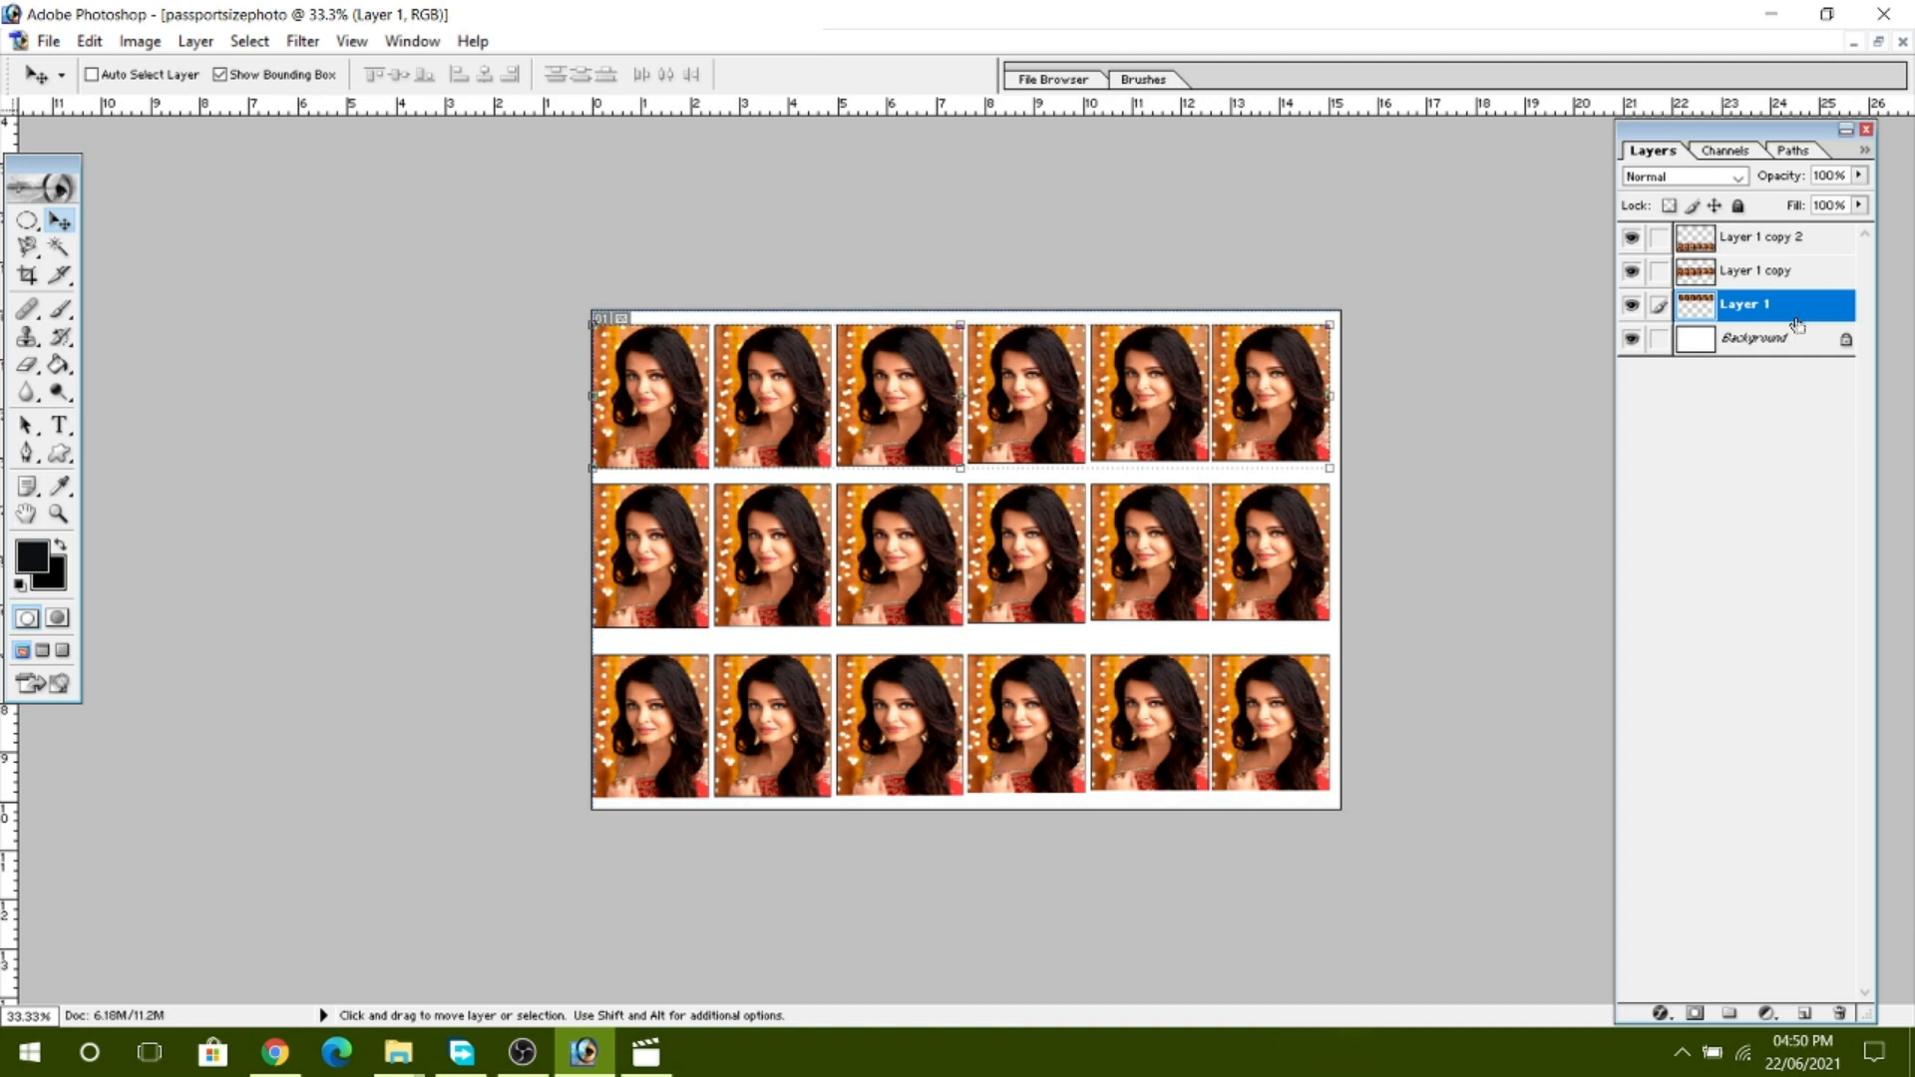
Step: Try merging the top row's layer down into the Background, and undo the merge
key(ctrl+e)
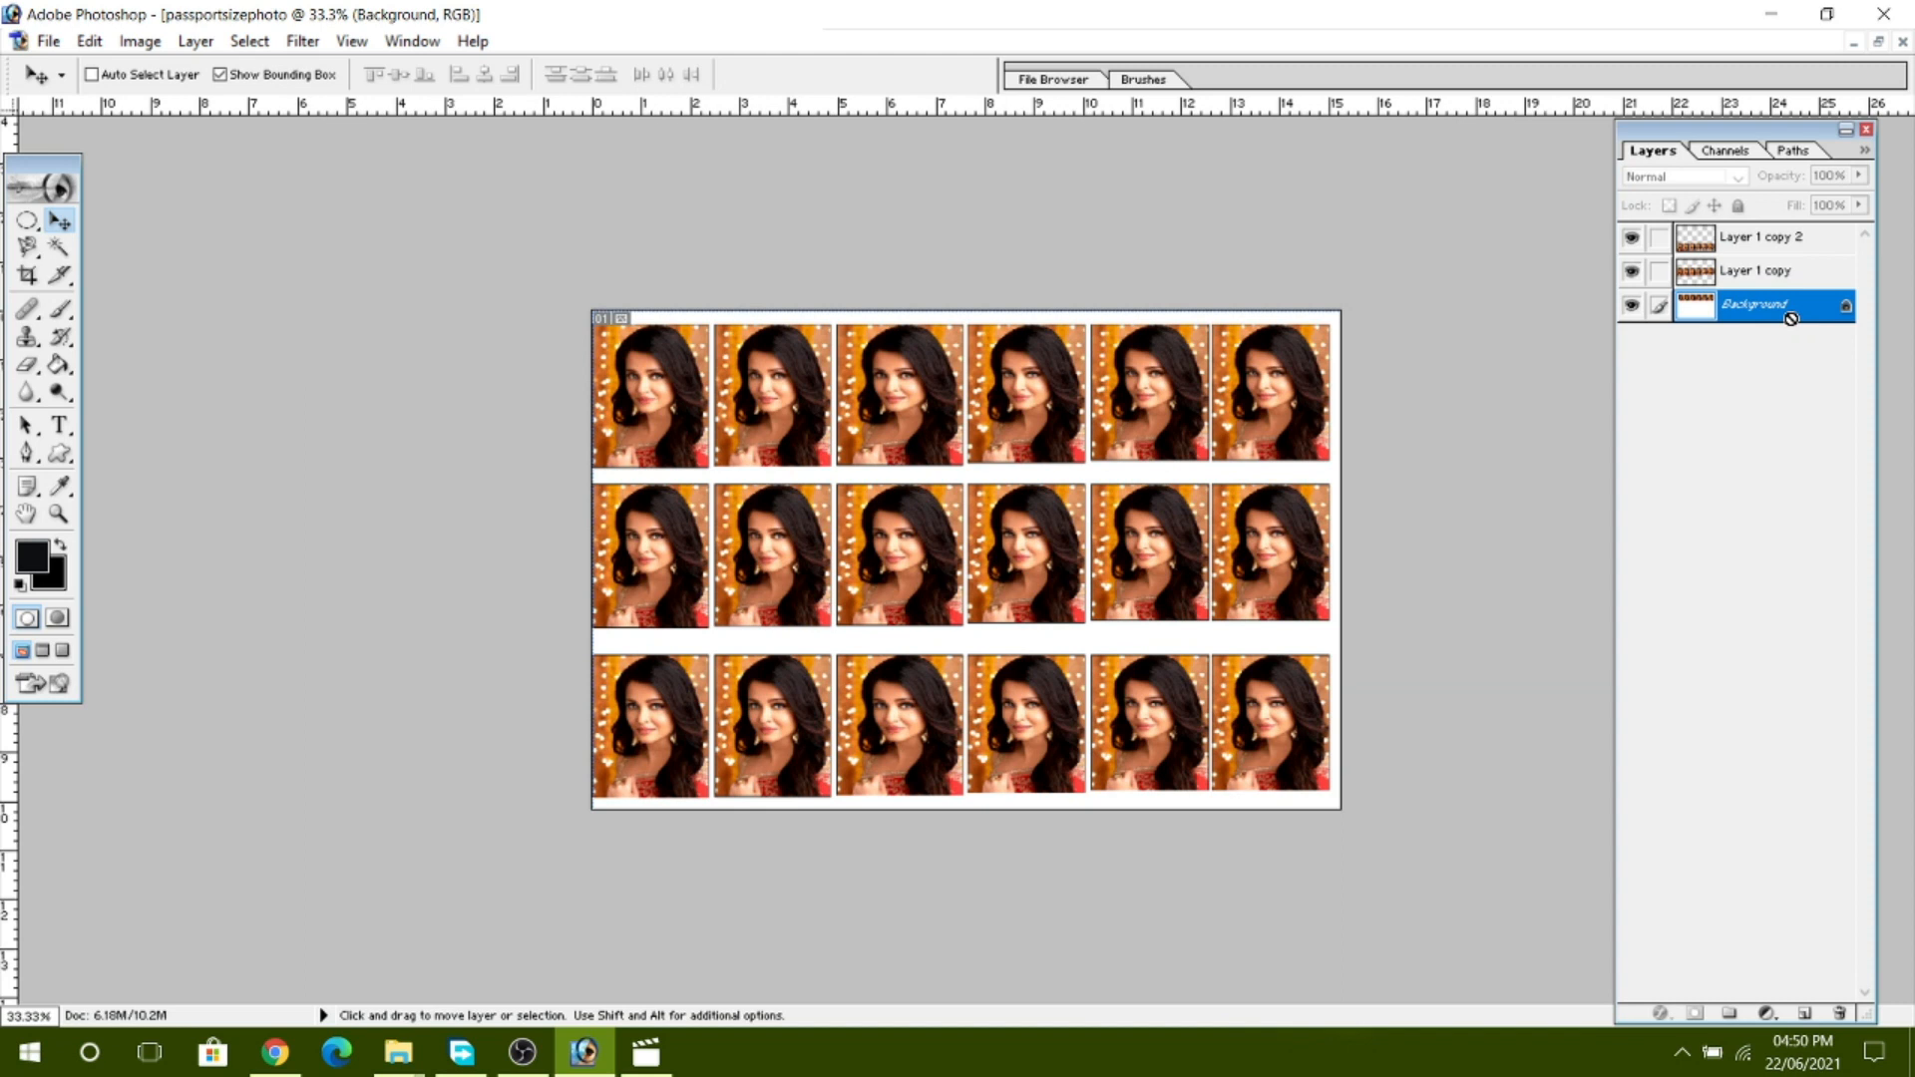
key(ctrl+z)
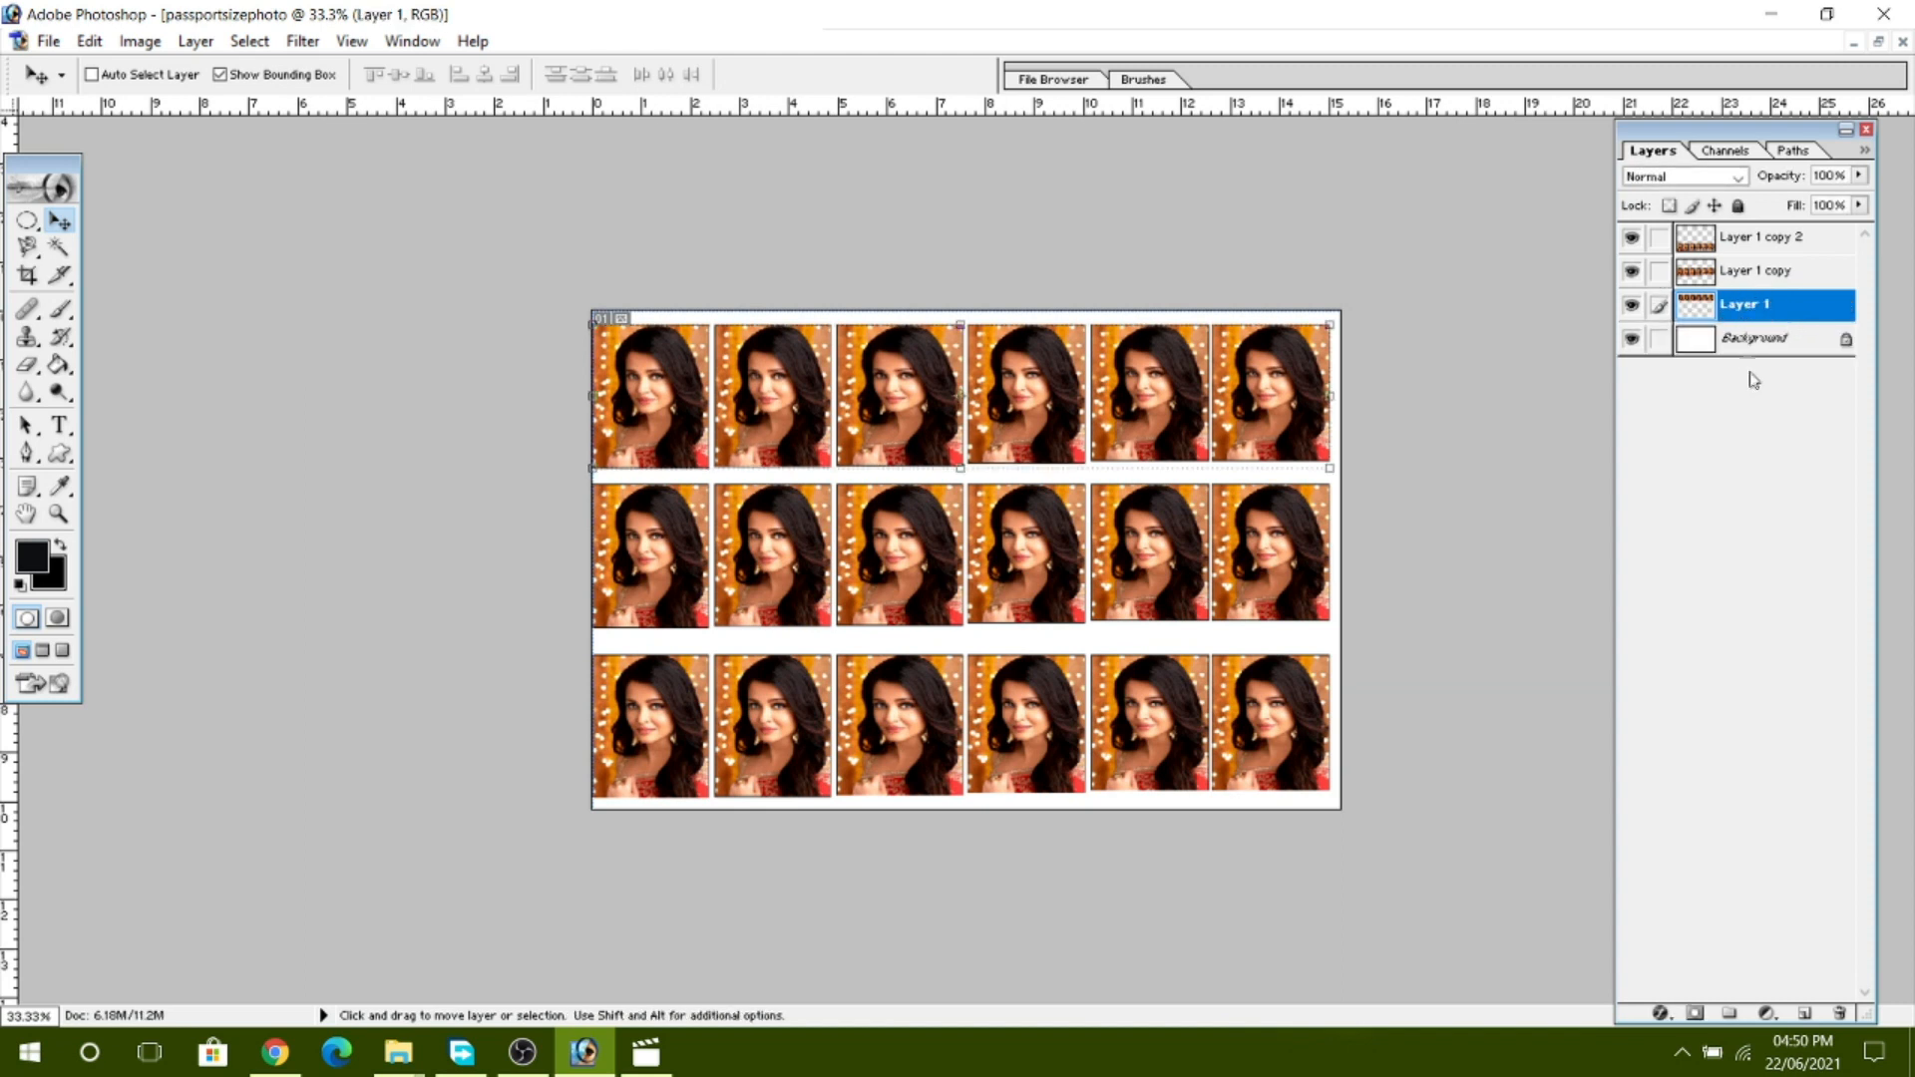
Step: Merge the three photo row layers down into Layer 1, keeping the Background separate
click(1757, 250)
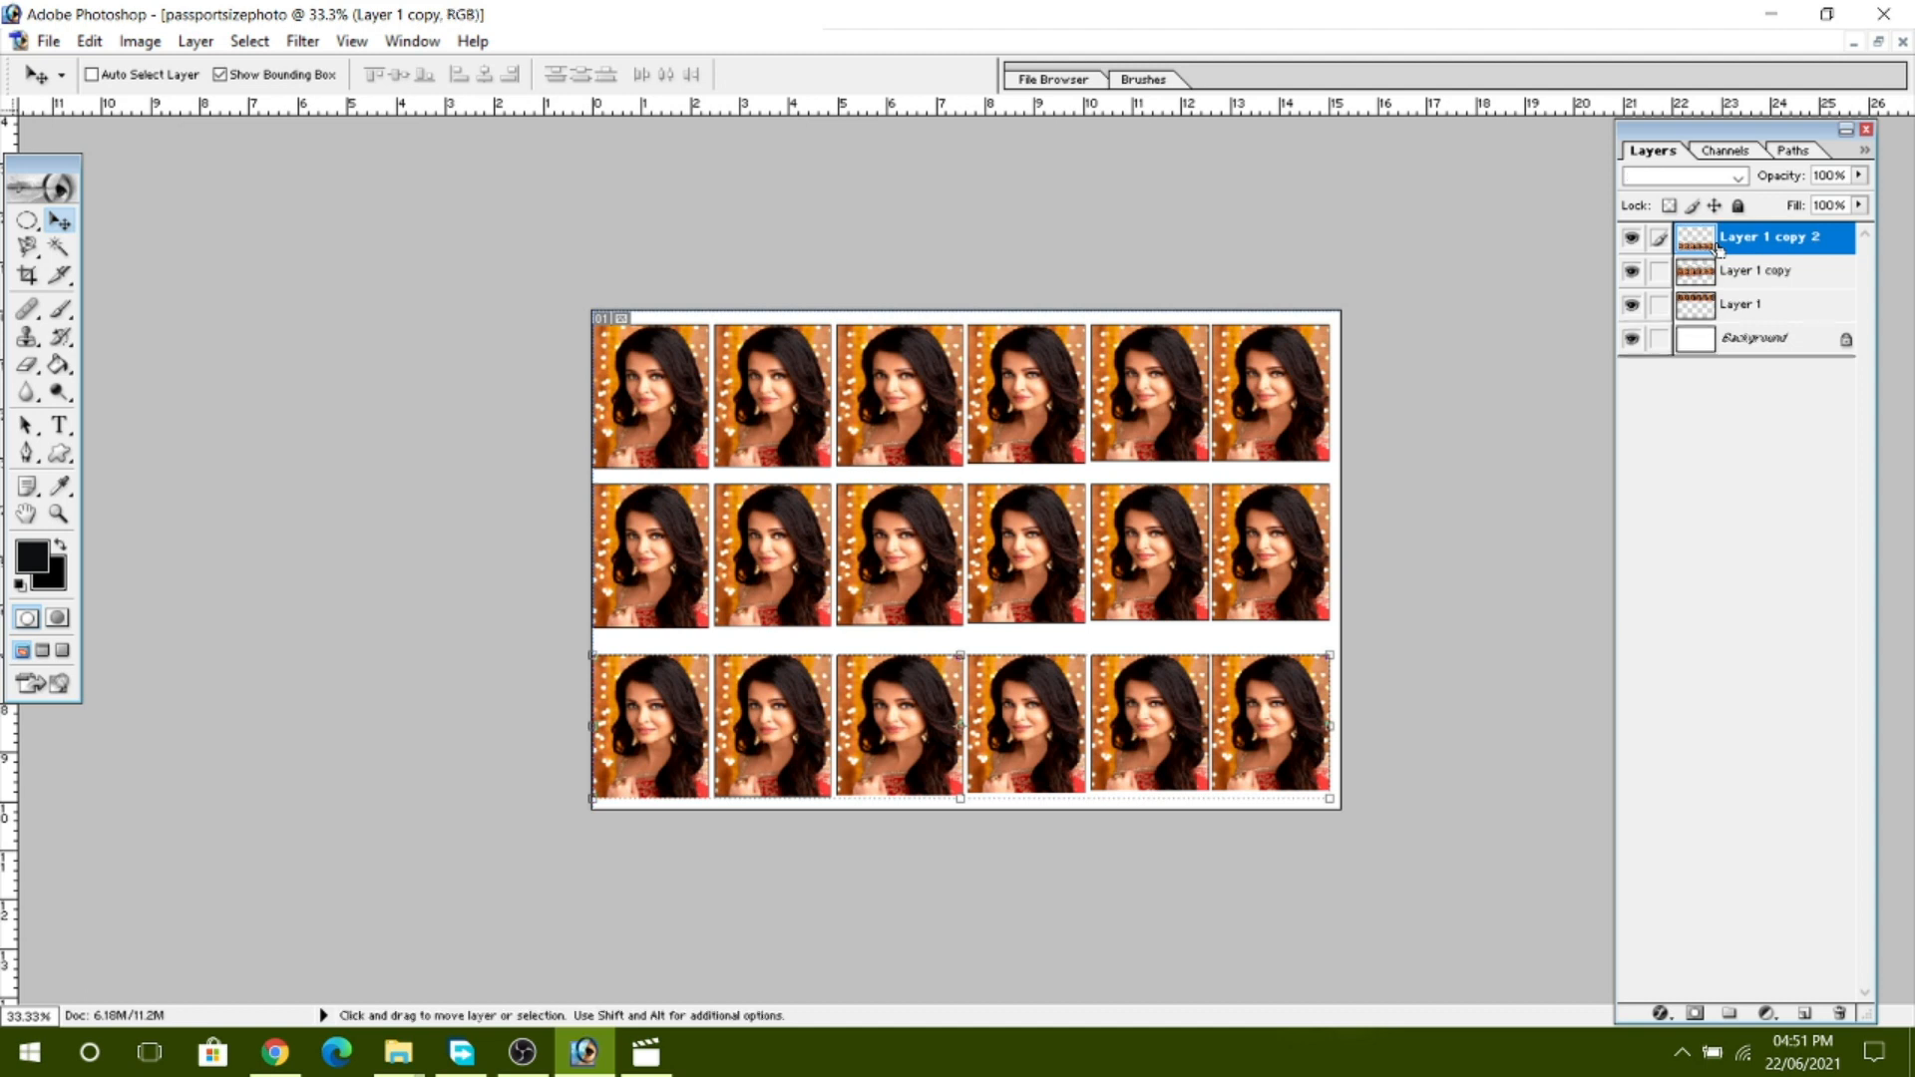
key(ctrl+e)
key(ctrl+e)
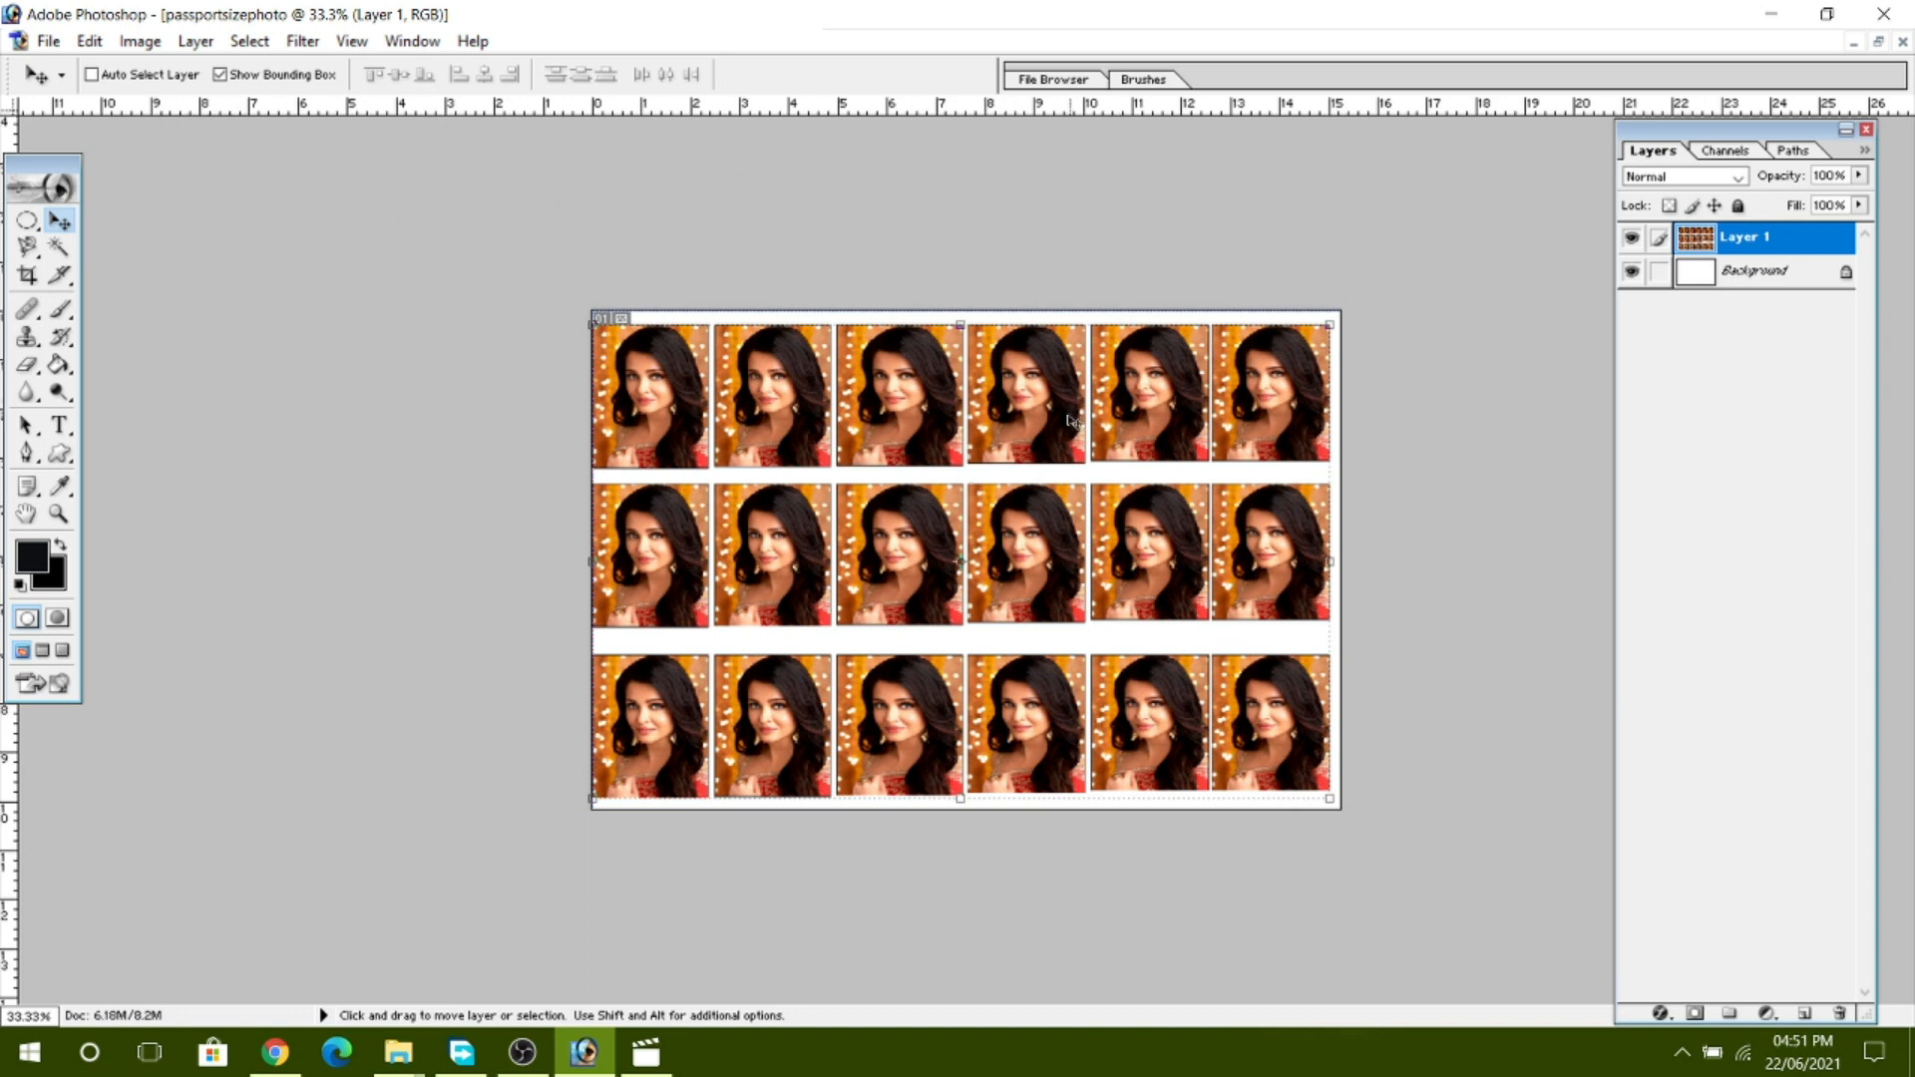
Step: Save a JPEG copy of the photo sheet to the Desktop, named passportsizephoto.jpg, accepting the JPEG options
click(47, 42)
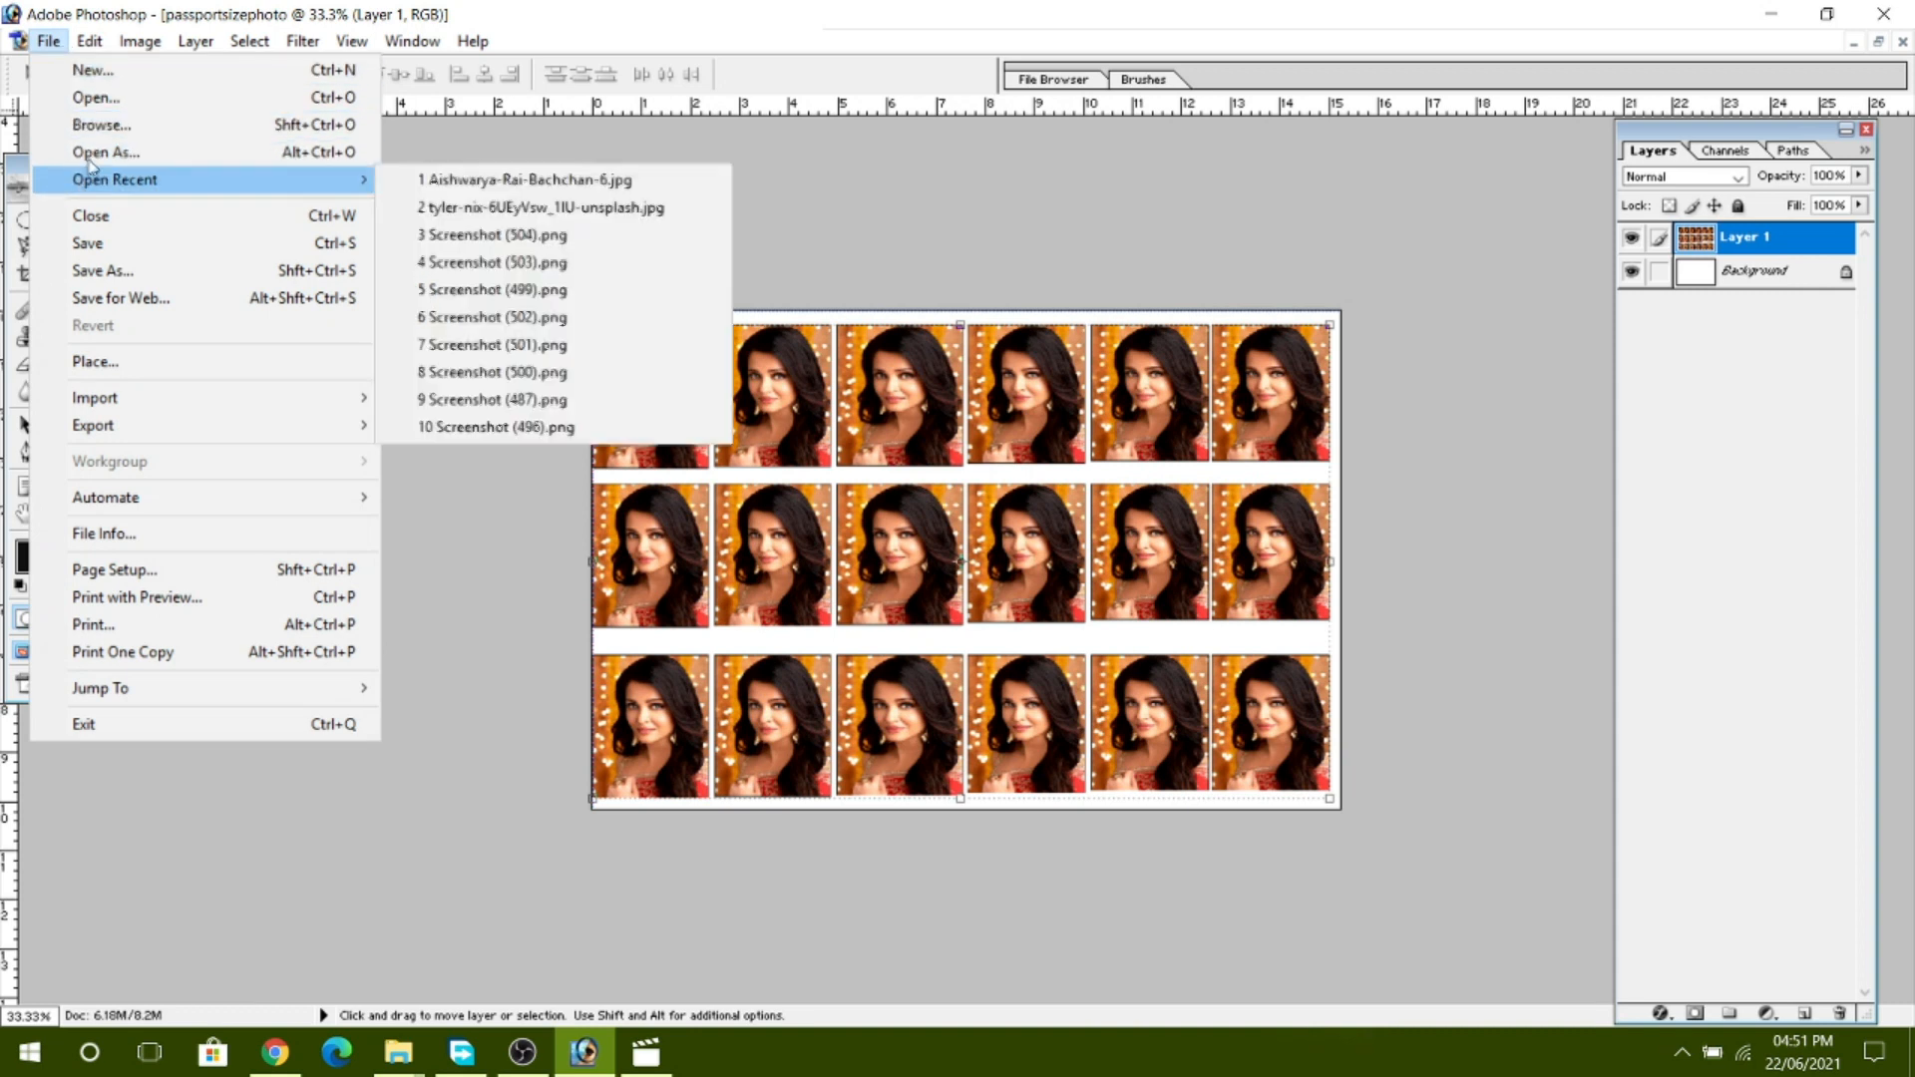
click(115, 273)
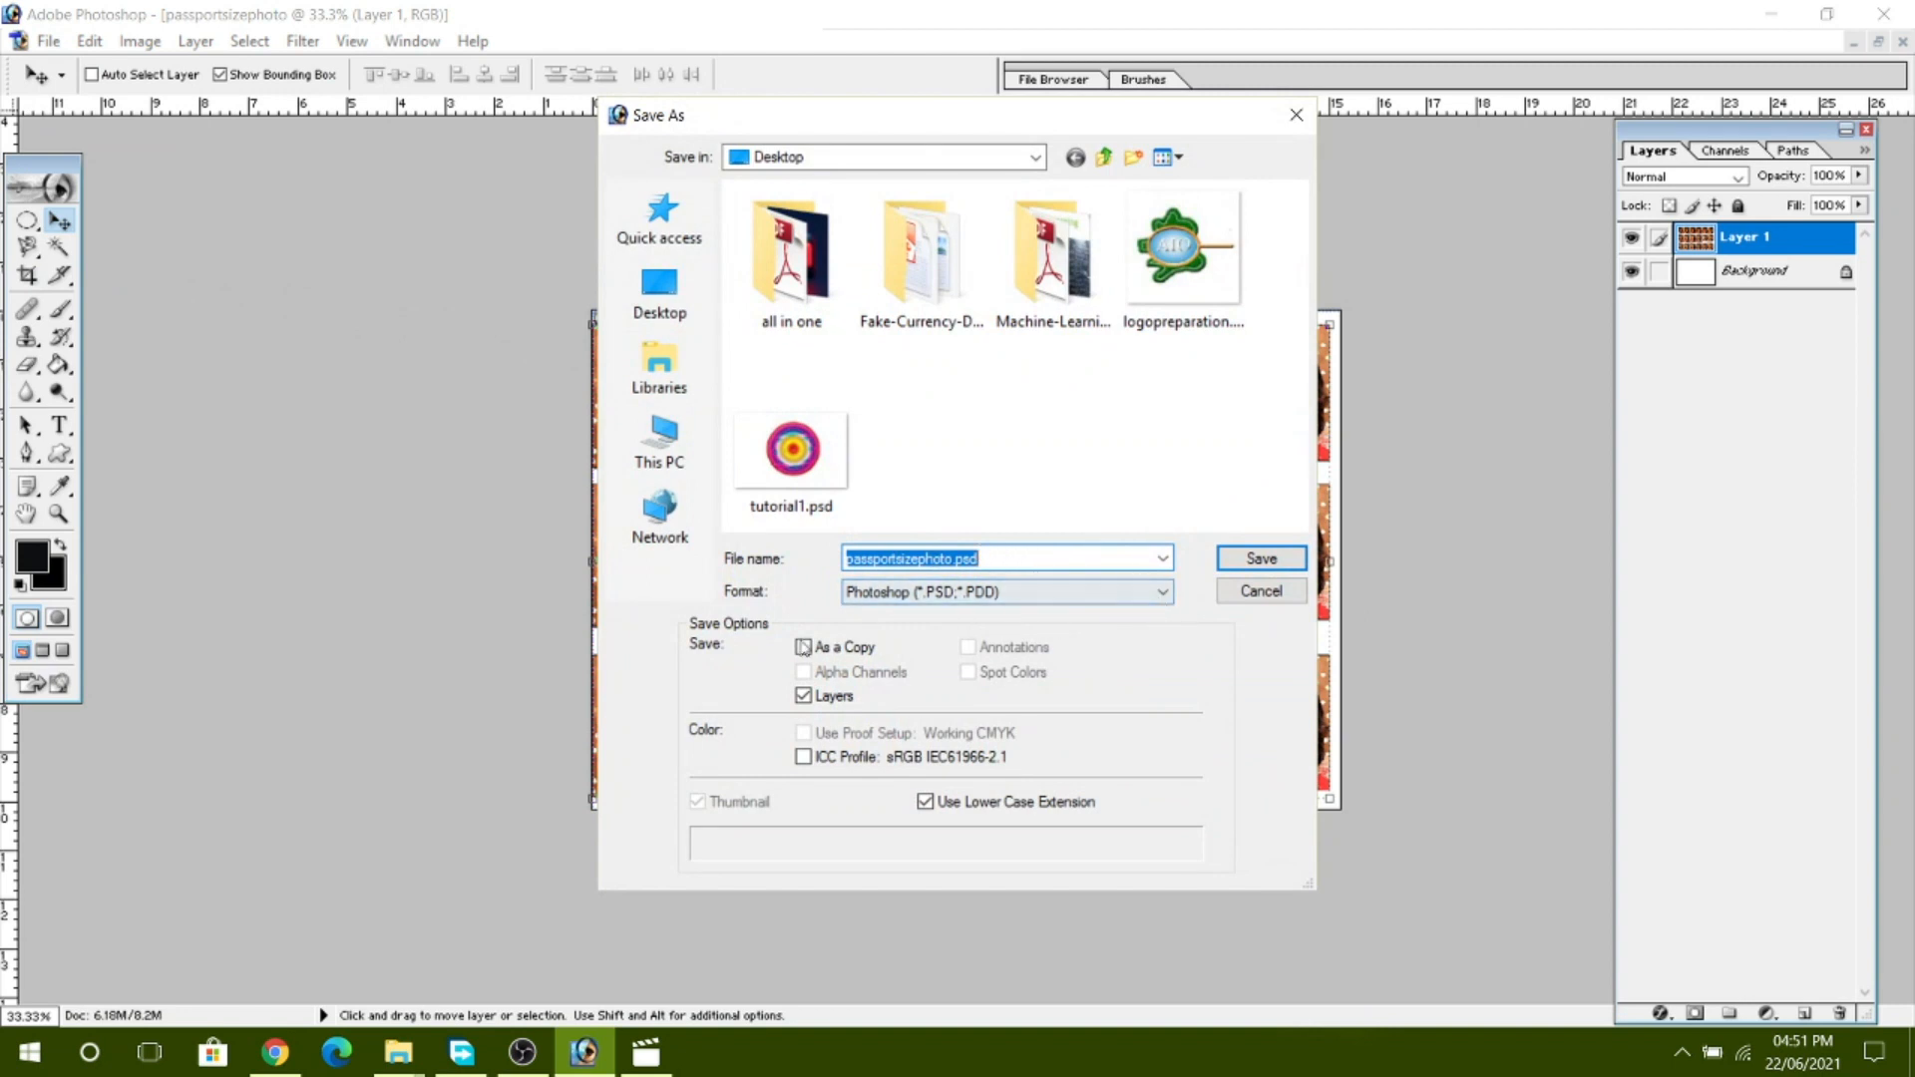
click(1162, 591)
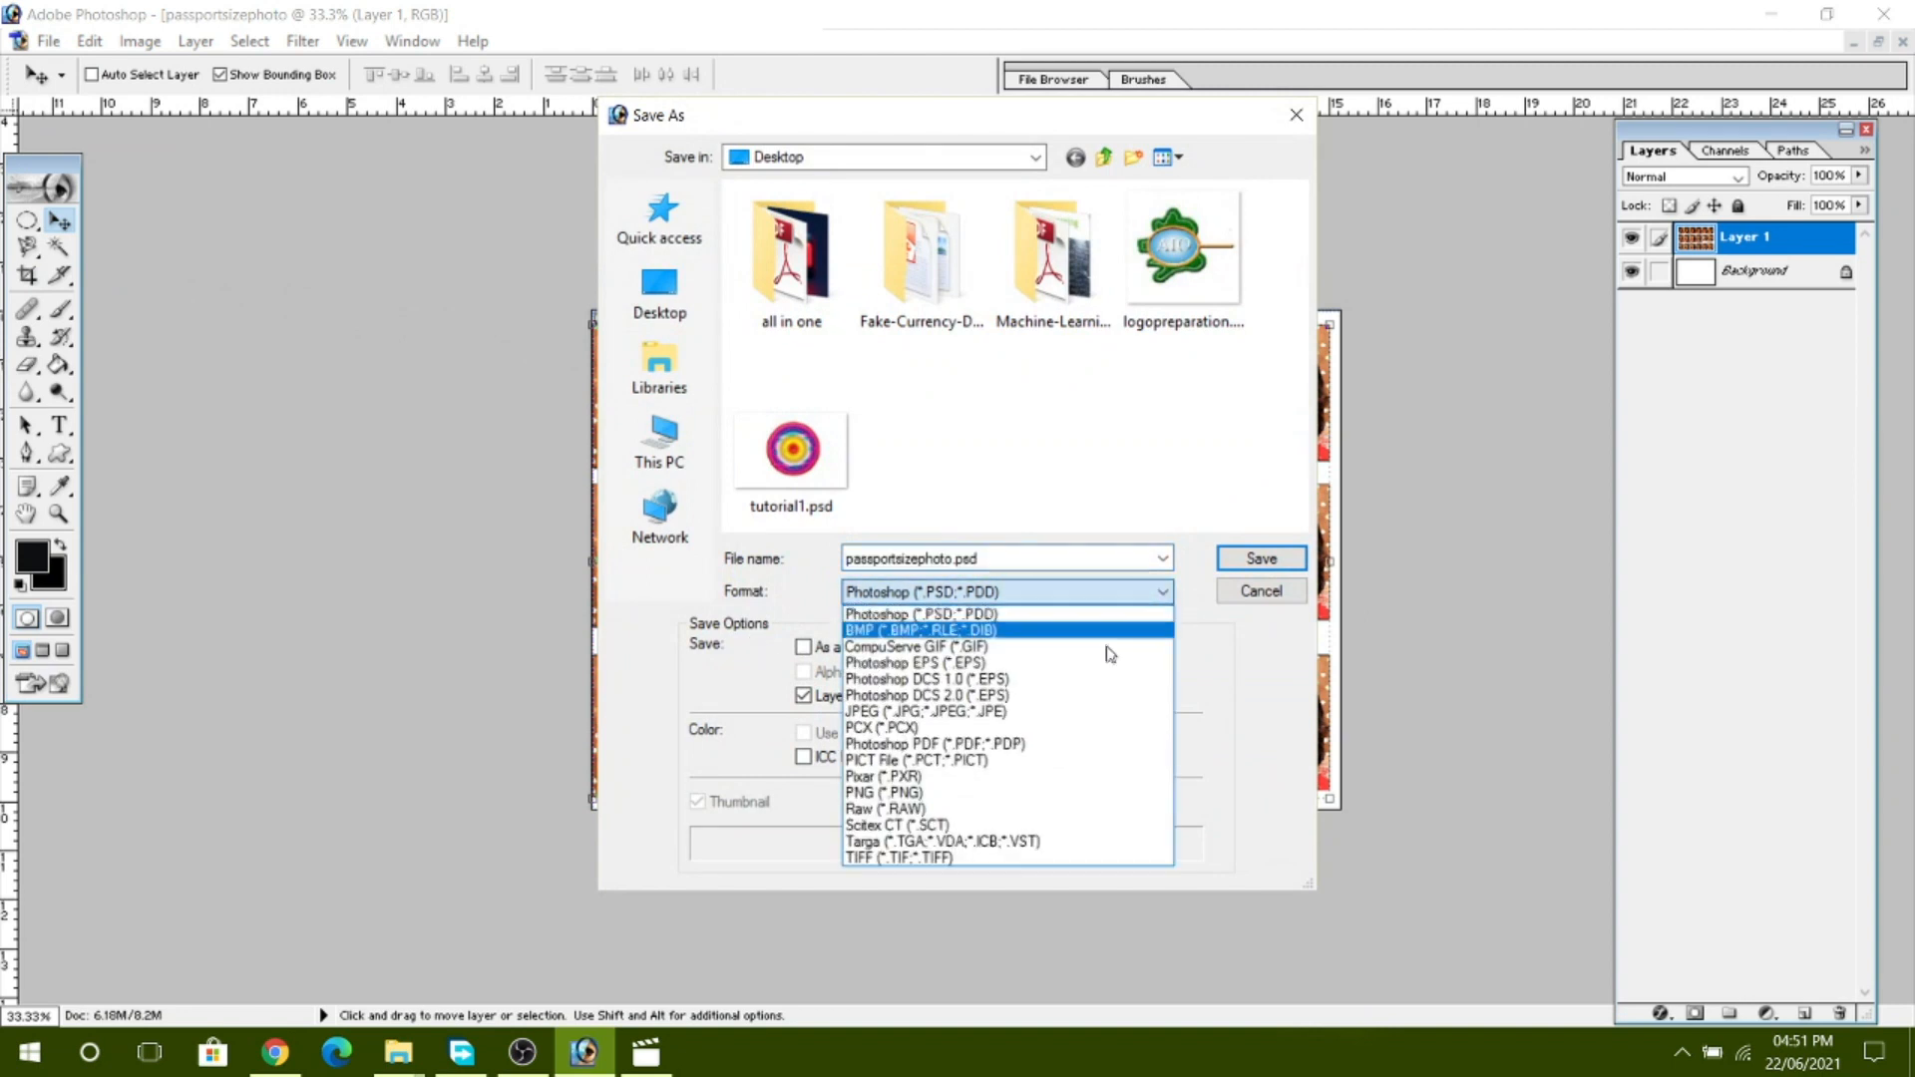
click(1064, 711)
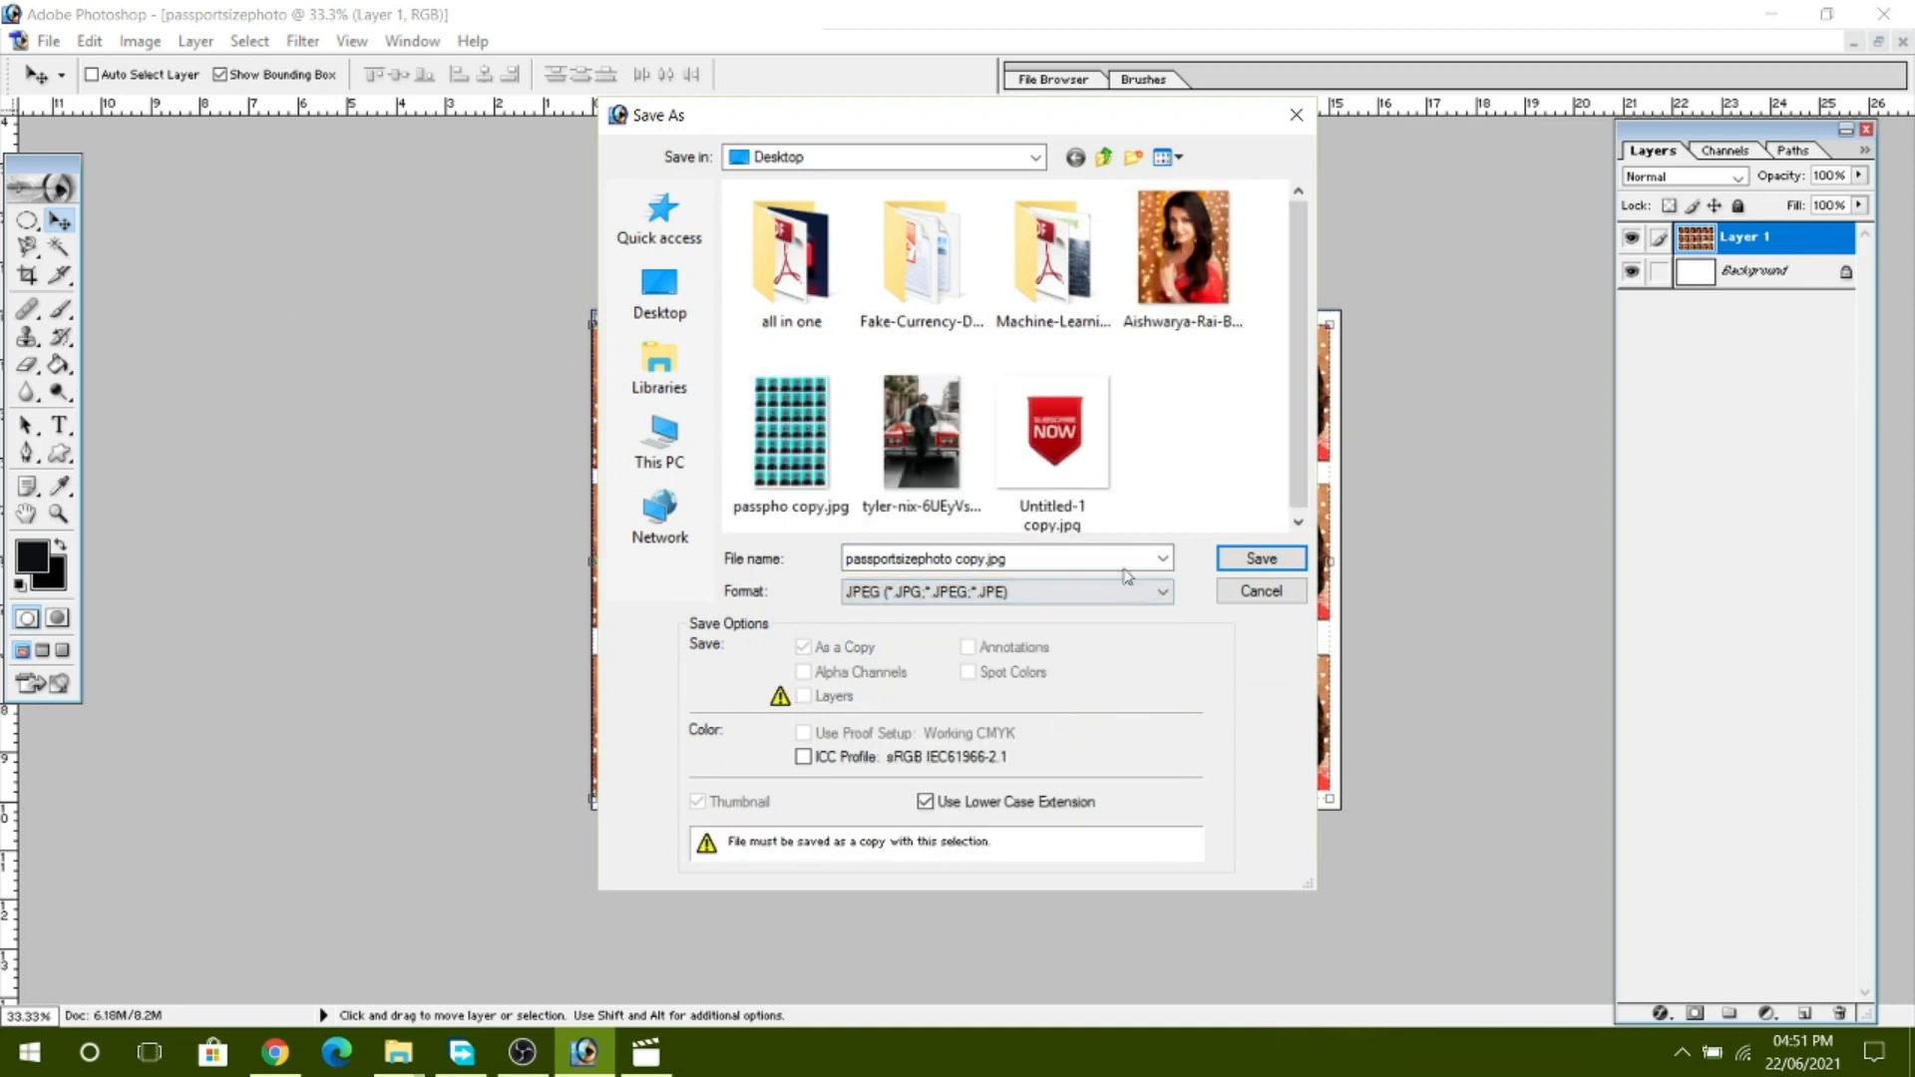
double_click(984, 559)
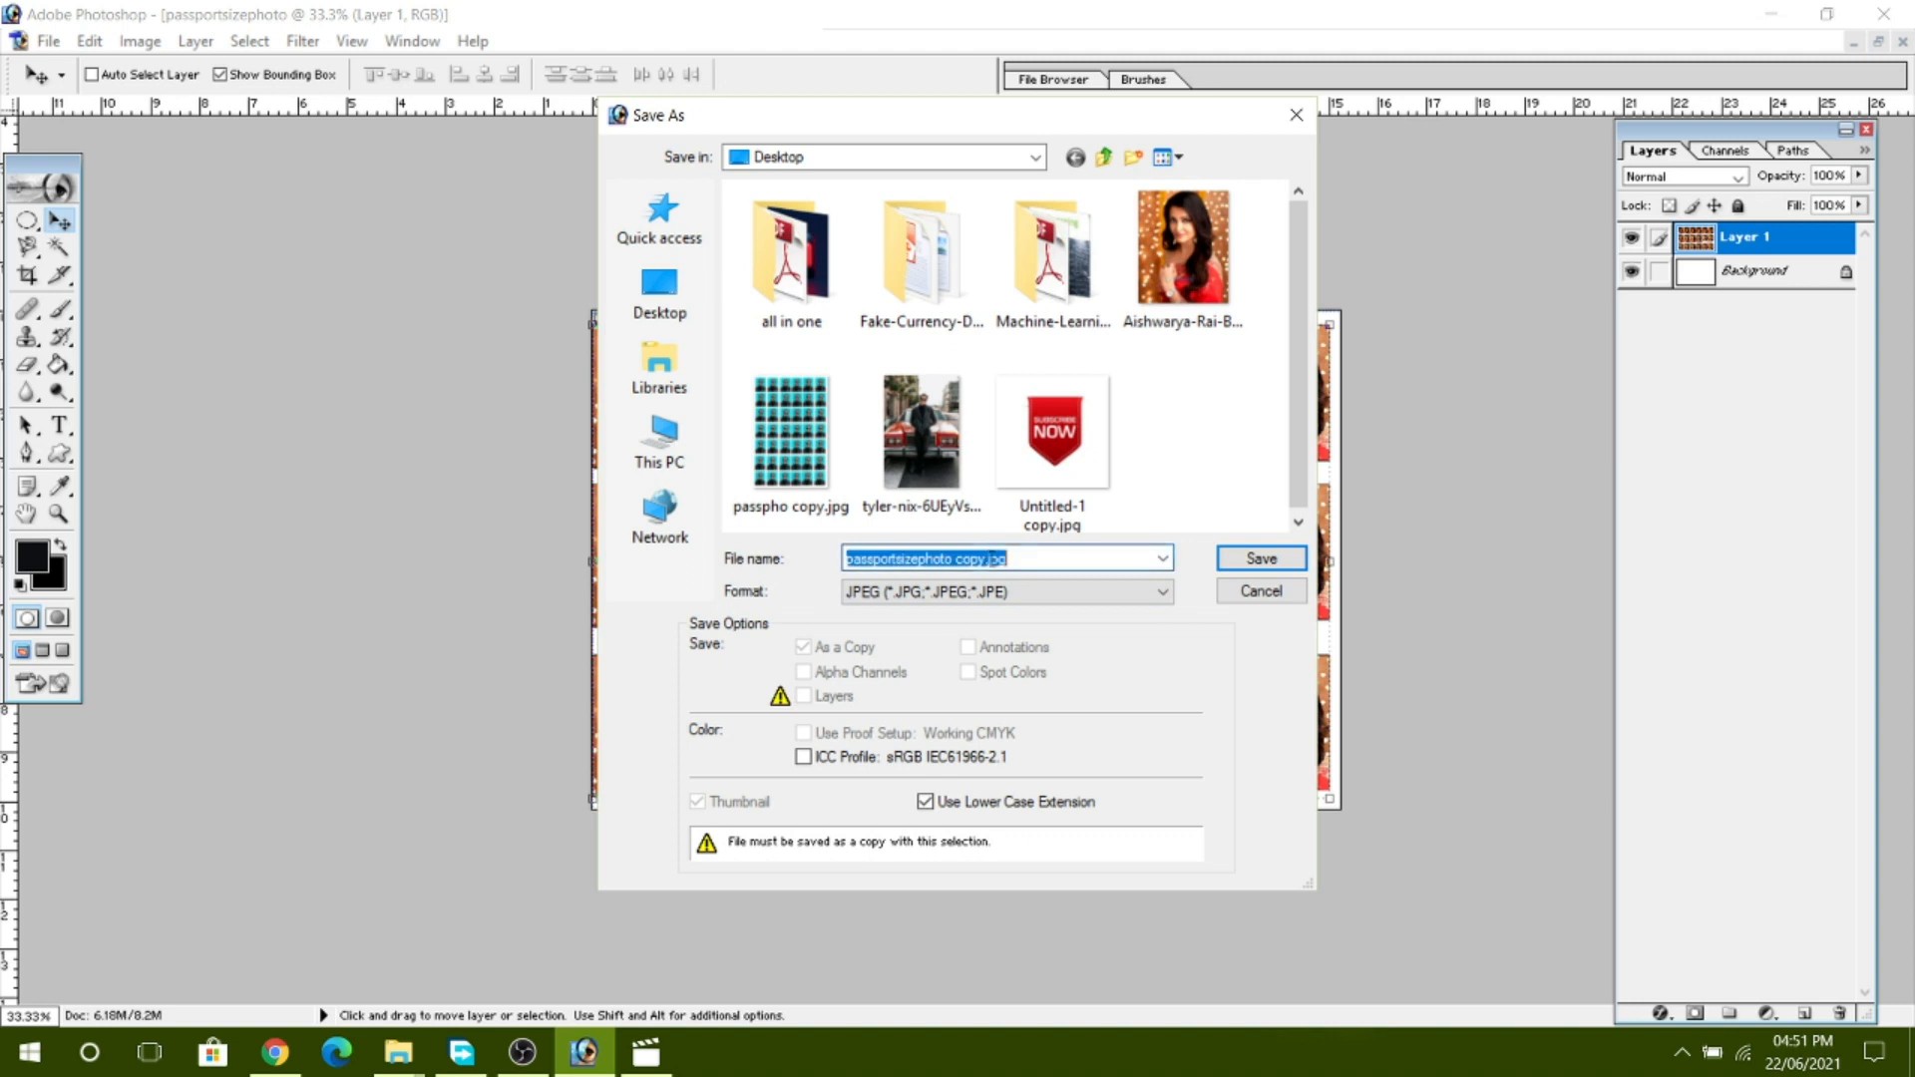
click(980, 560)
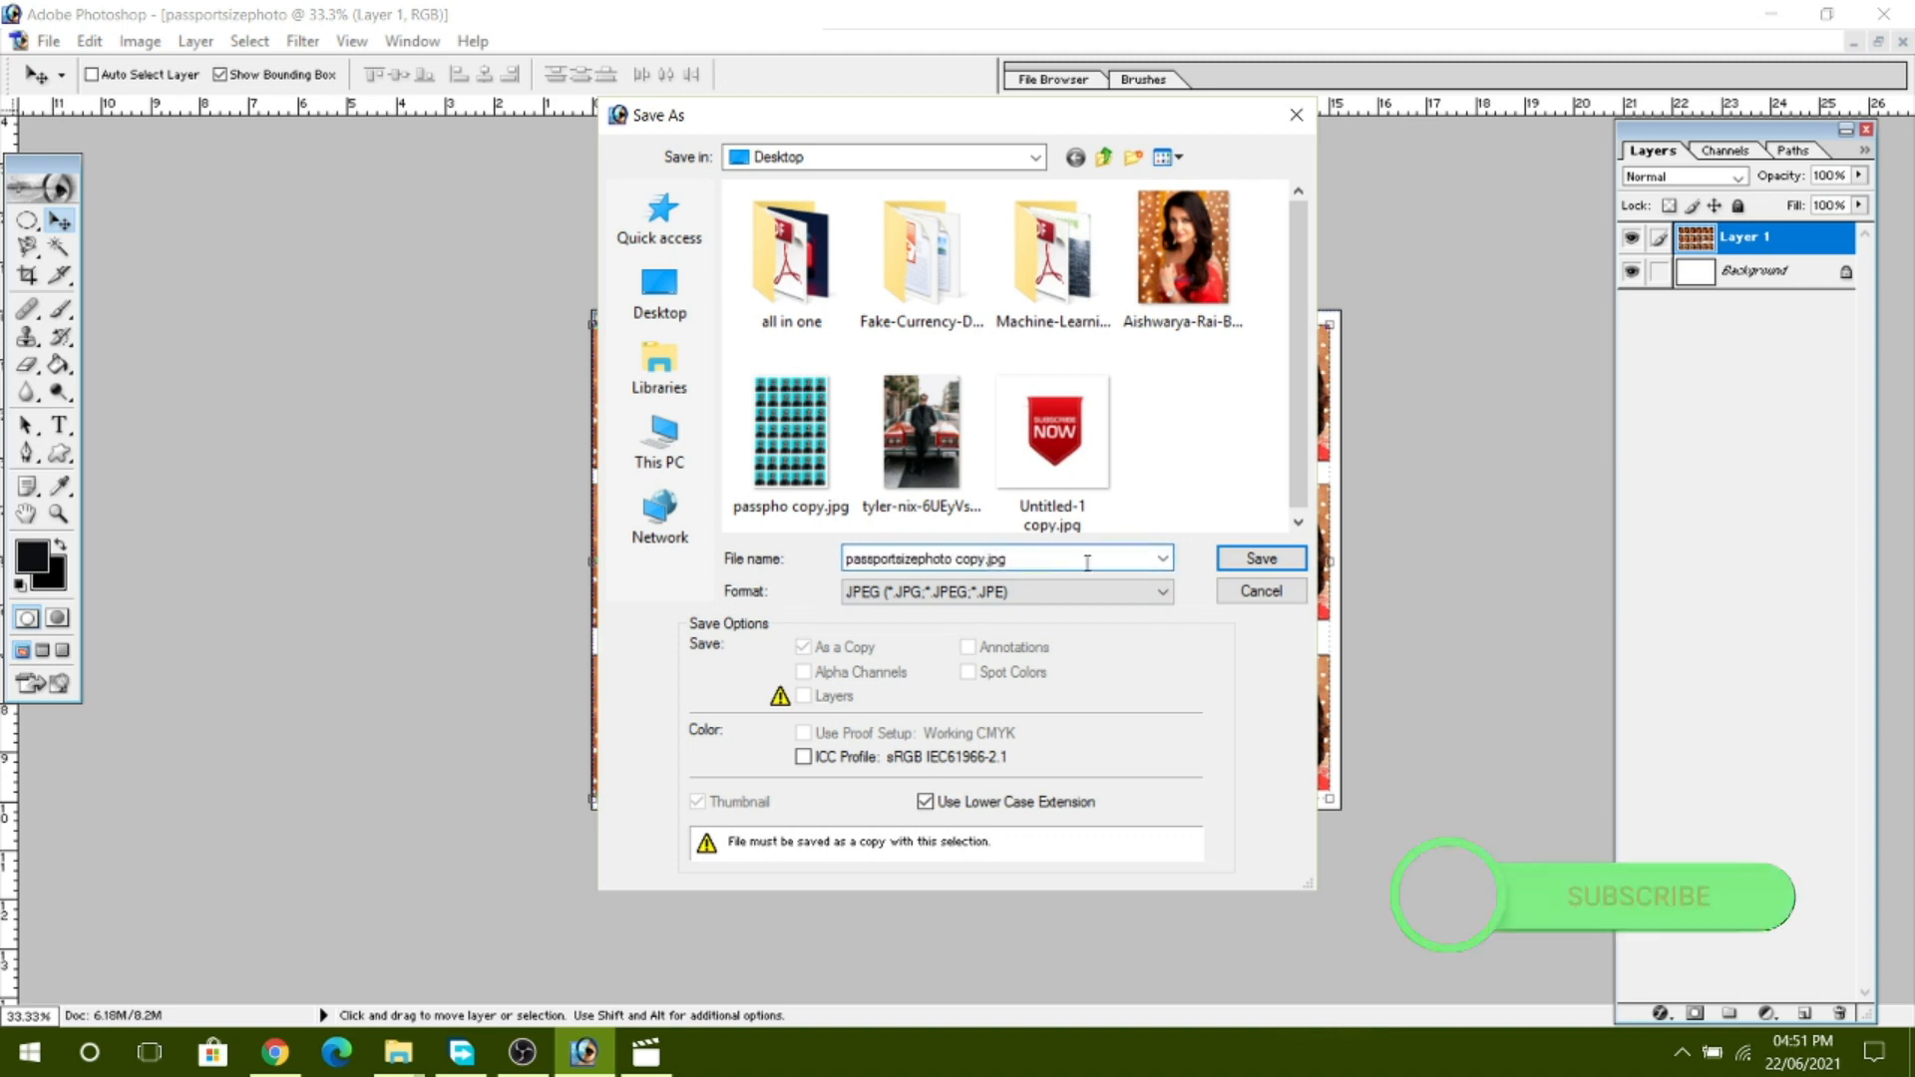
key(BackSpace)
key(BackSpace)
key(BackSpace)
key(BackSpace)
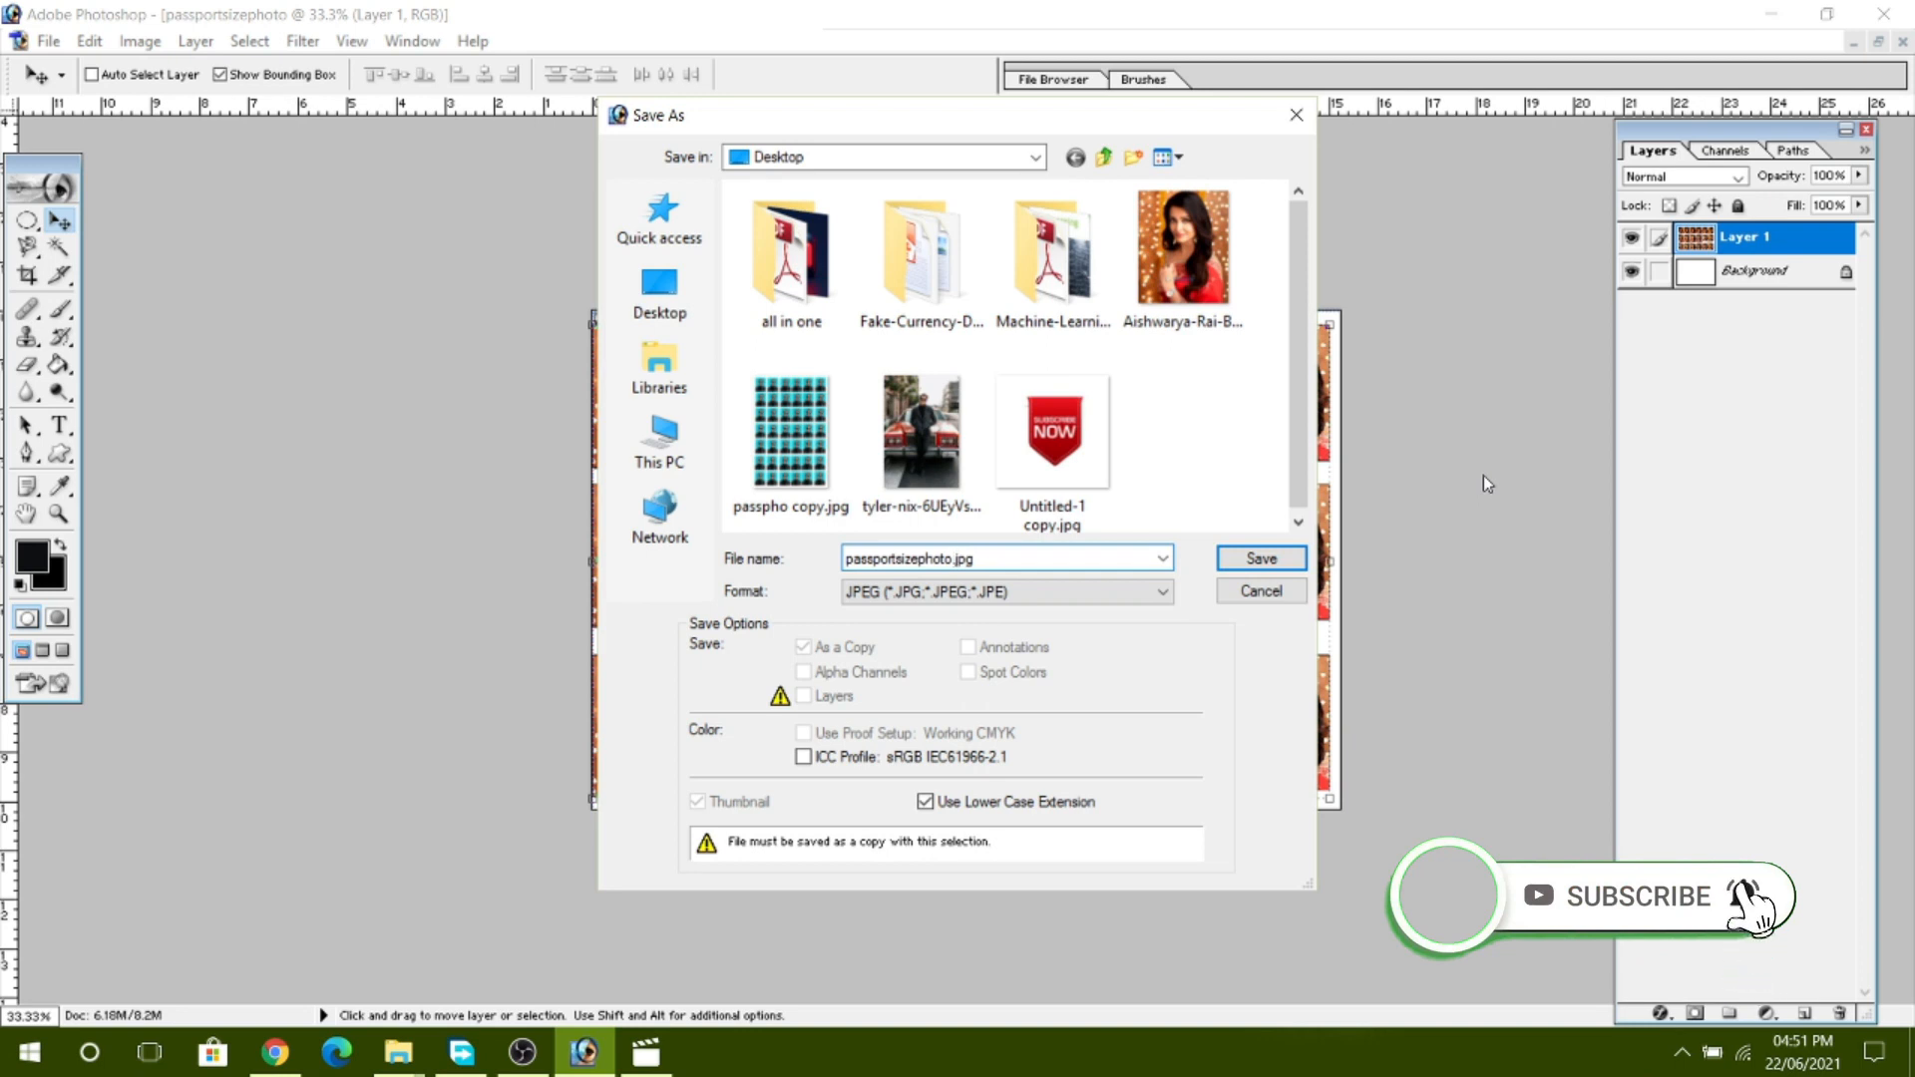
click(1277, 566)
click(1136, 356)
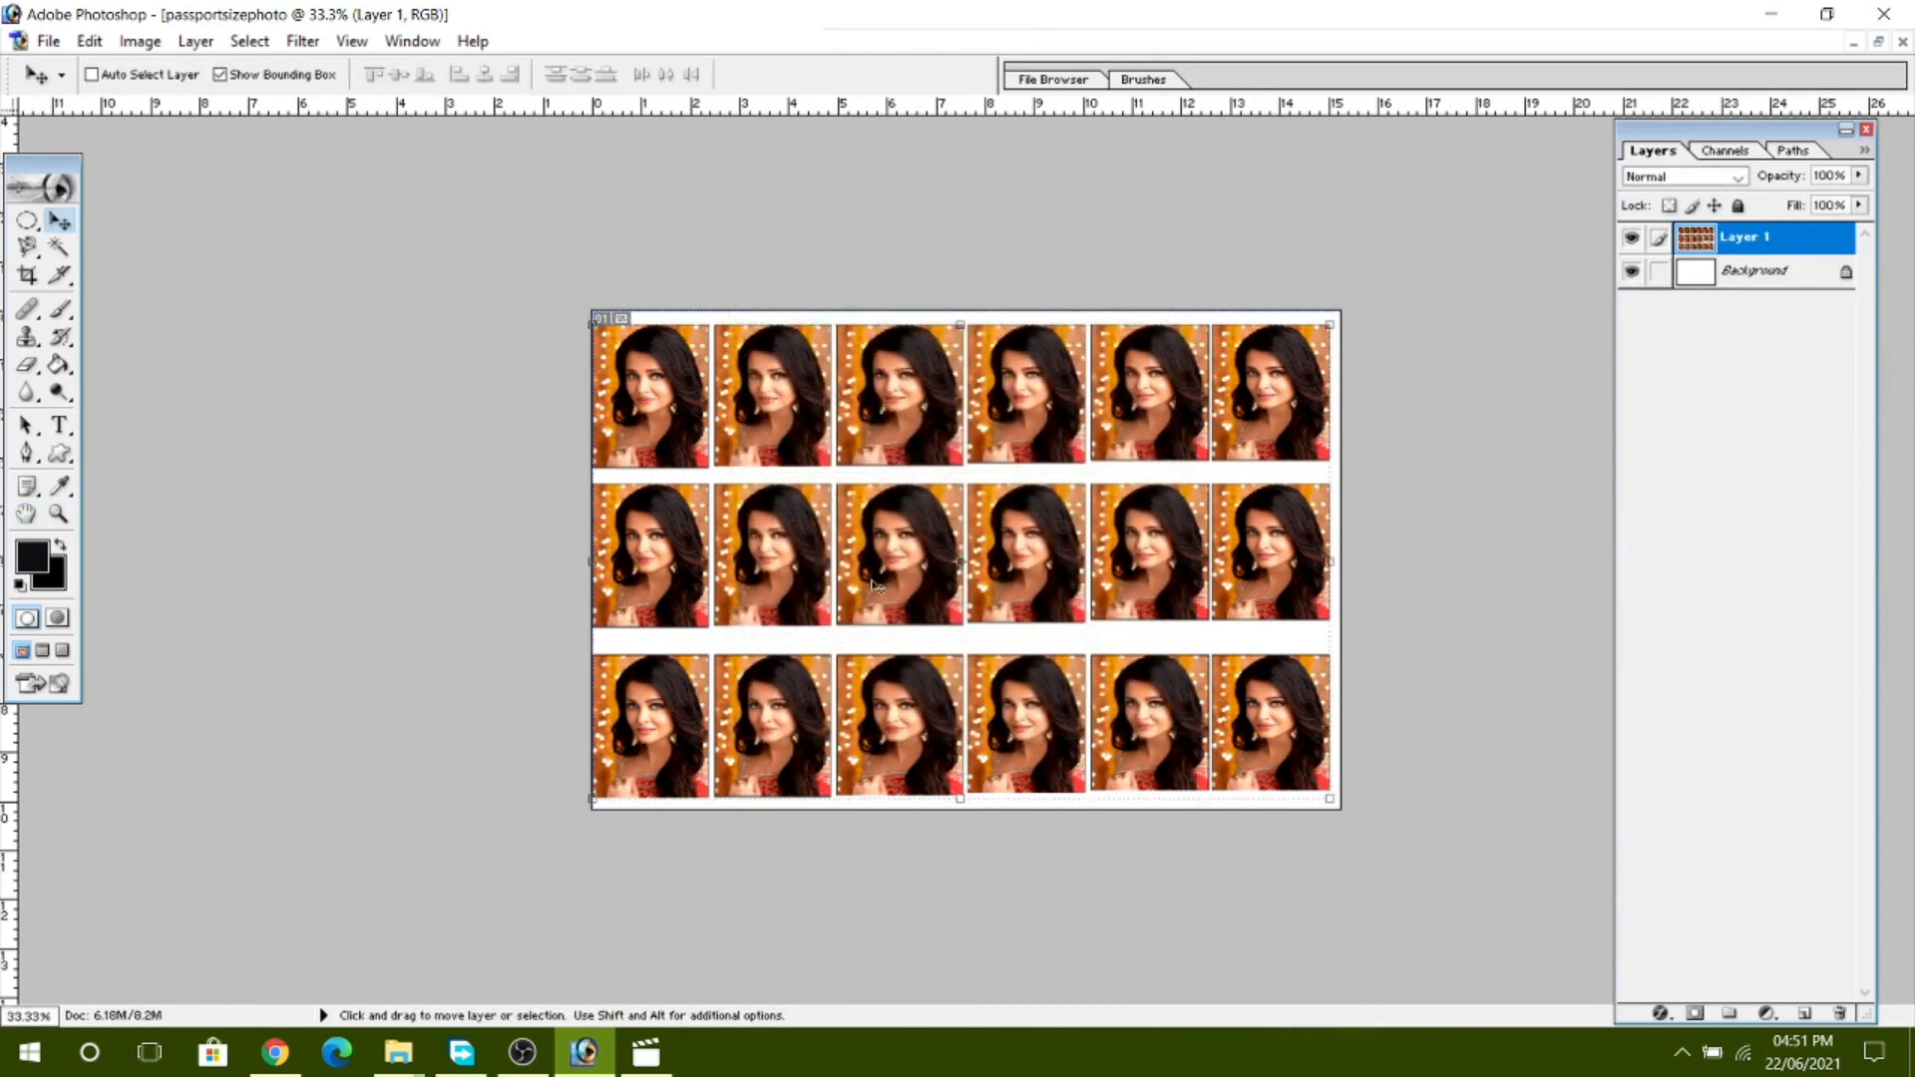